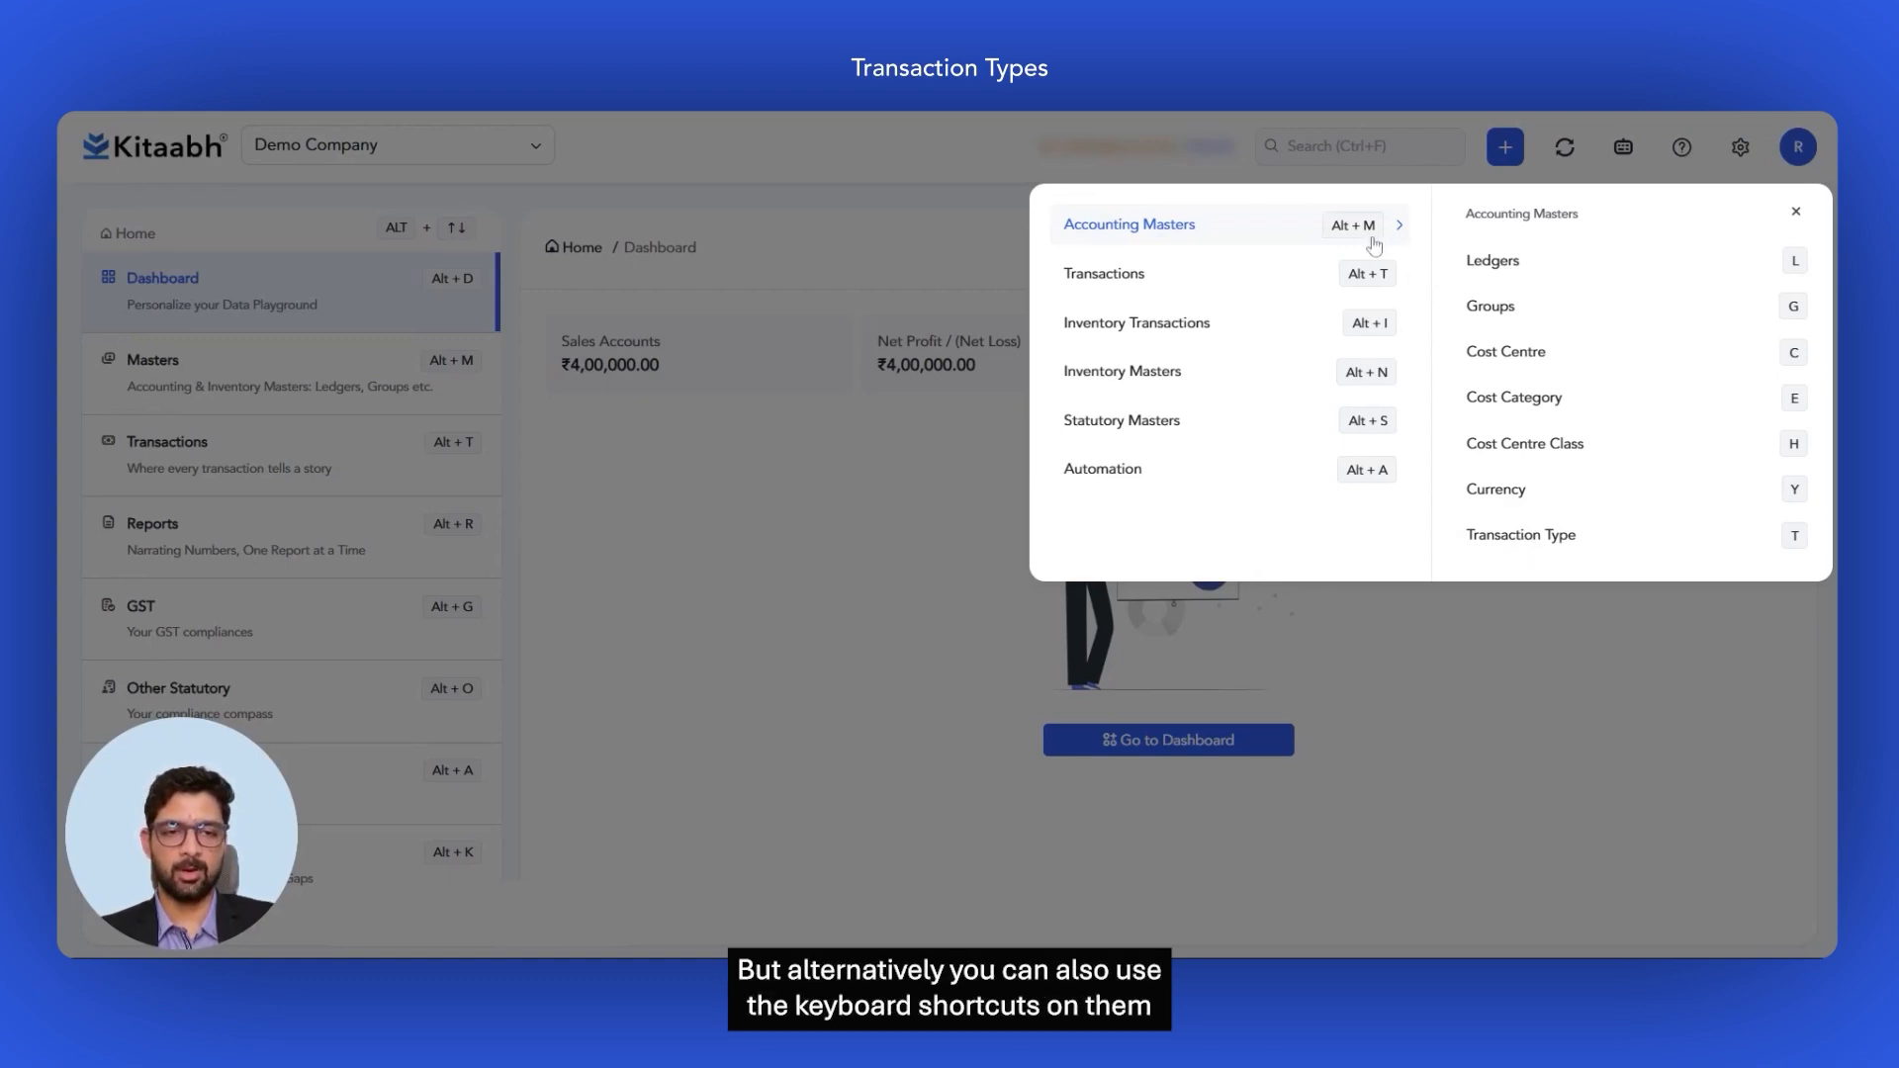
Step: Open the Create Transaction Type form from Accounting Masters
click(1704, 535)
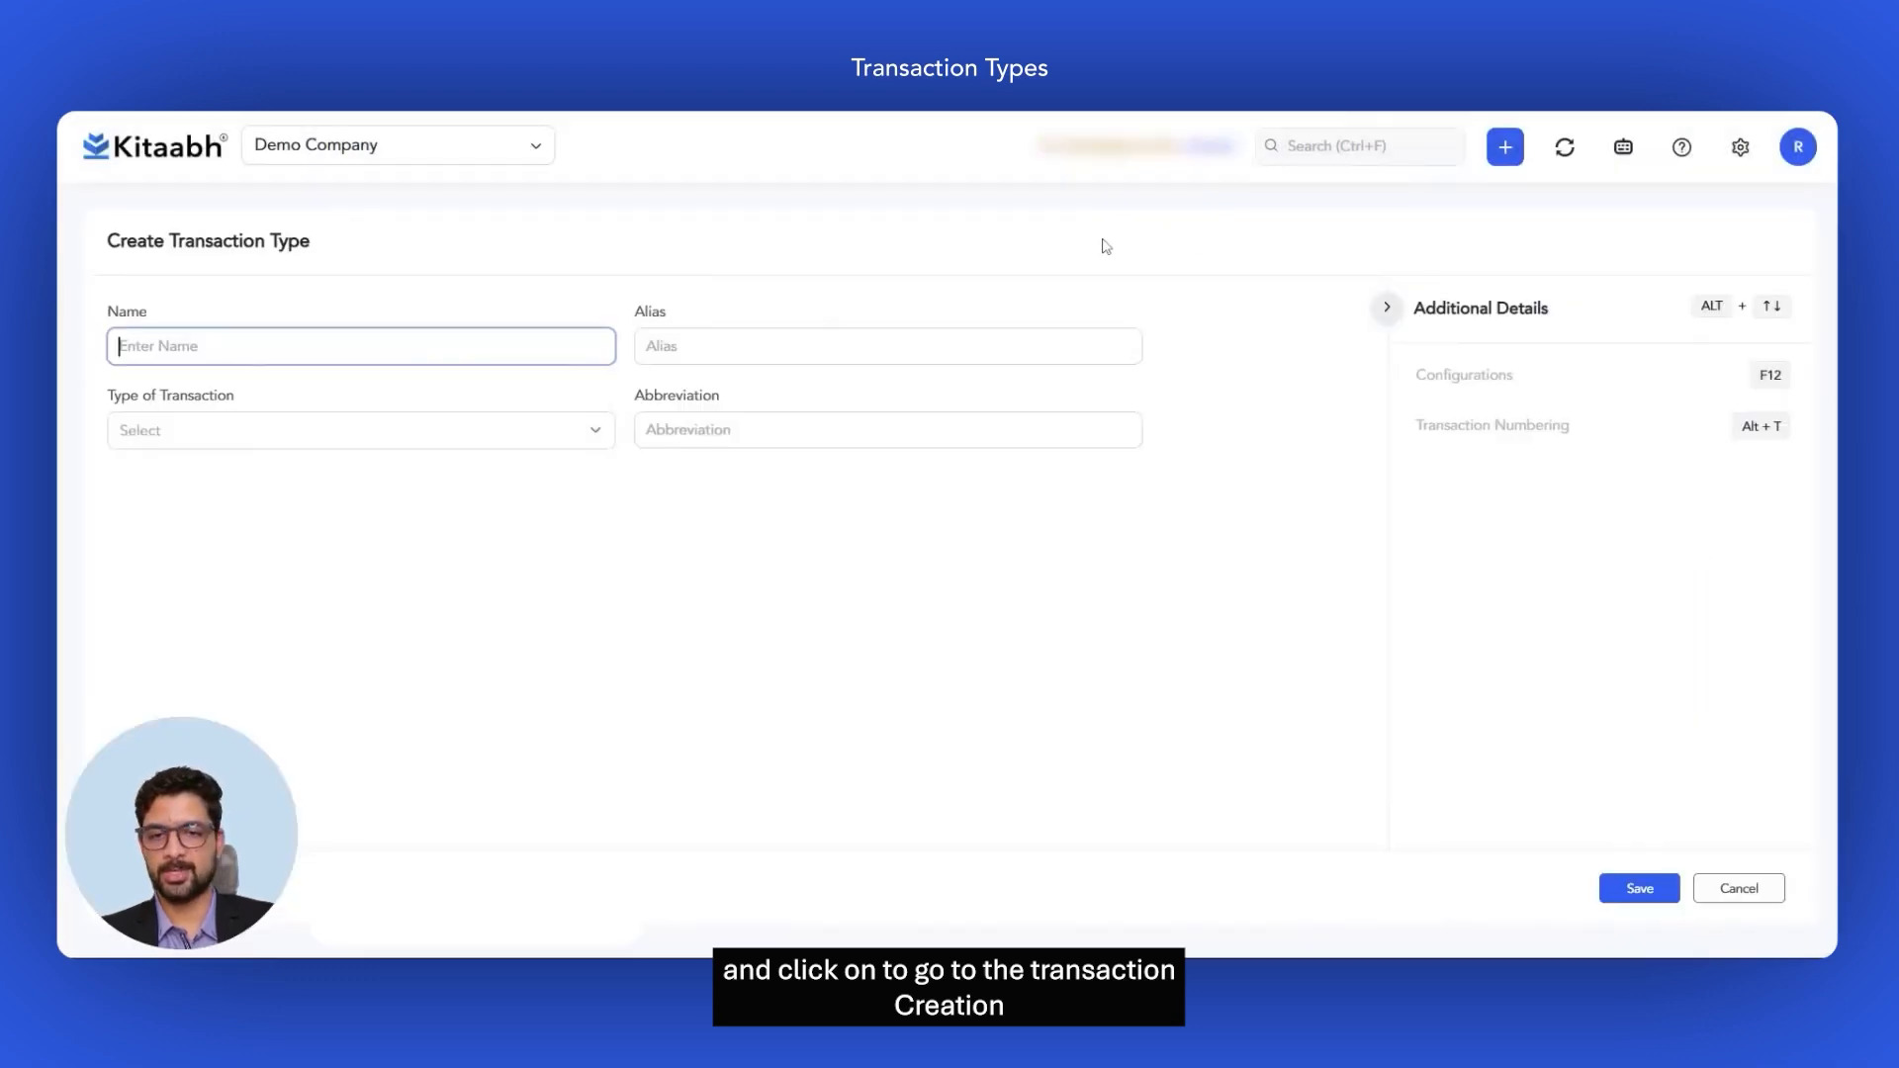
Step: Enter 'Purchase - Domestic' as the name and choose Purchase as the Type of Transaction
click(392, 917)
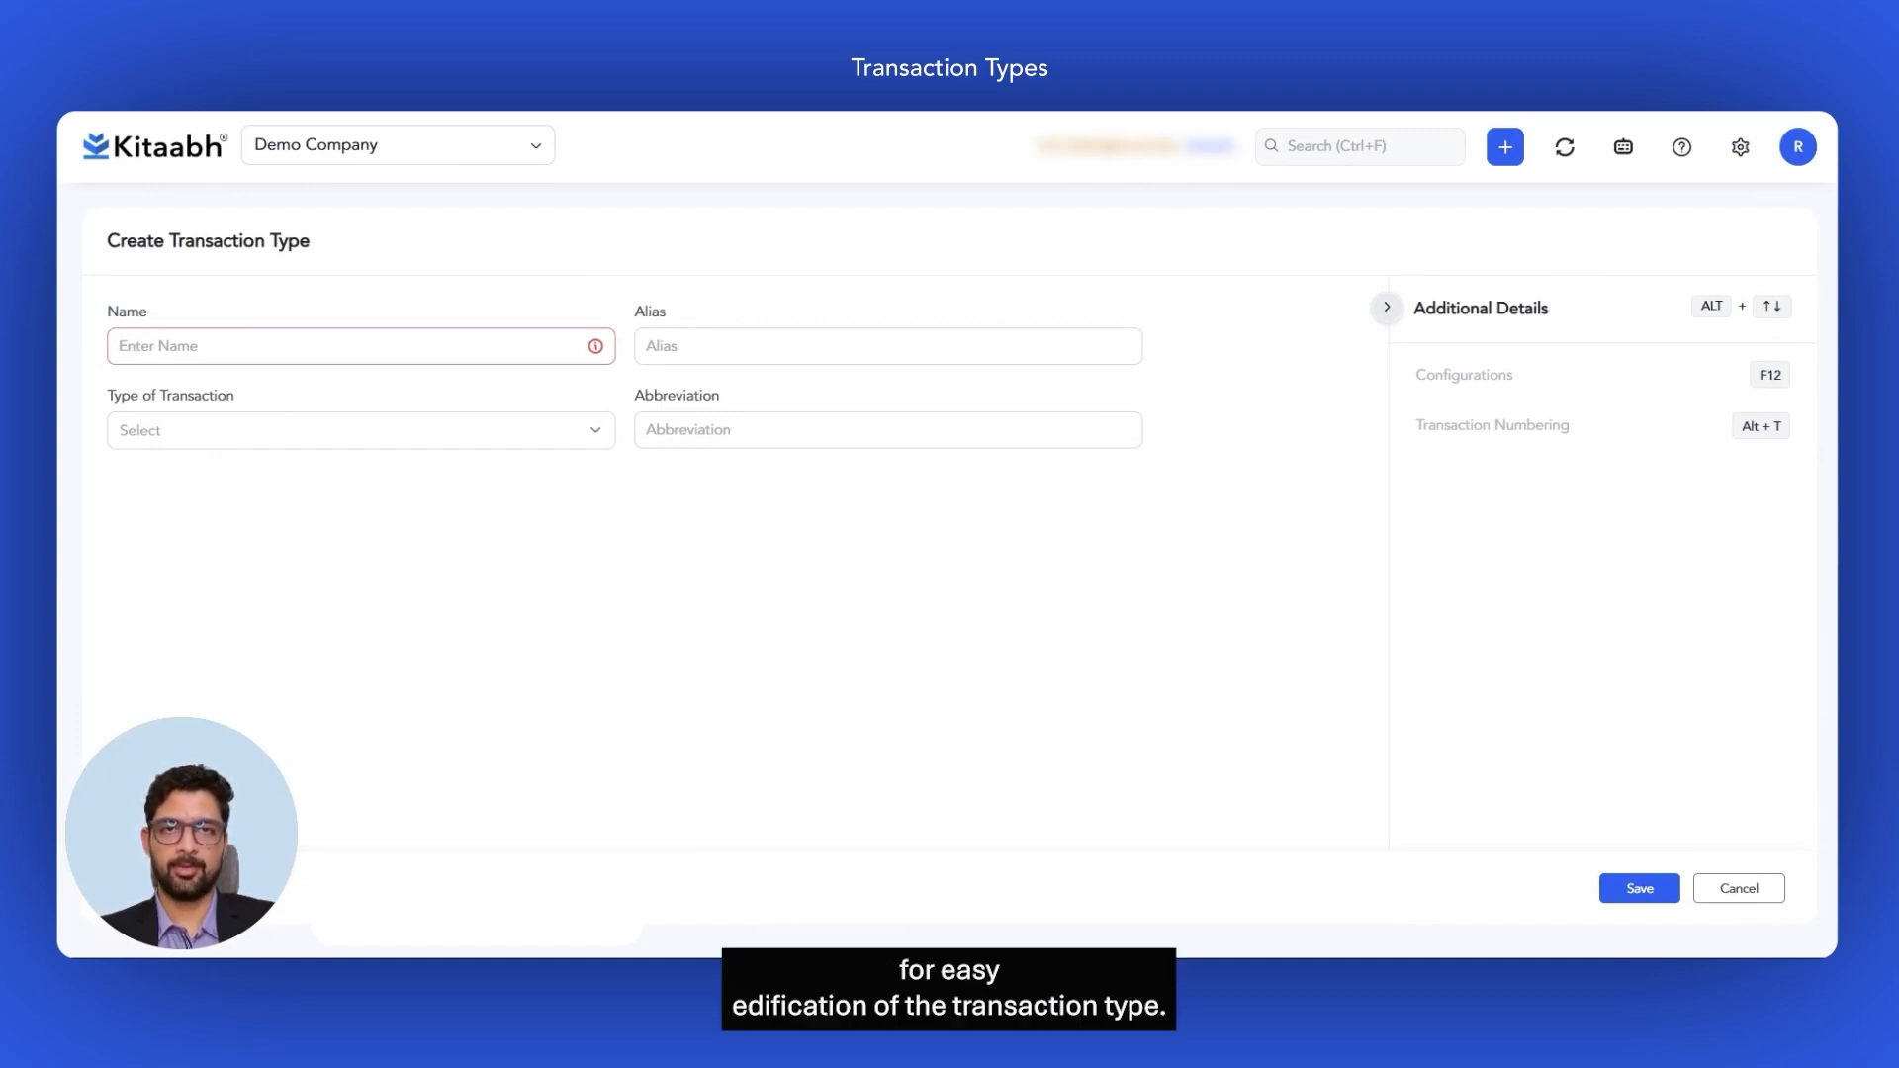
click(431, 358)
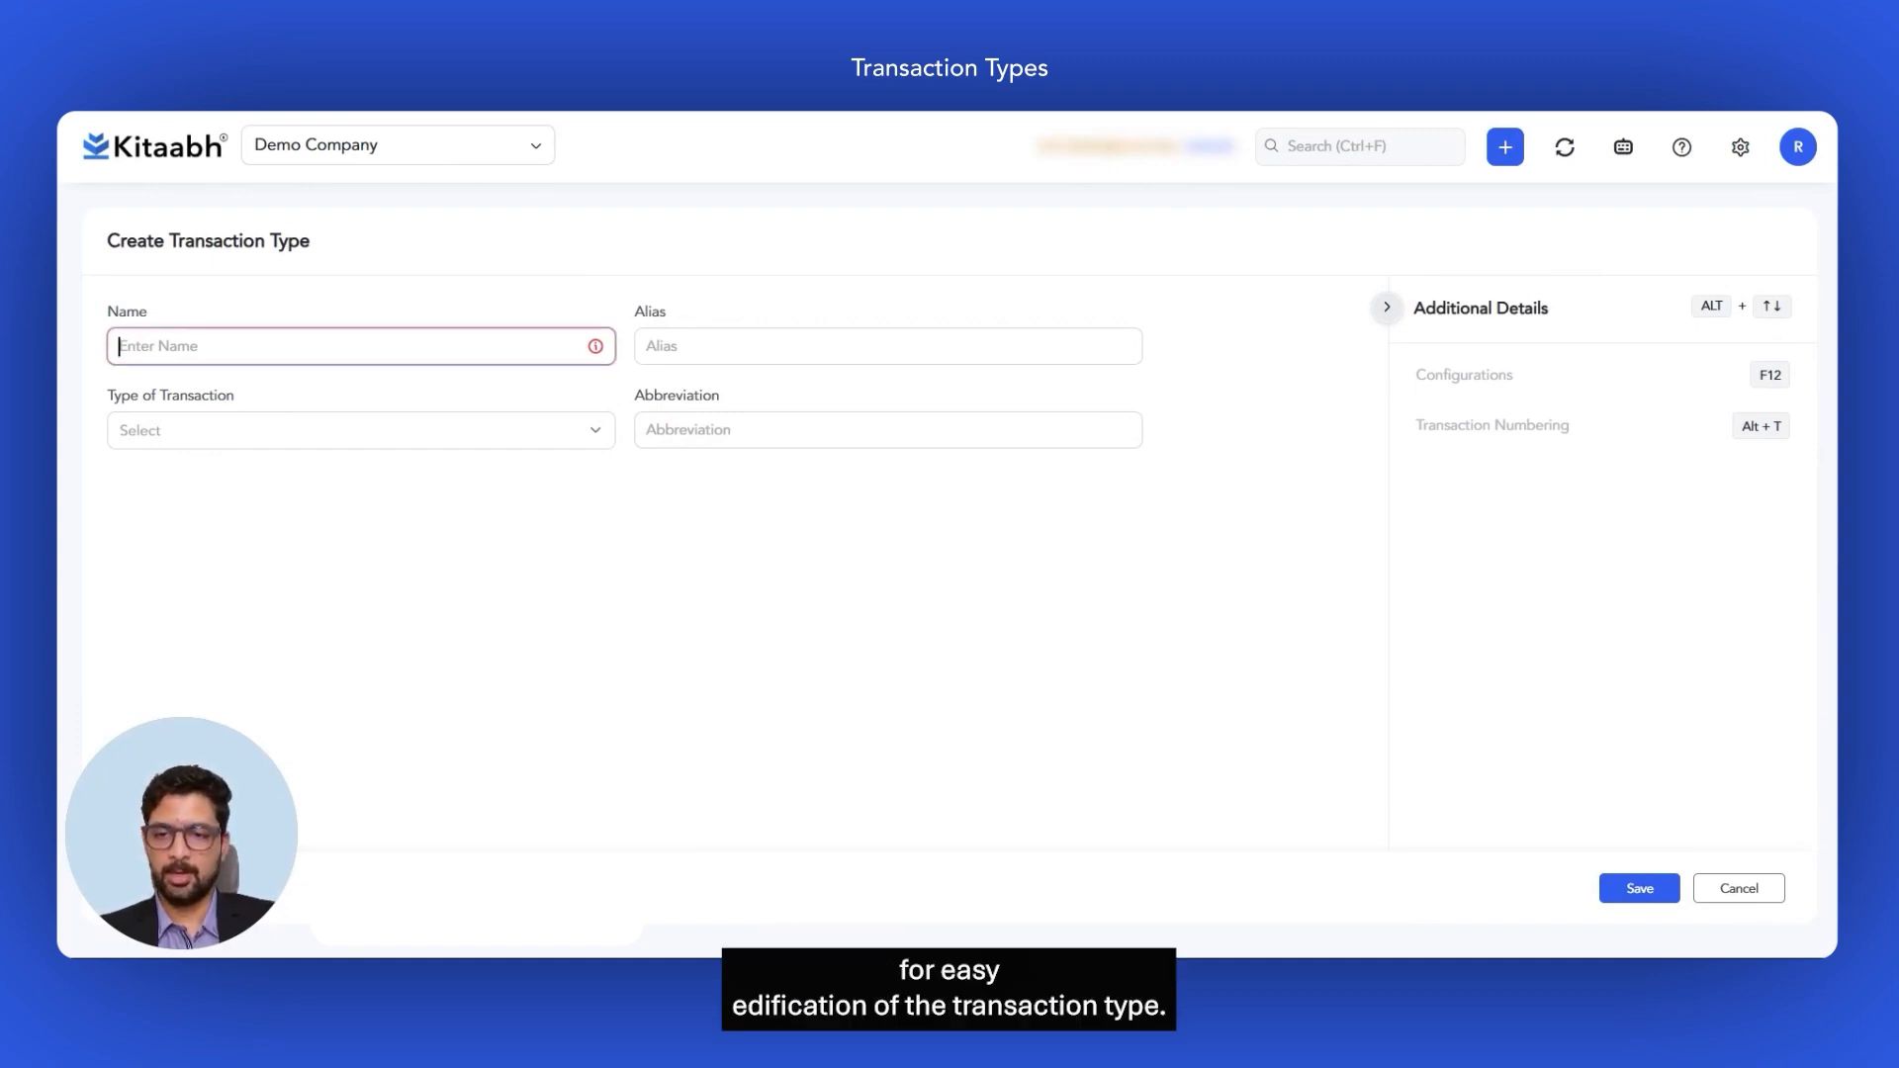
text(Purchase )
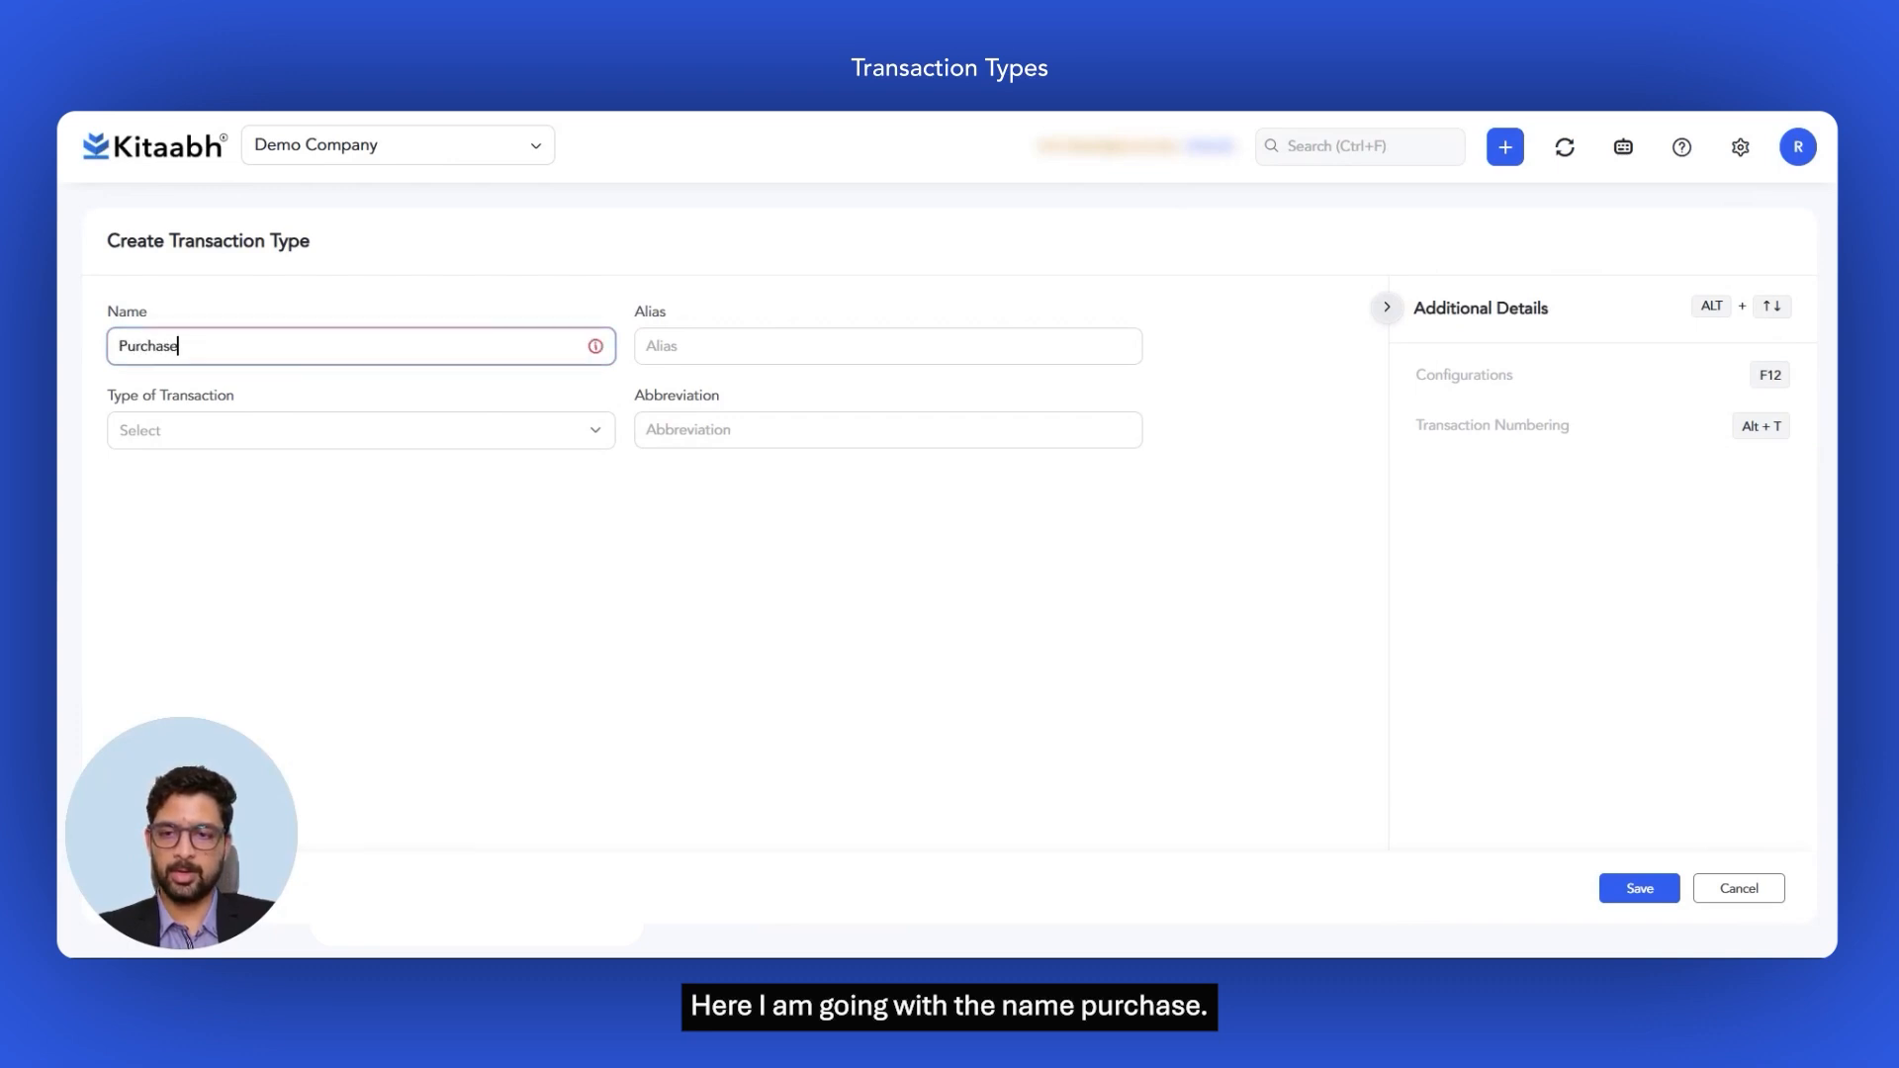
text(-)
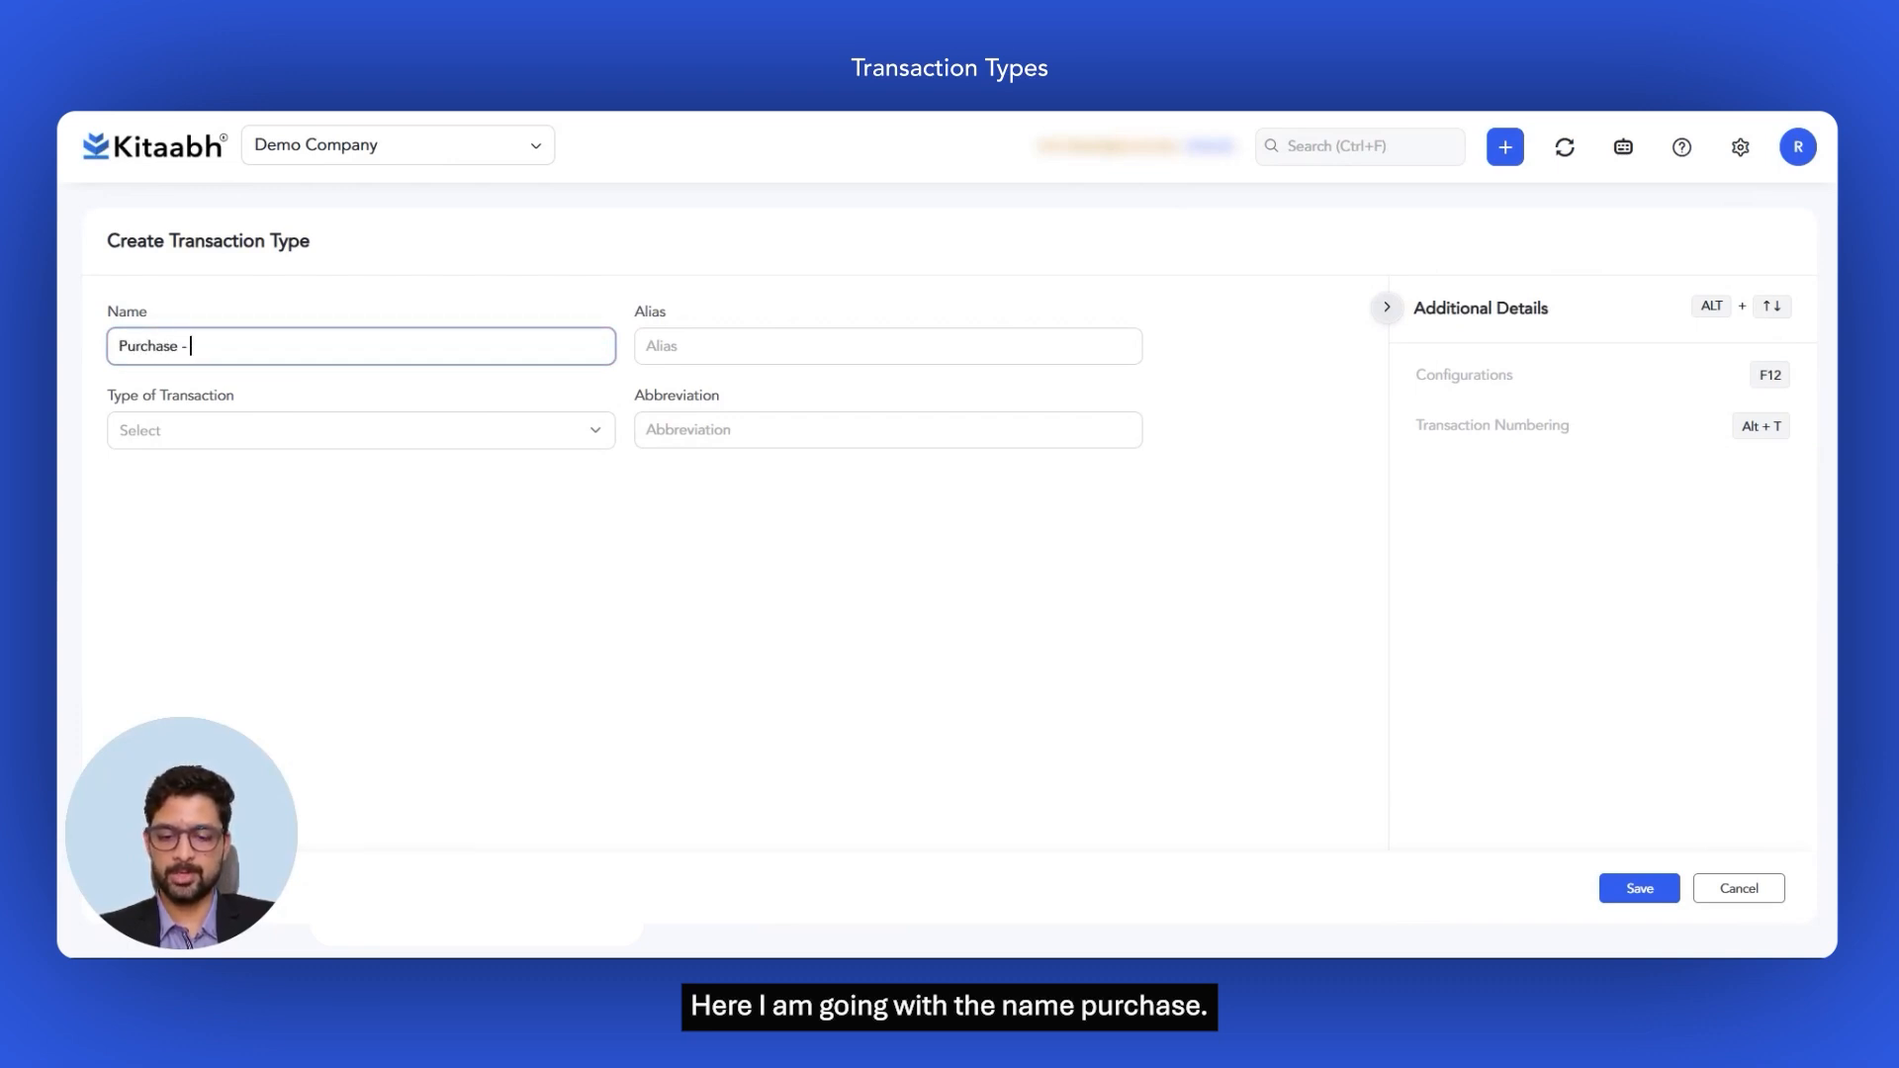
text( Domestic)
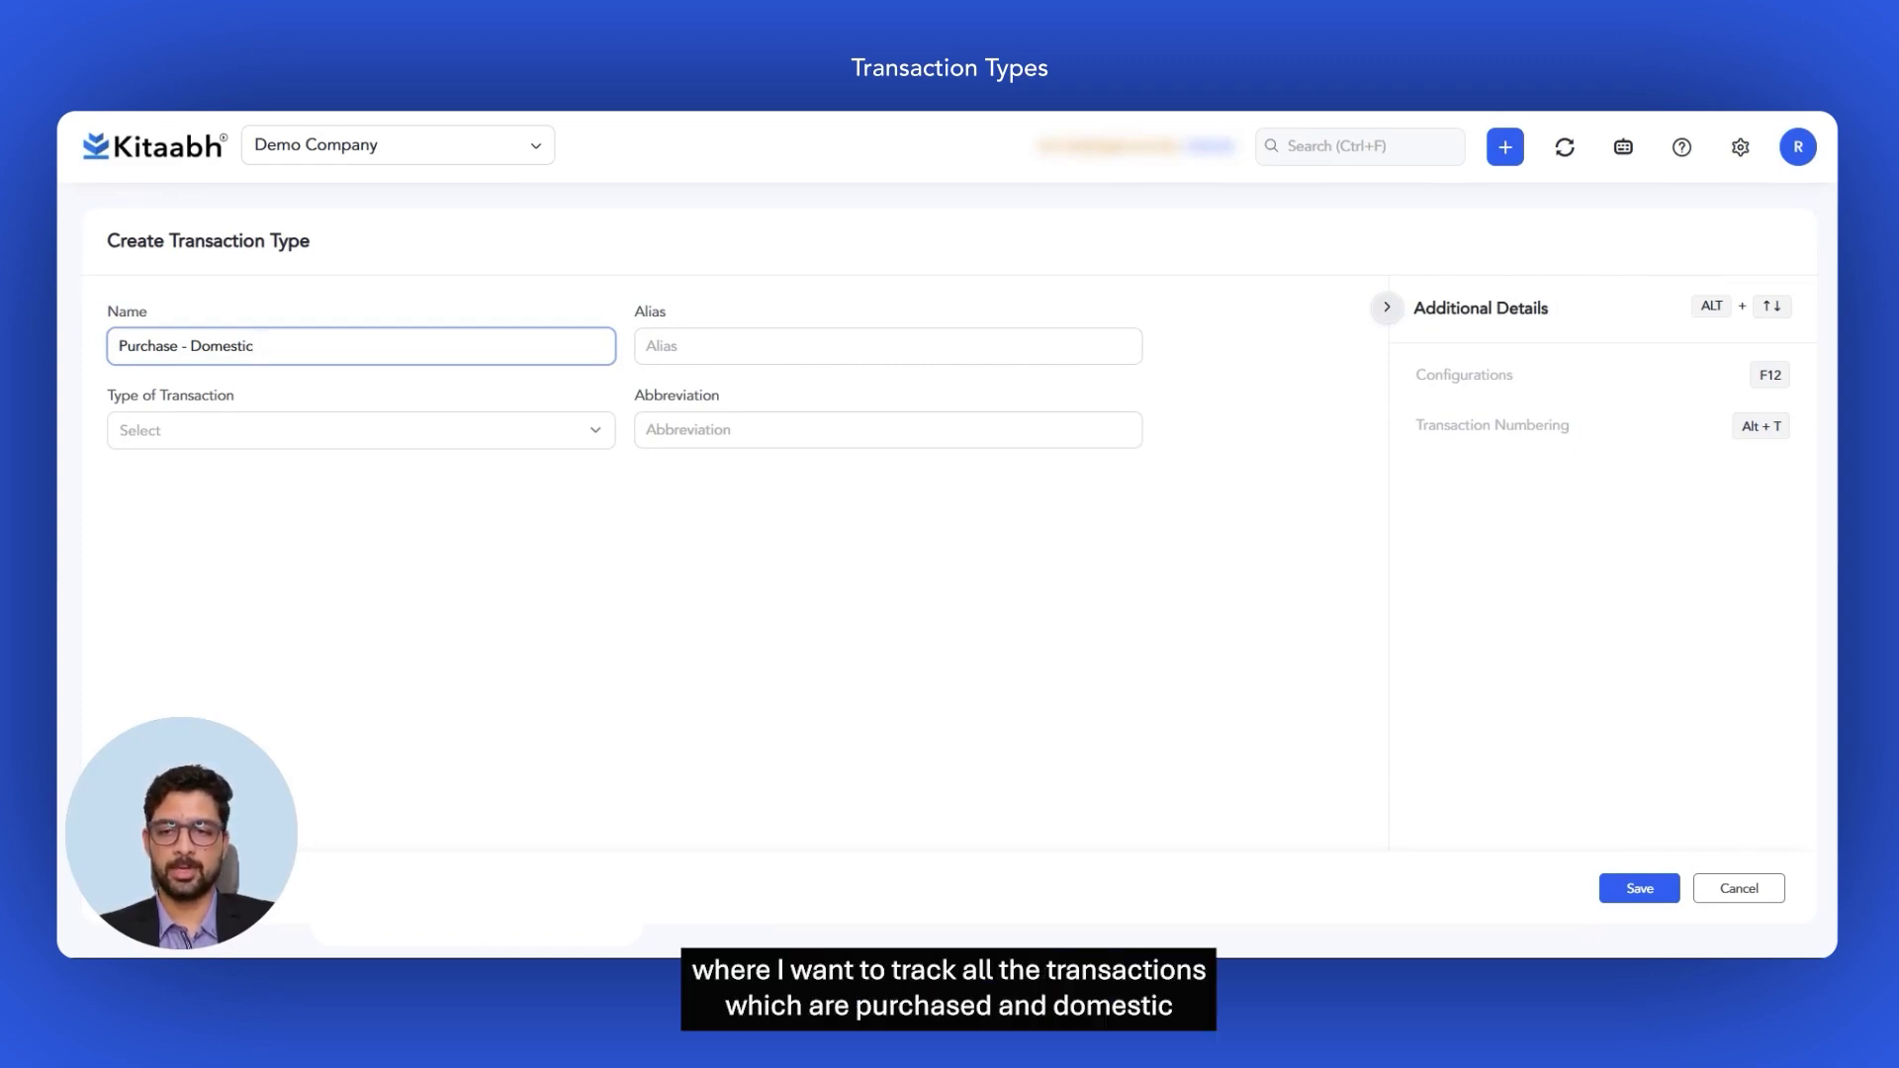
click(601, 431)
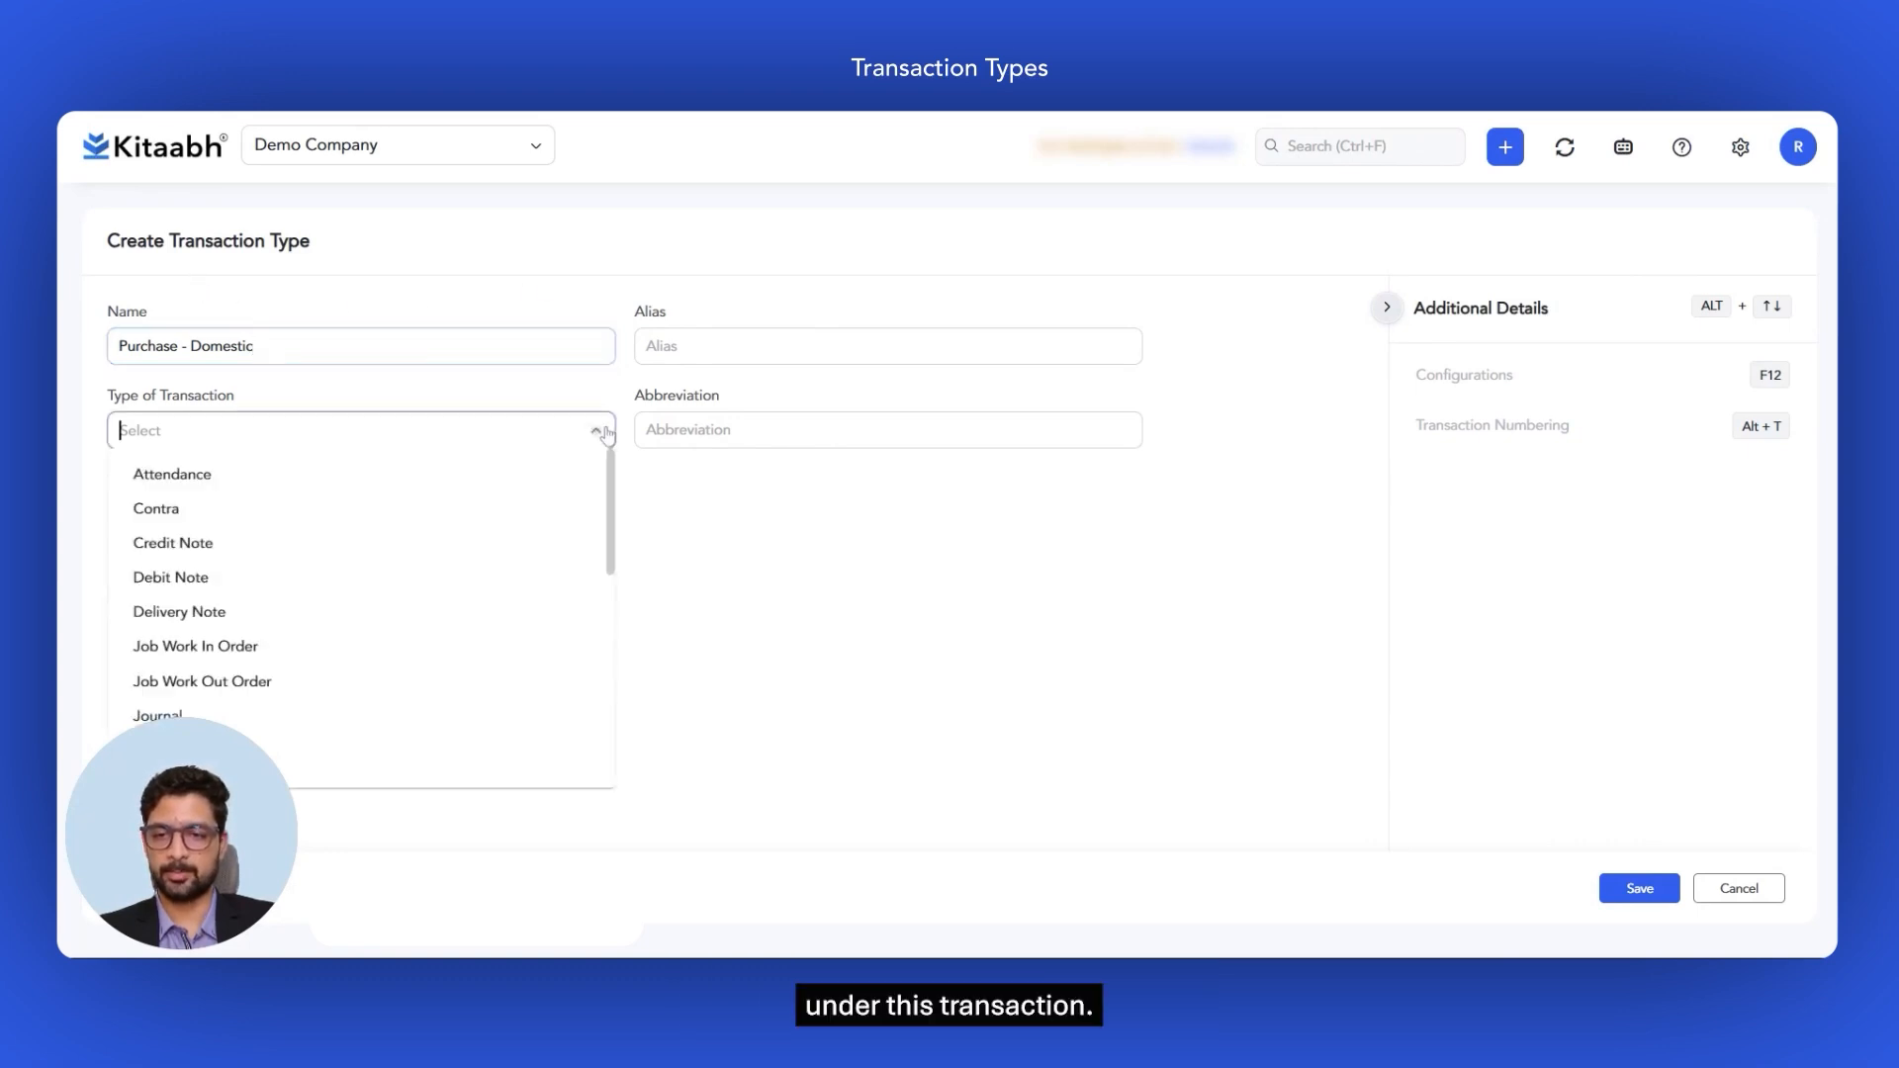
scroll(202, 584, down, 1)
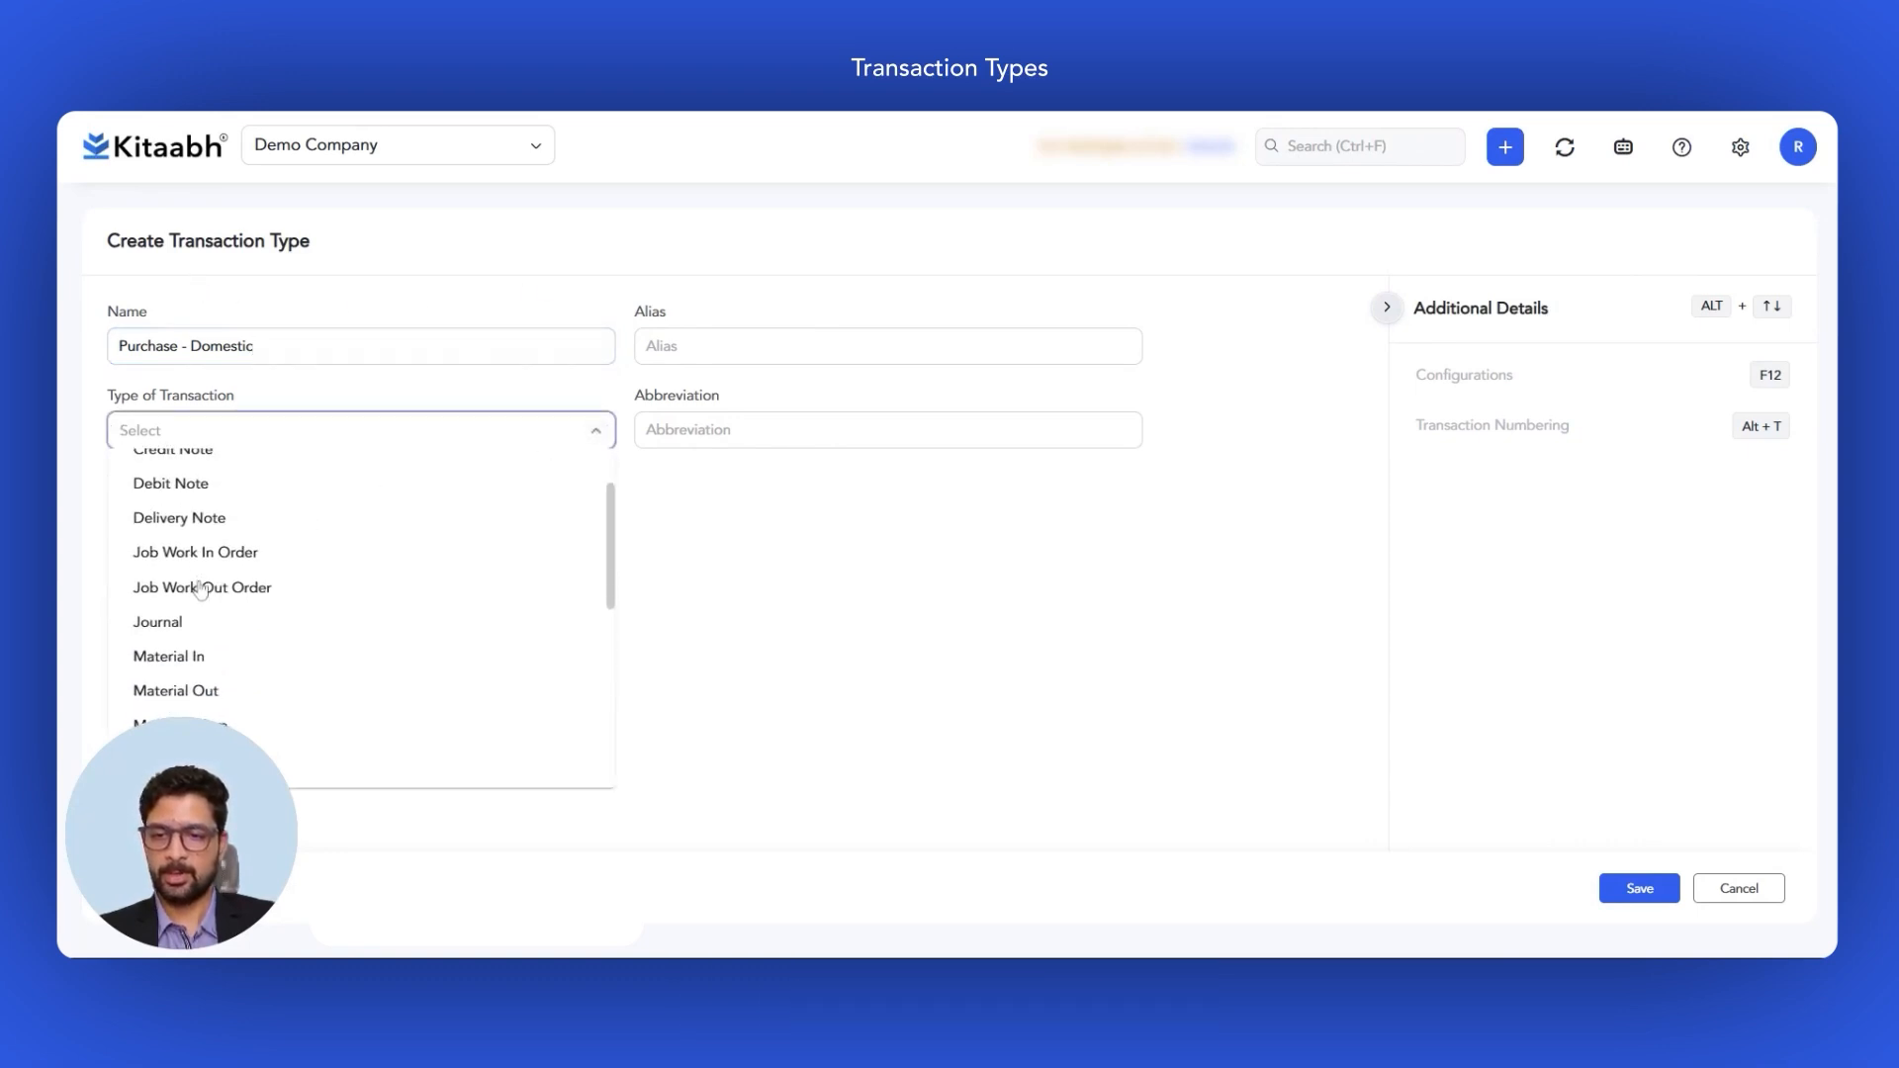
scroll(201, 590, down, 2)
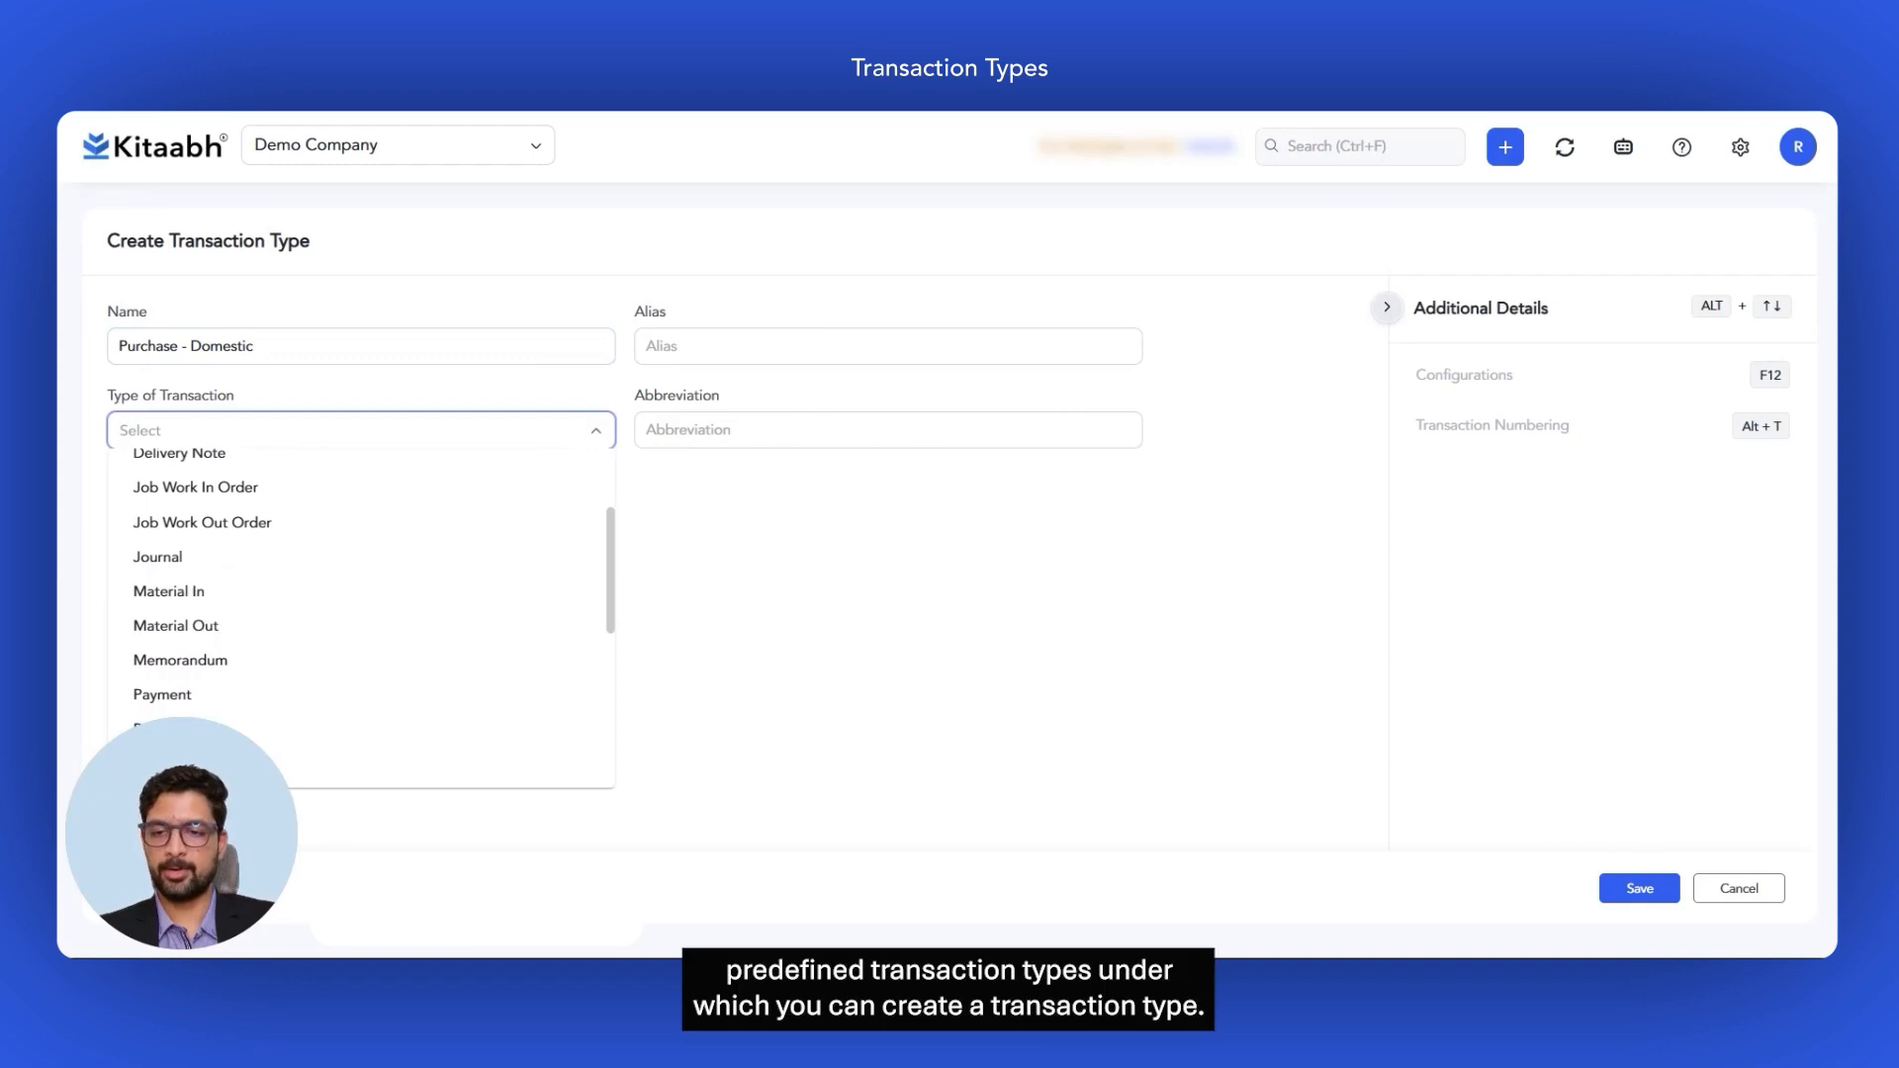
scroll(361, 618, down, 3)
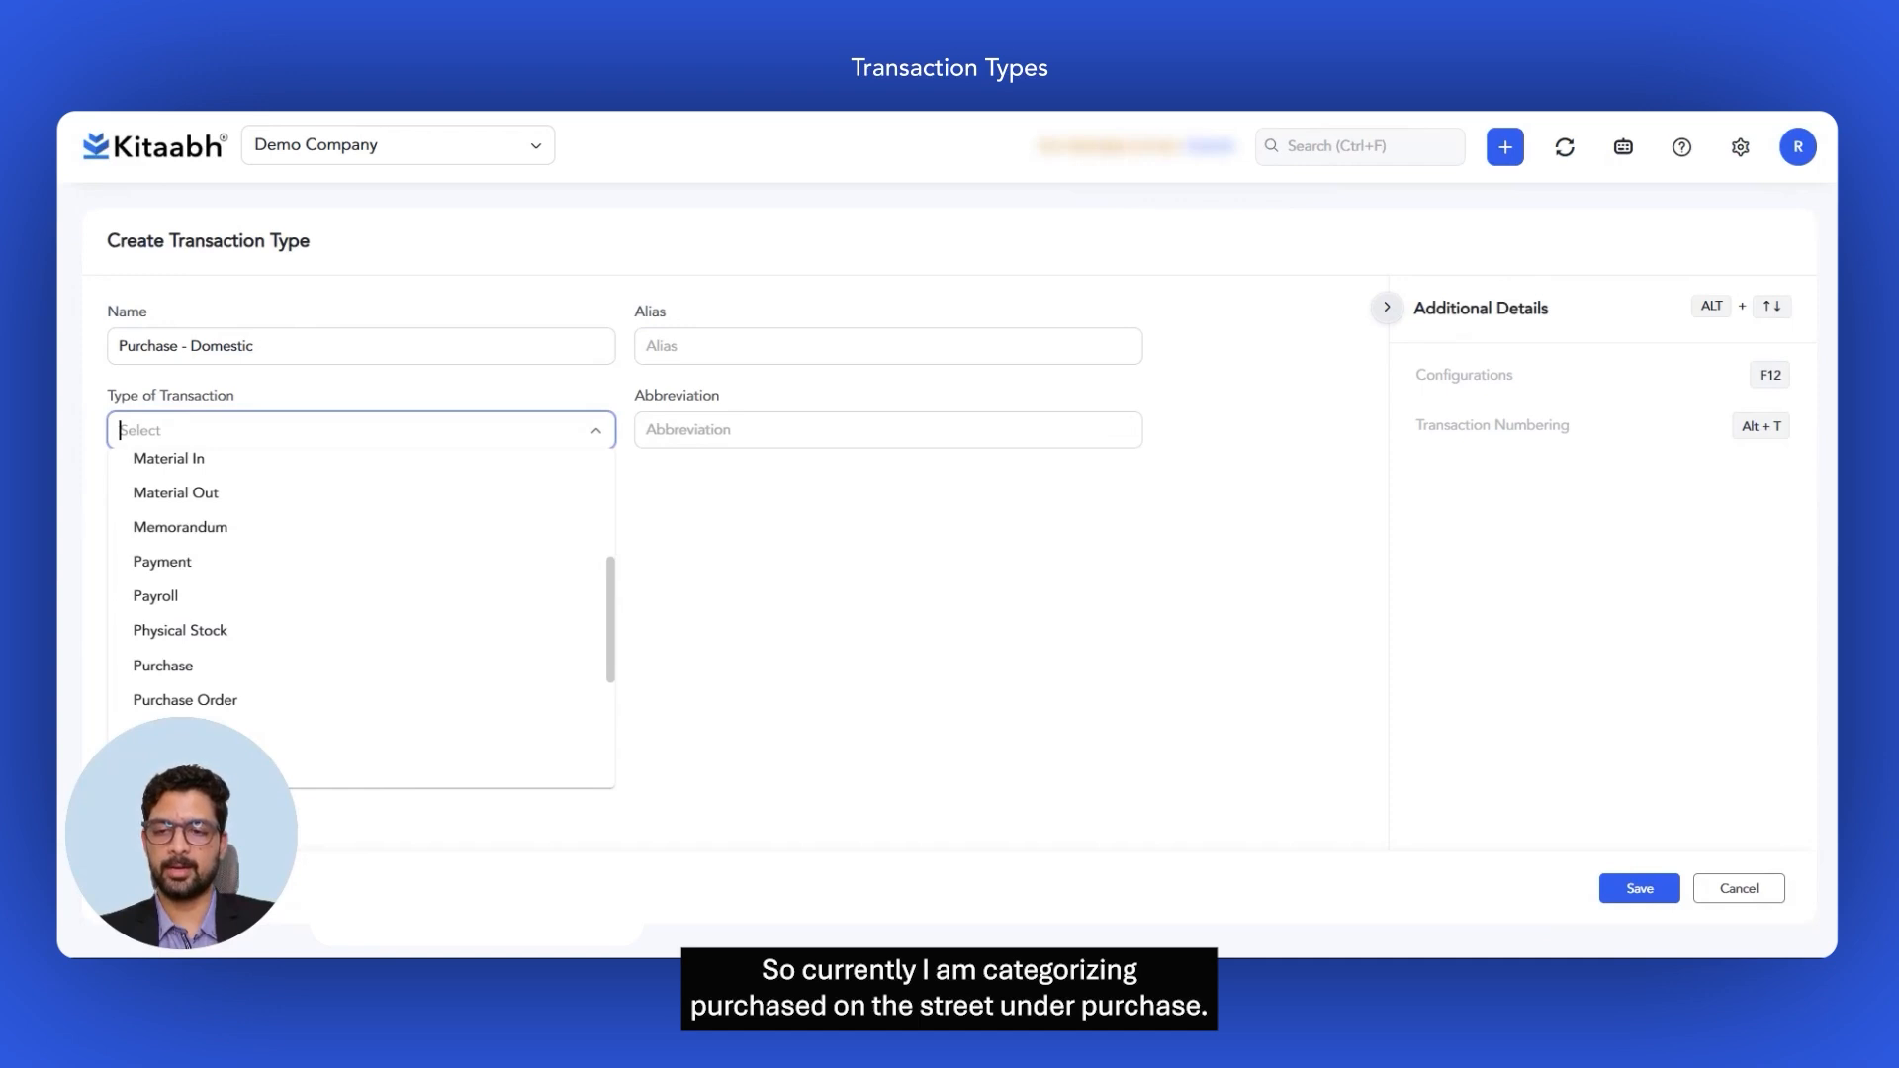
click(183, 668)
click(1035, 610)
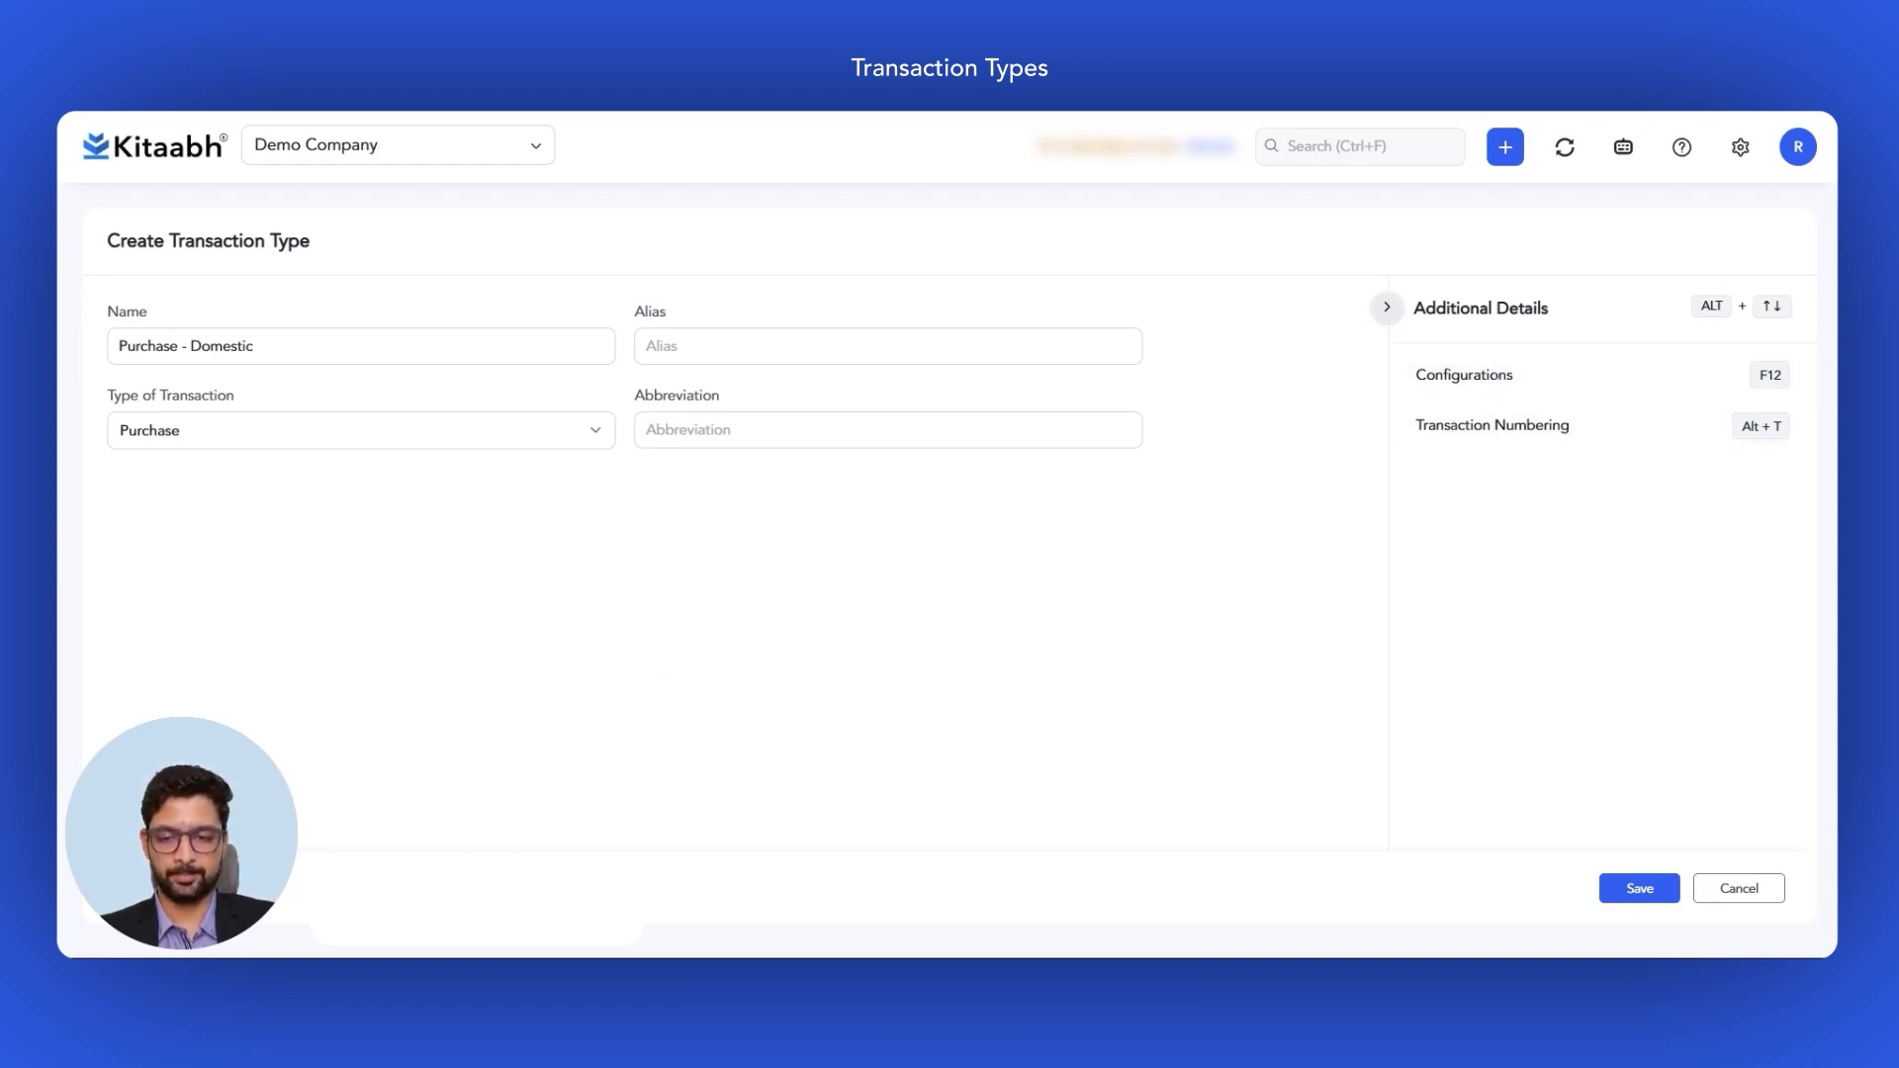
click(1491, 373)
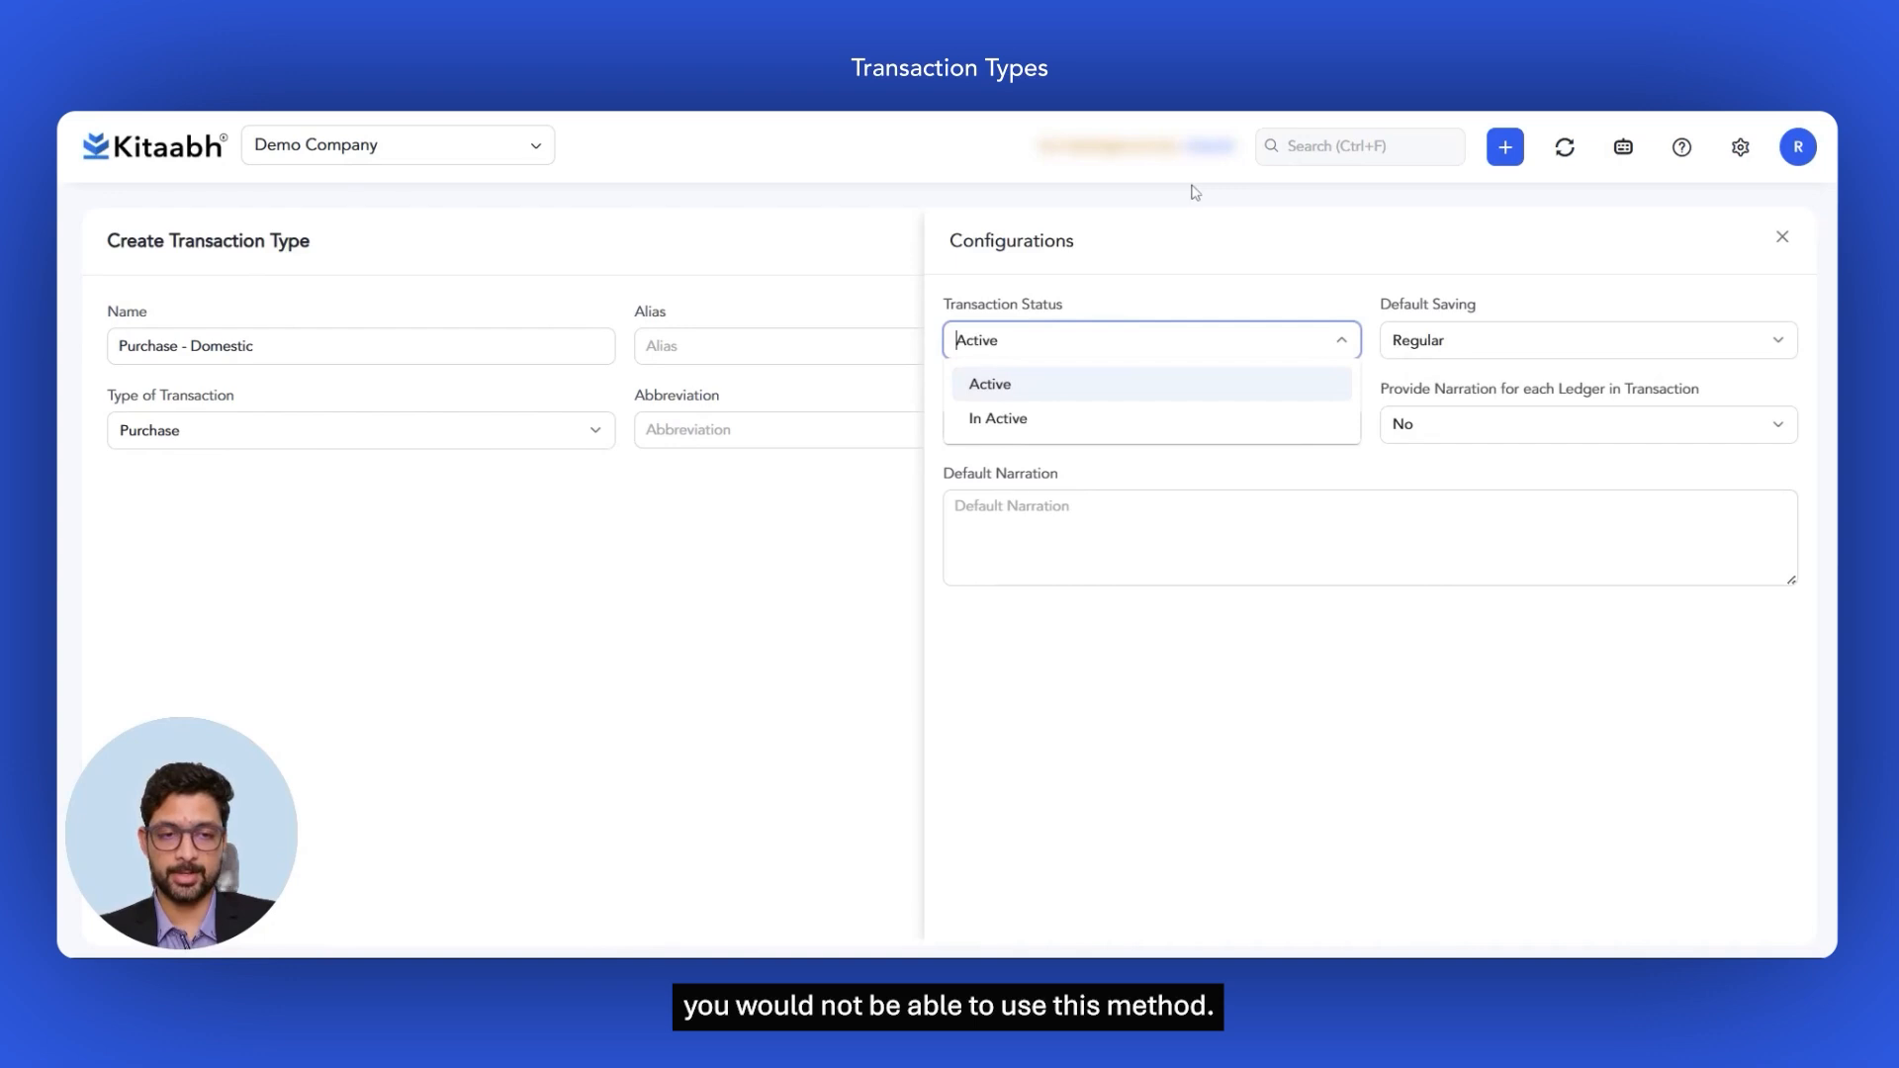
click(1287, 245)
click(1777, 342)
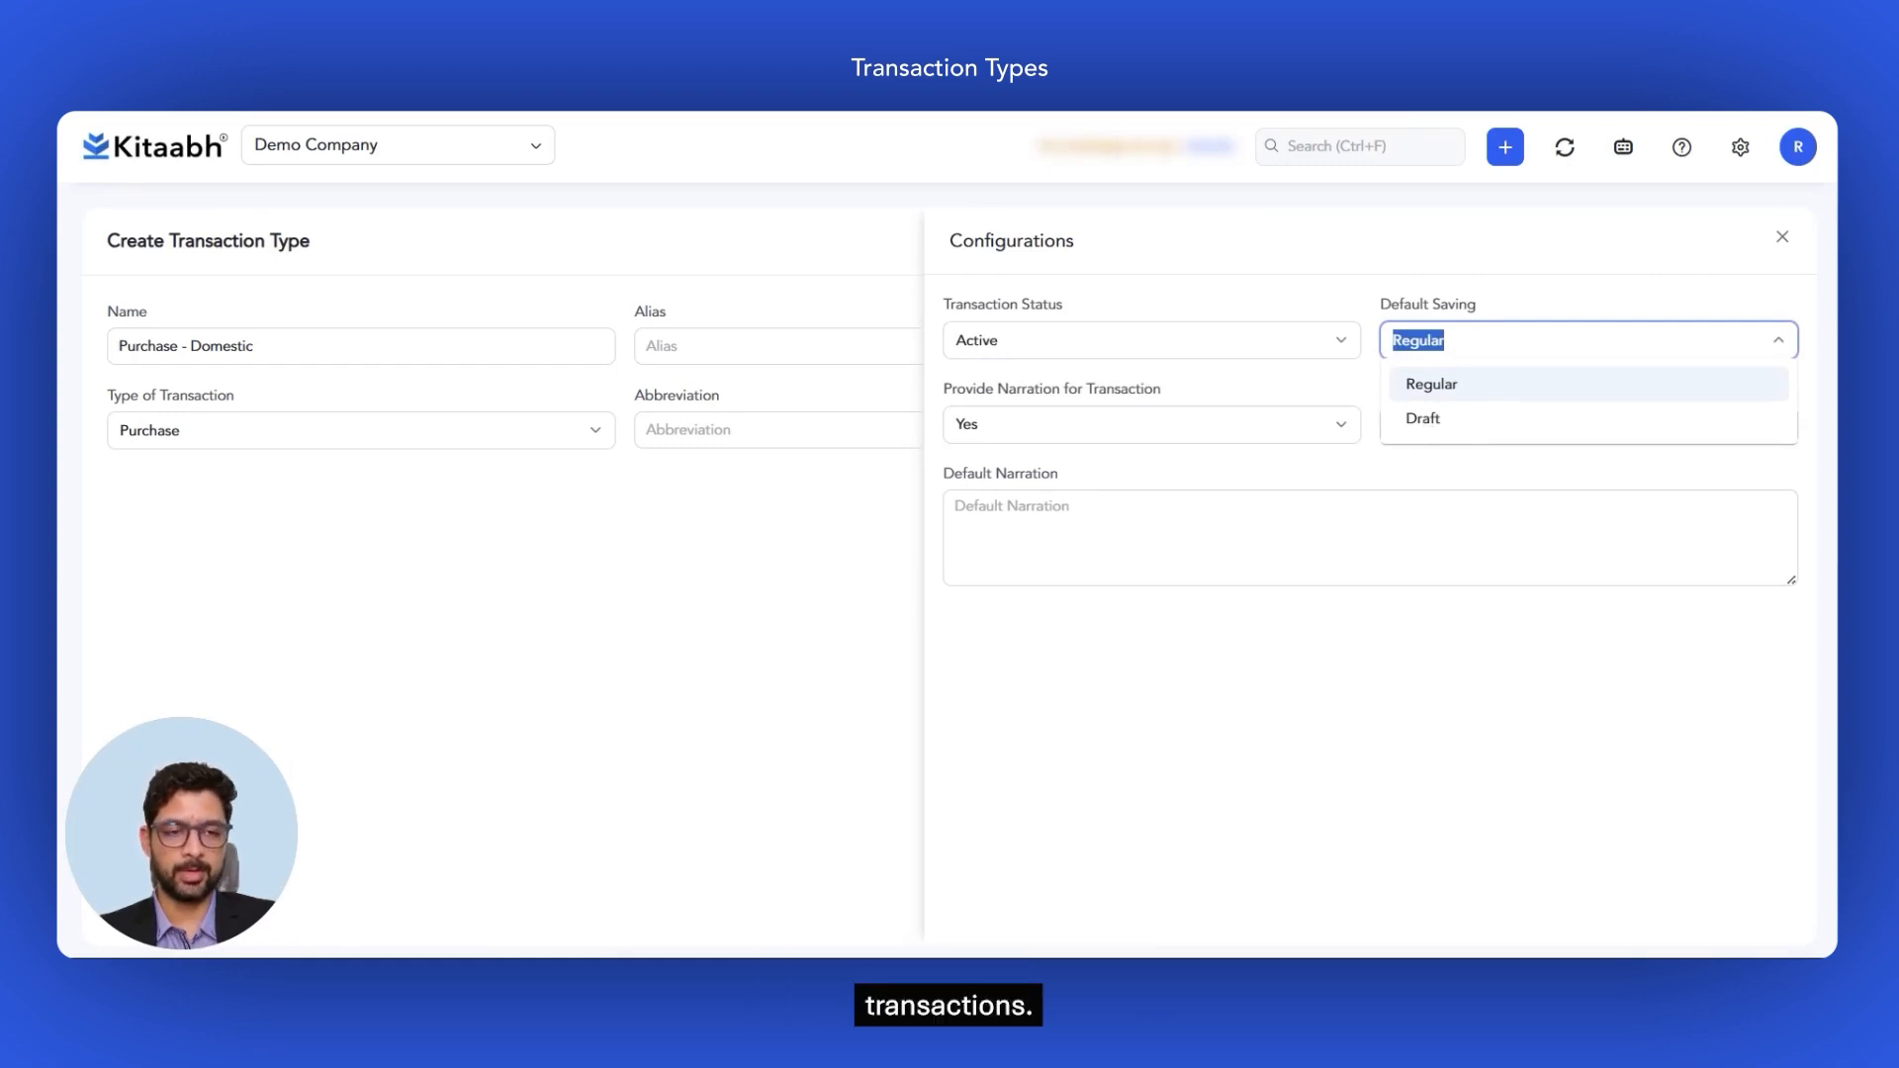
click(1778, 346)
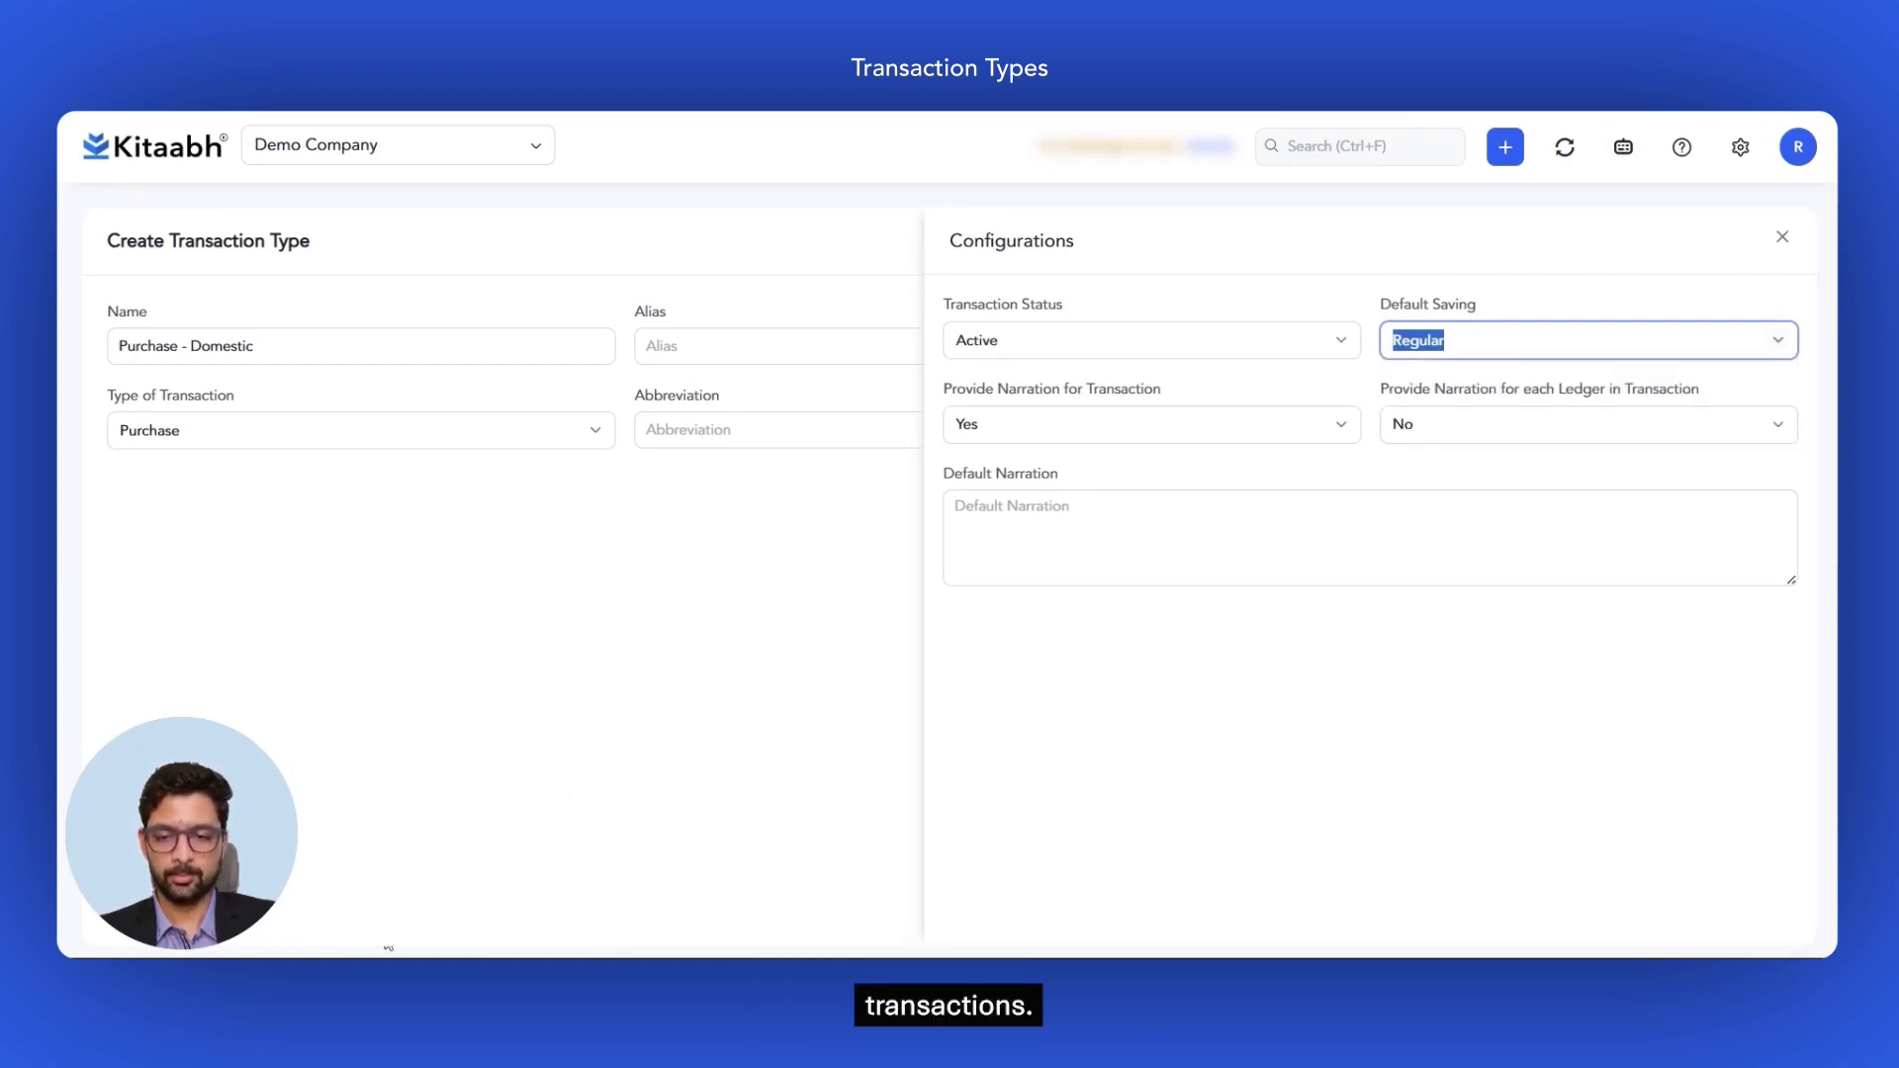
click(386, 949)
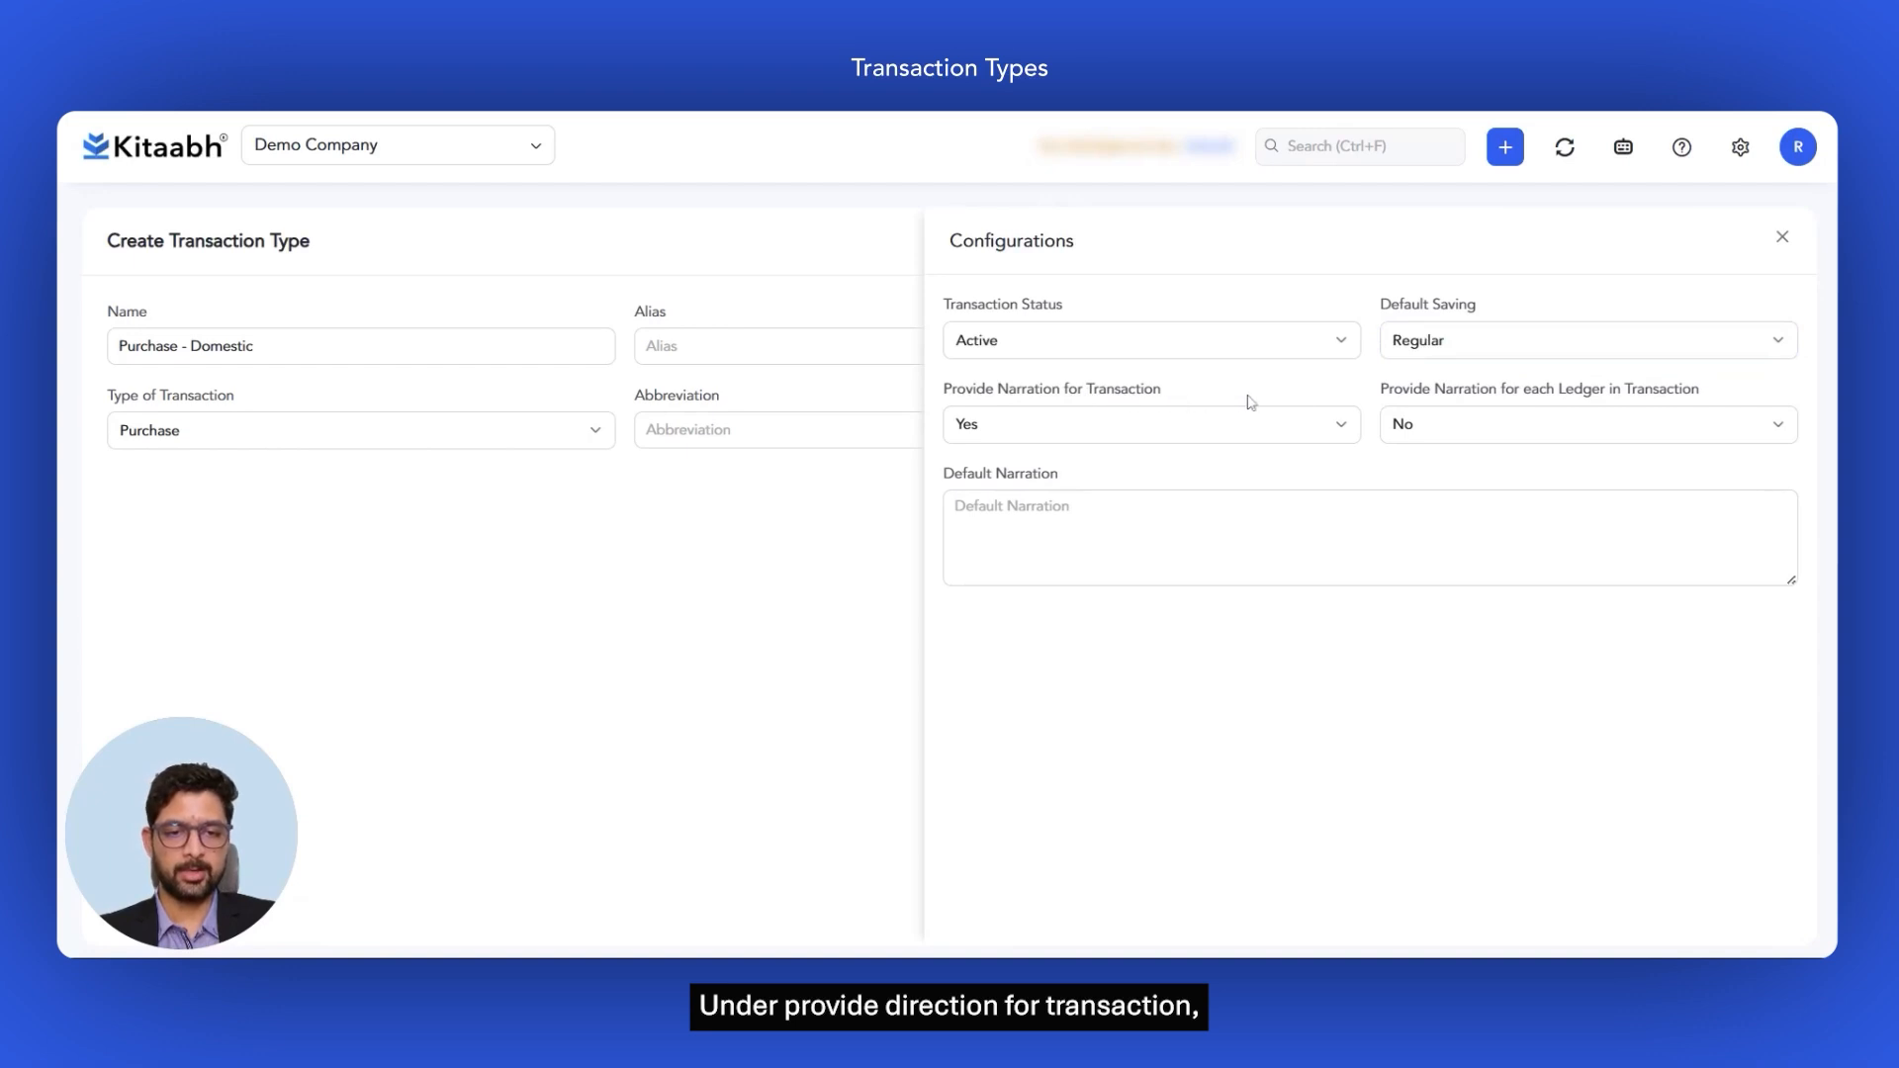
click(1331, 432)
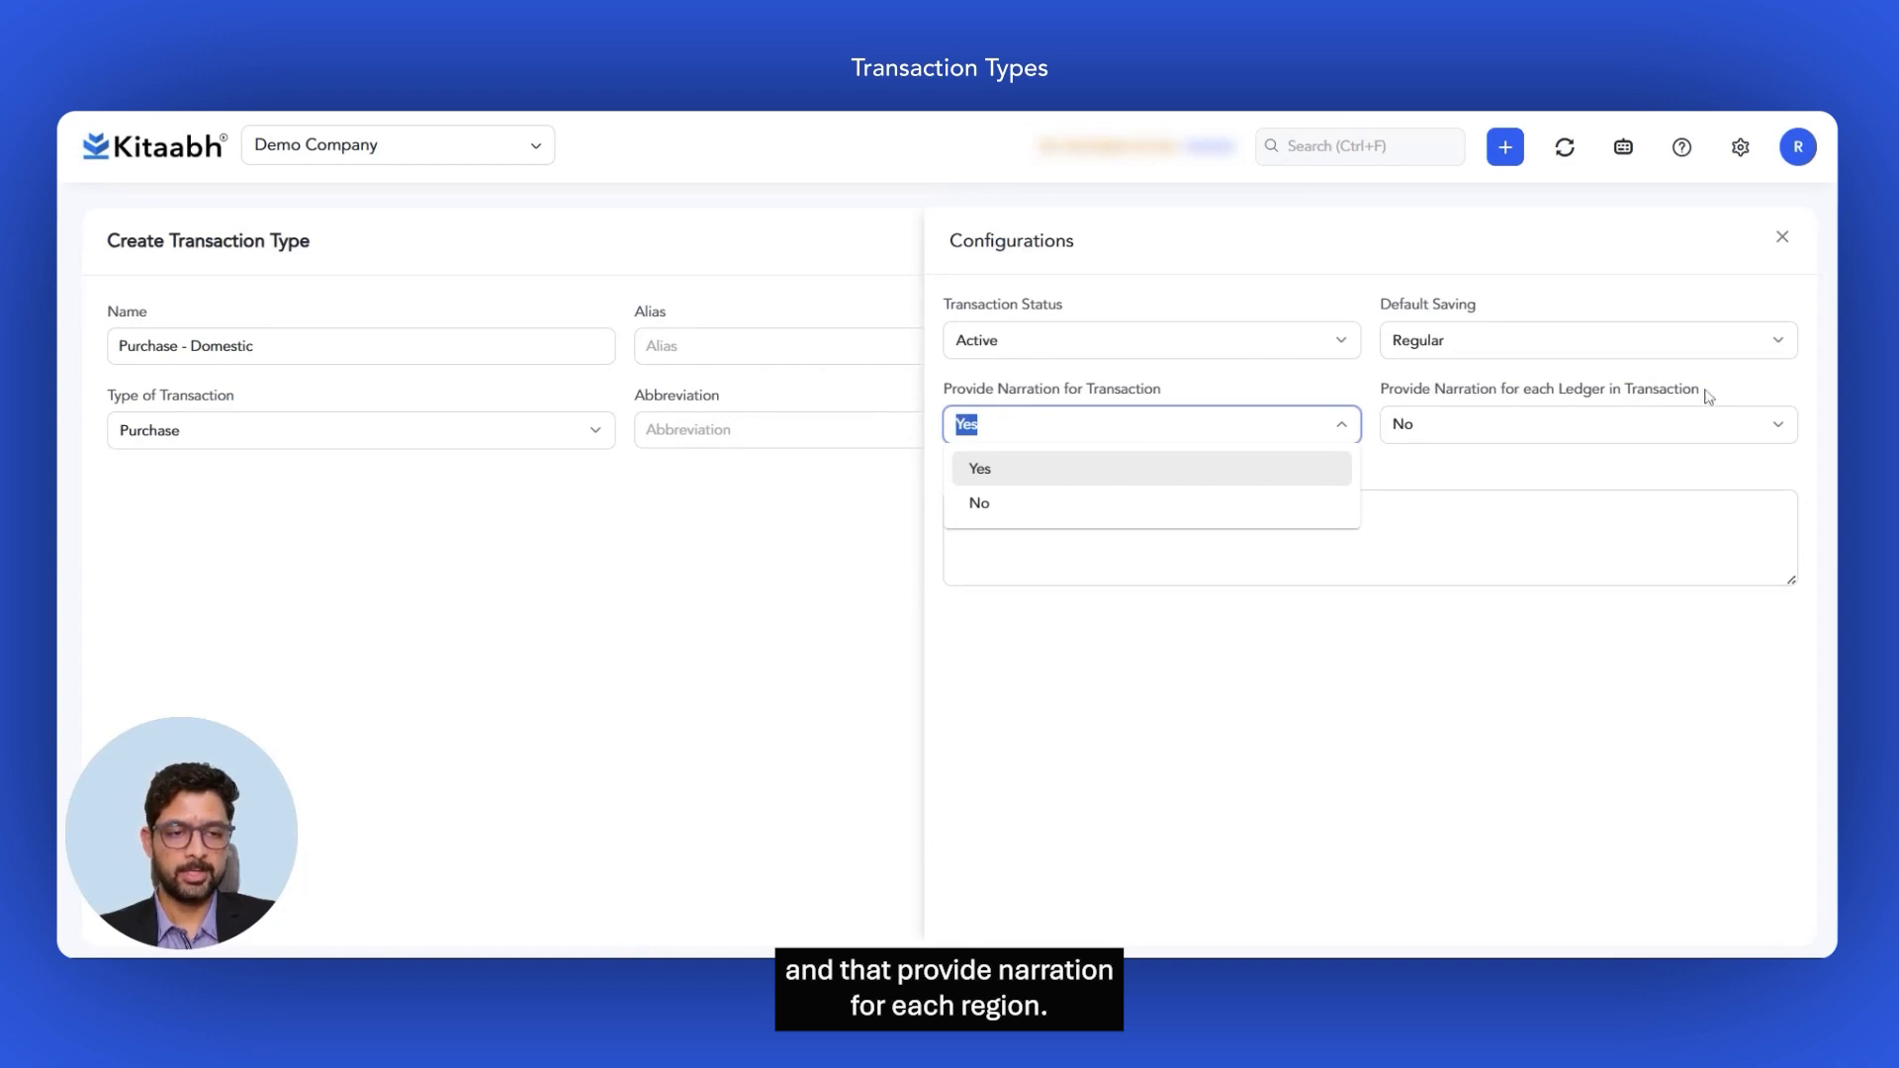
click(1777, 432)
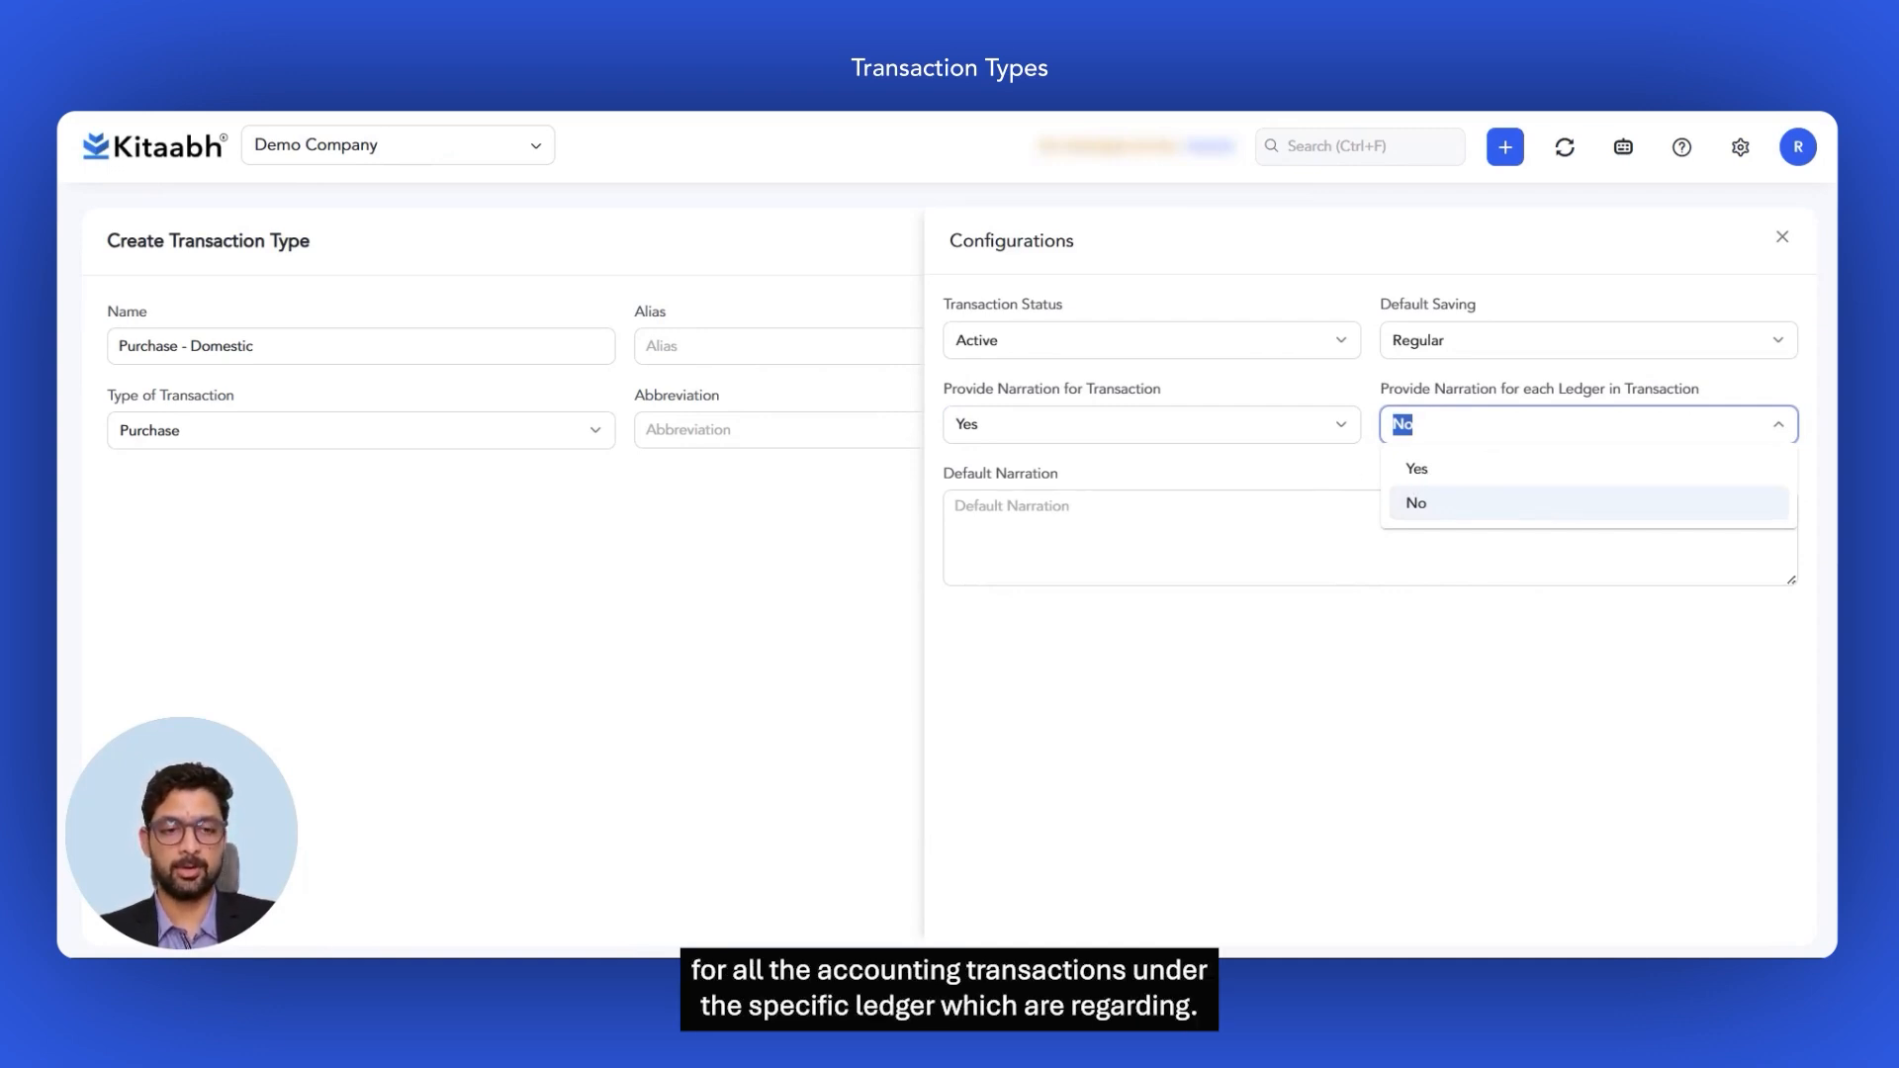
click(1092, 630)
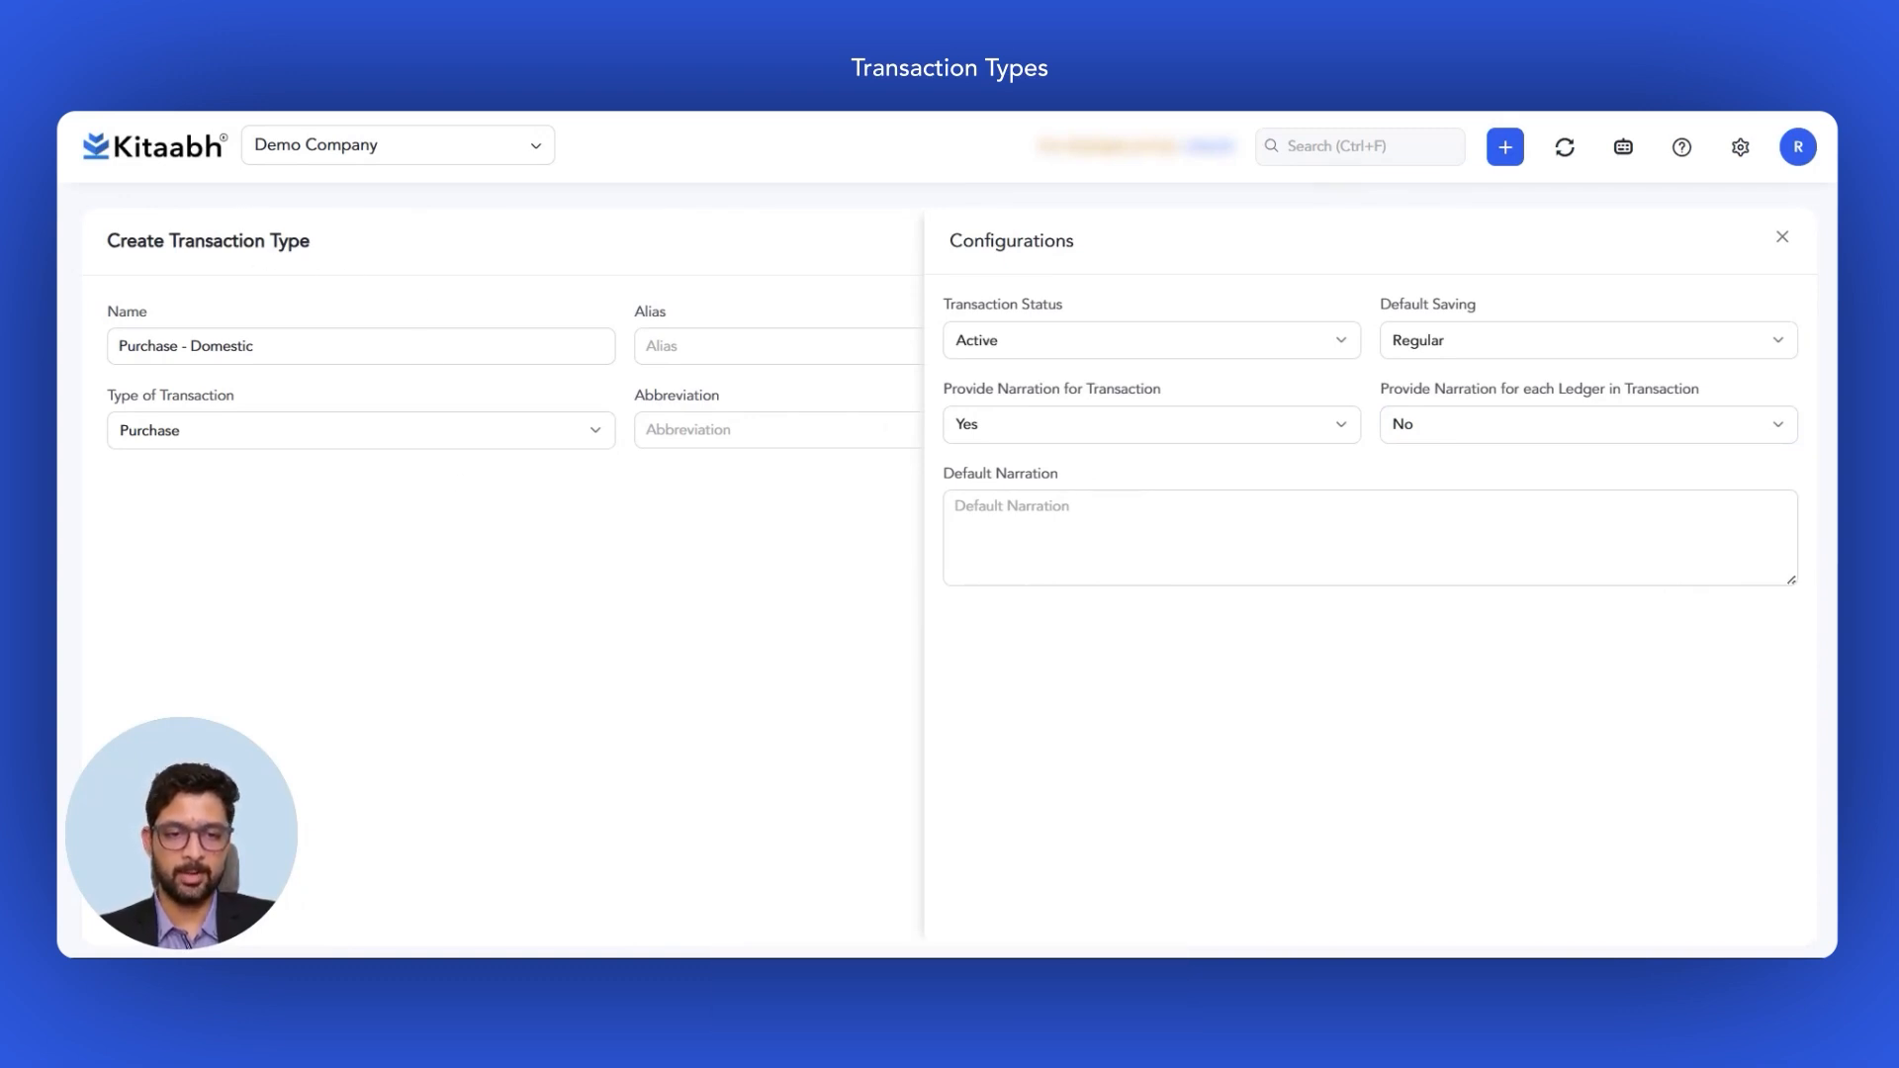
click(999, 534)
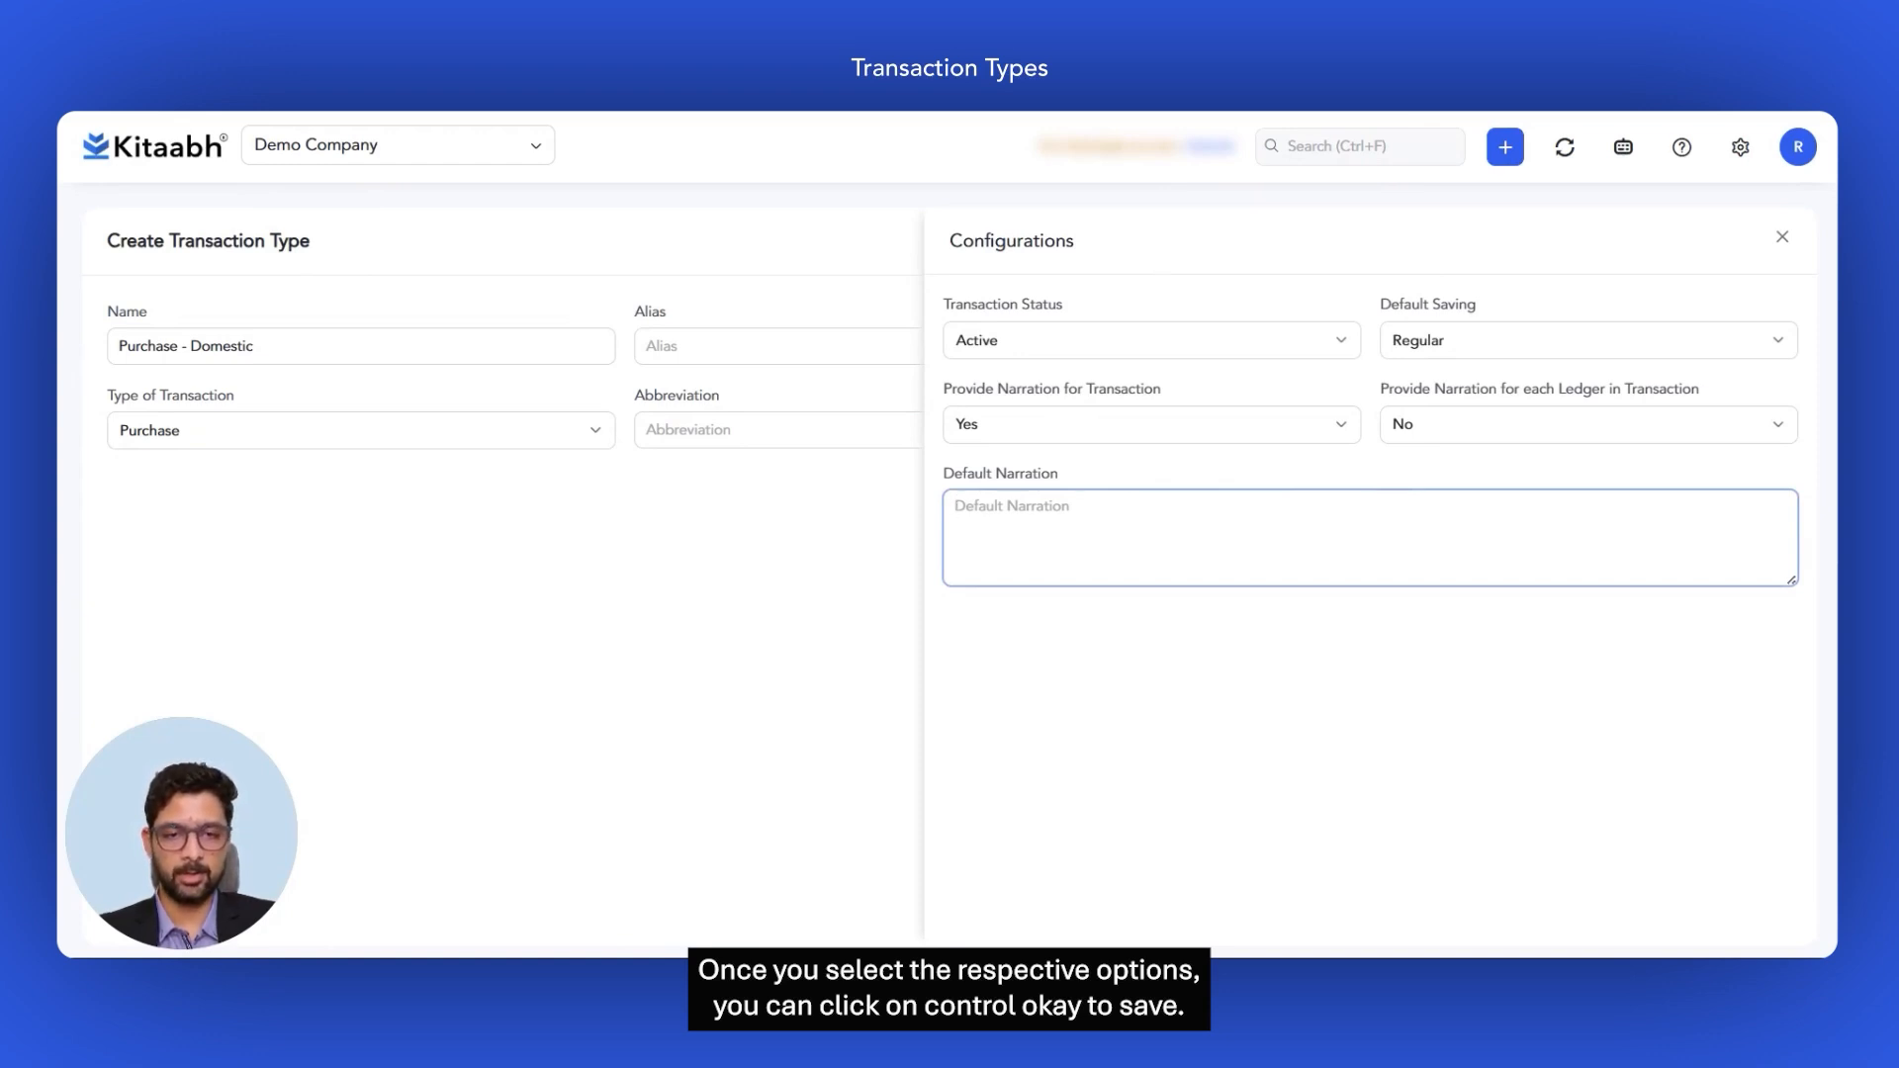
key(ctrl+Return)
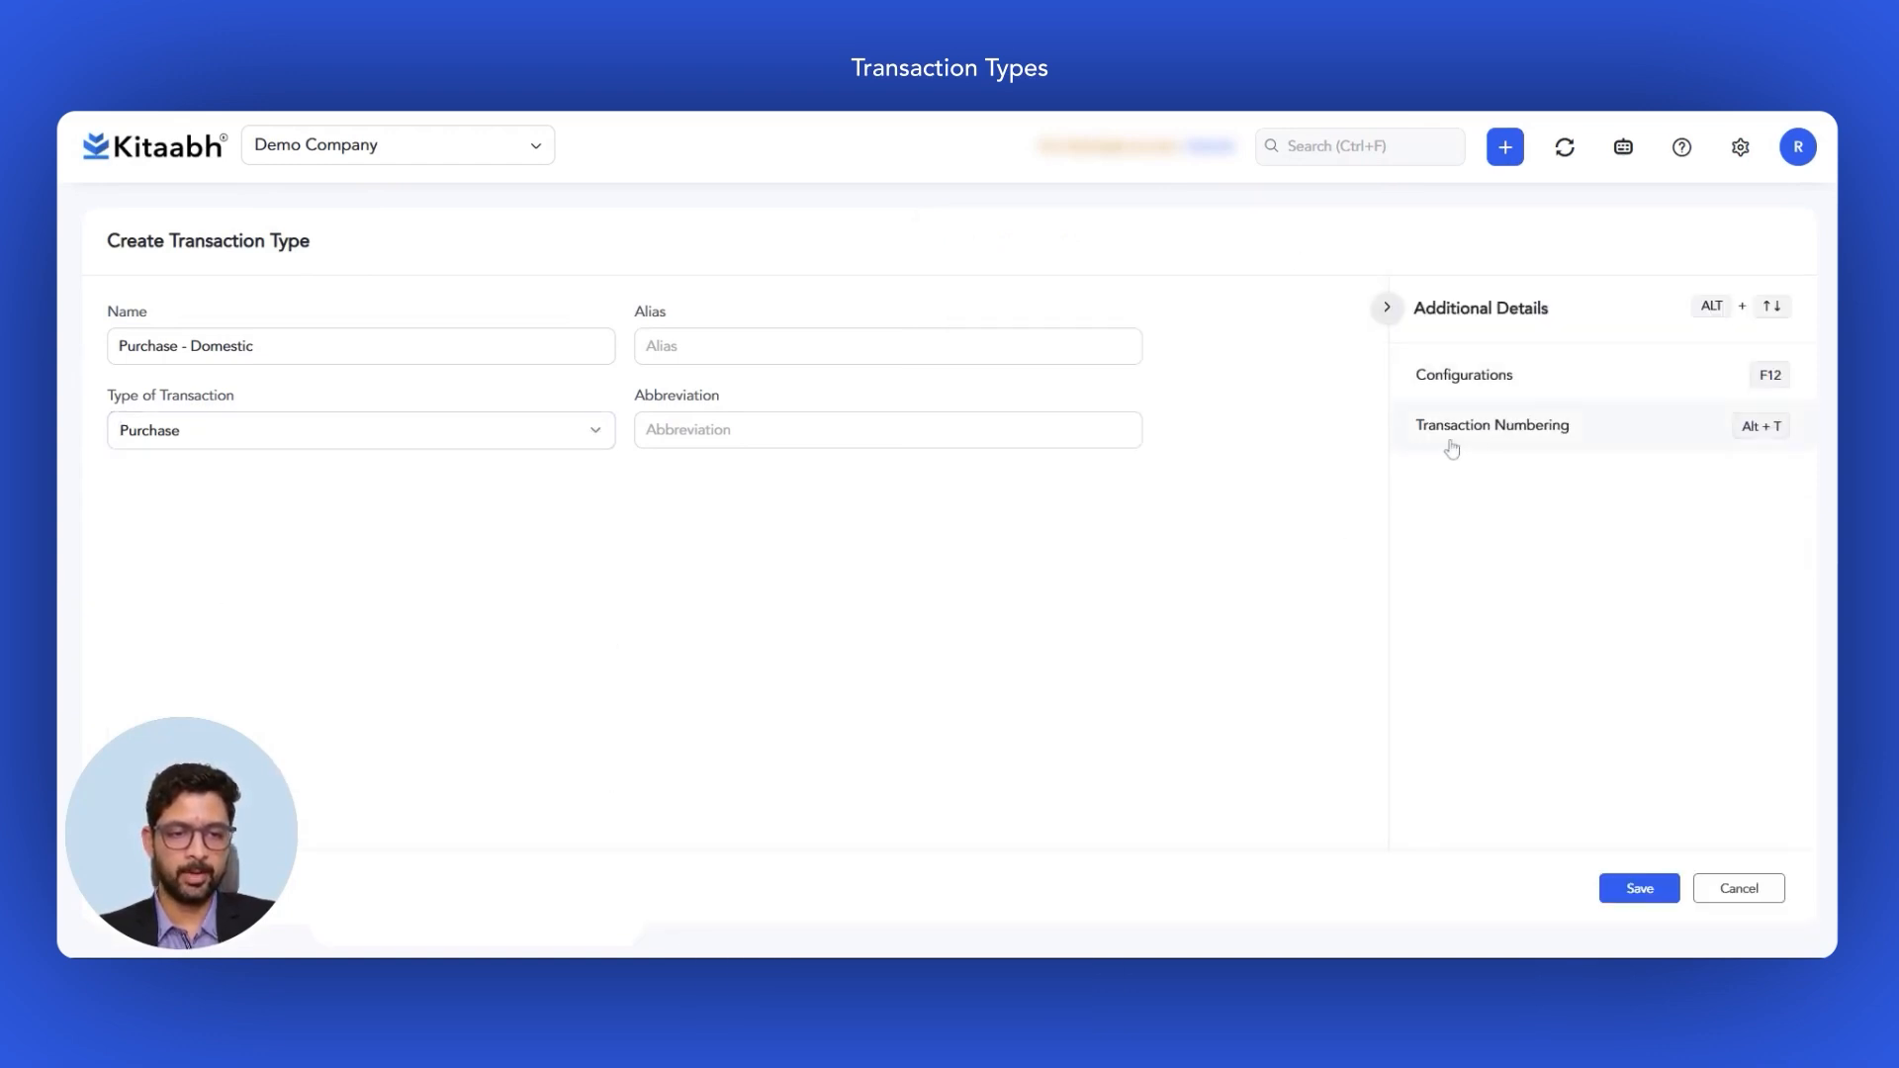
Step: Review the Details, Series and Prefix numbering tabs, then close them unchanged
click(1480, 443)
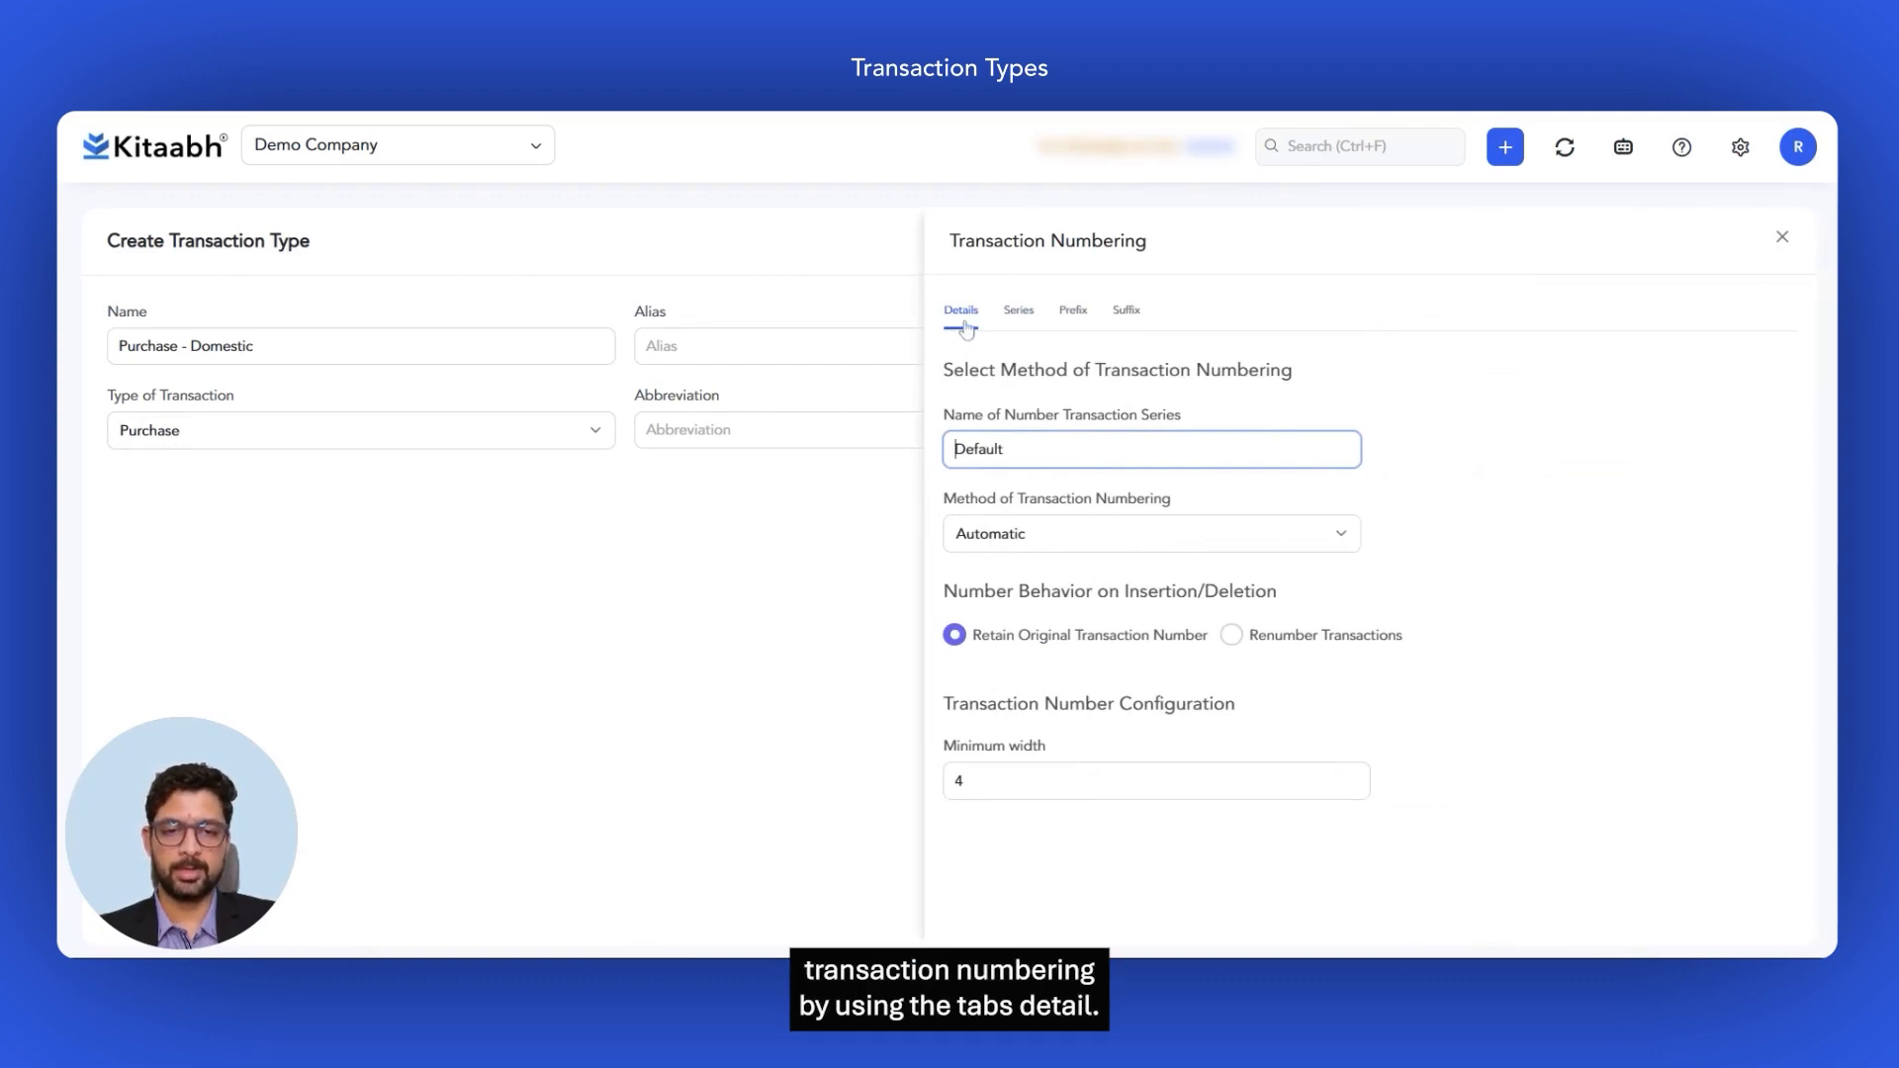
click(1021, 324)
click(1074, 321)
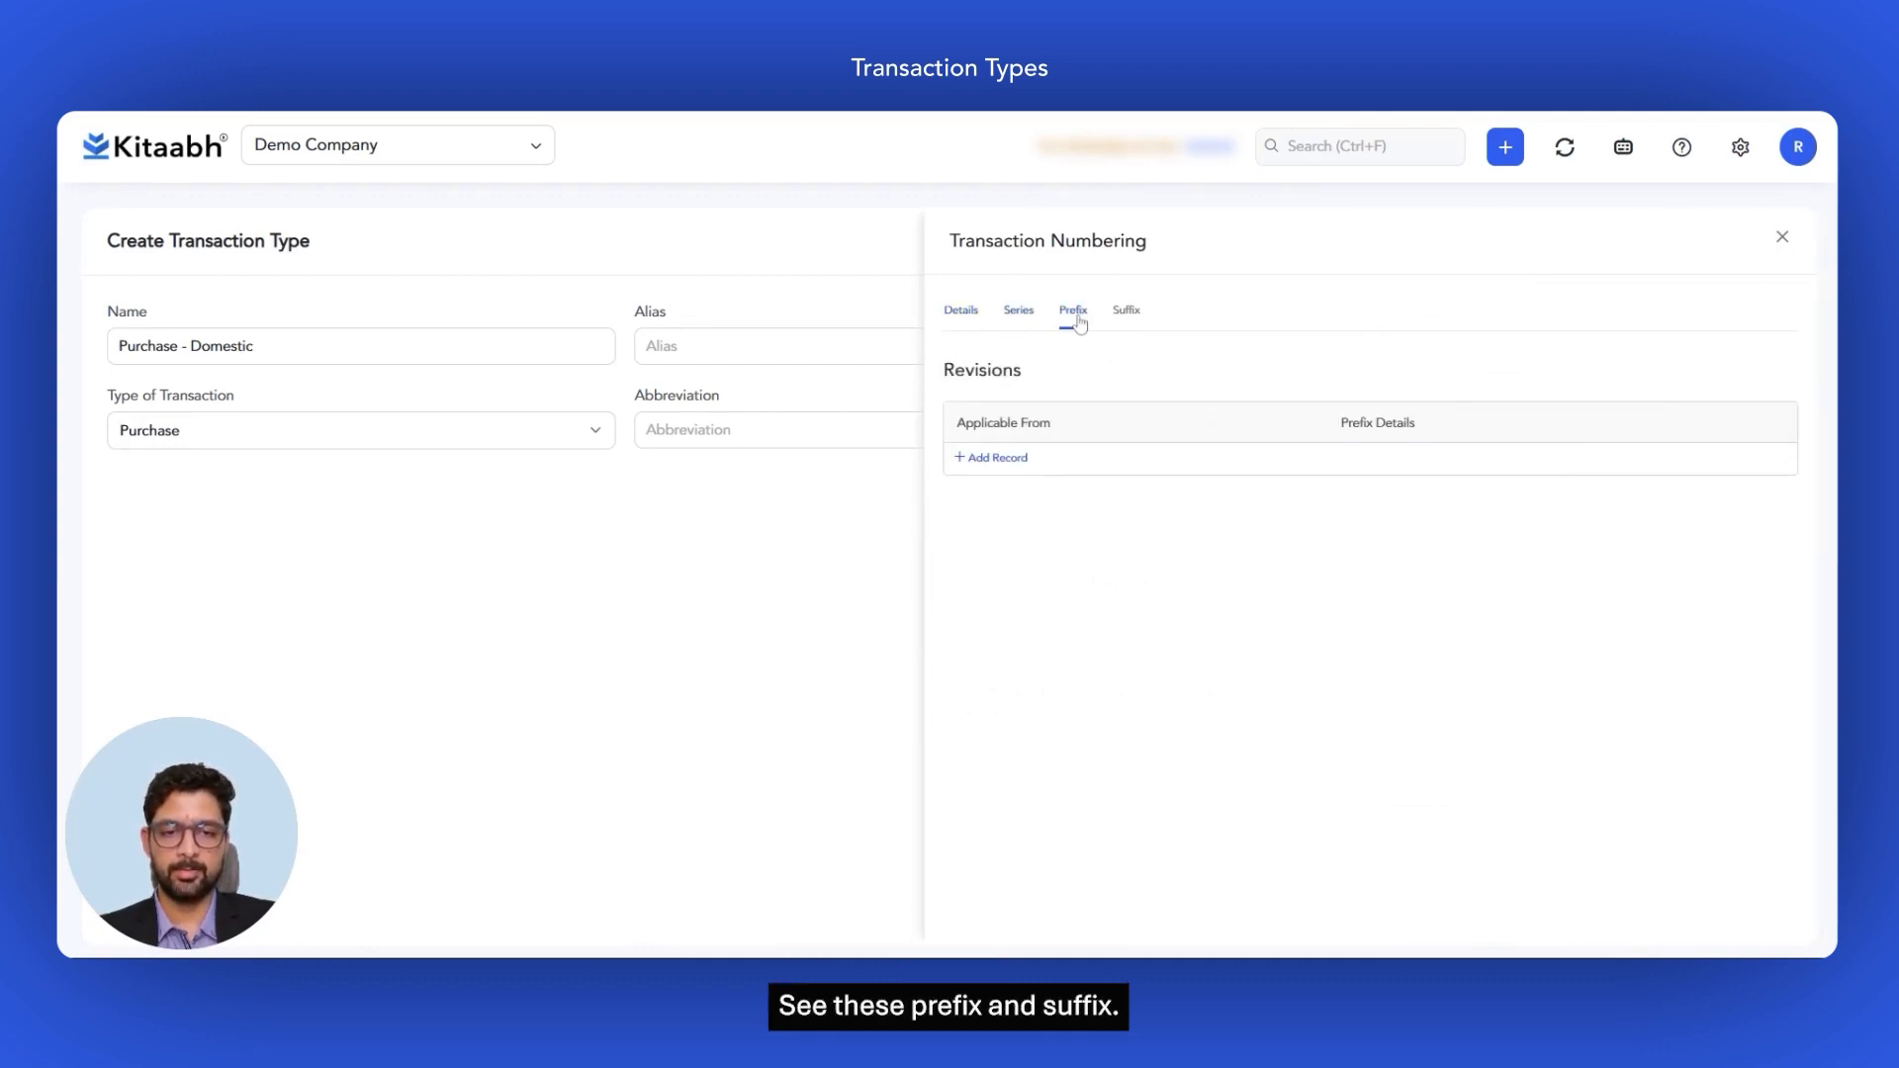
click(964, 322)
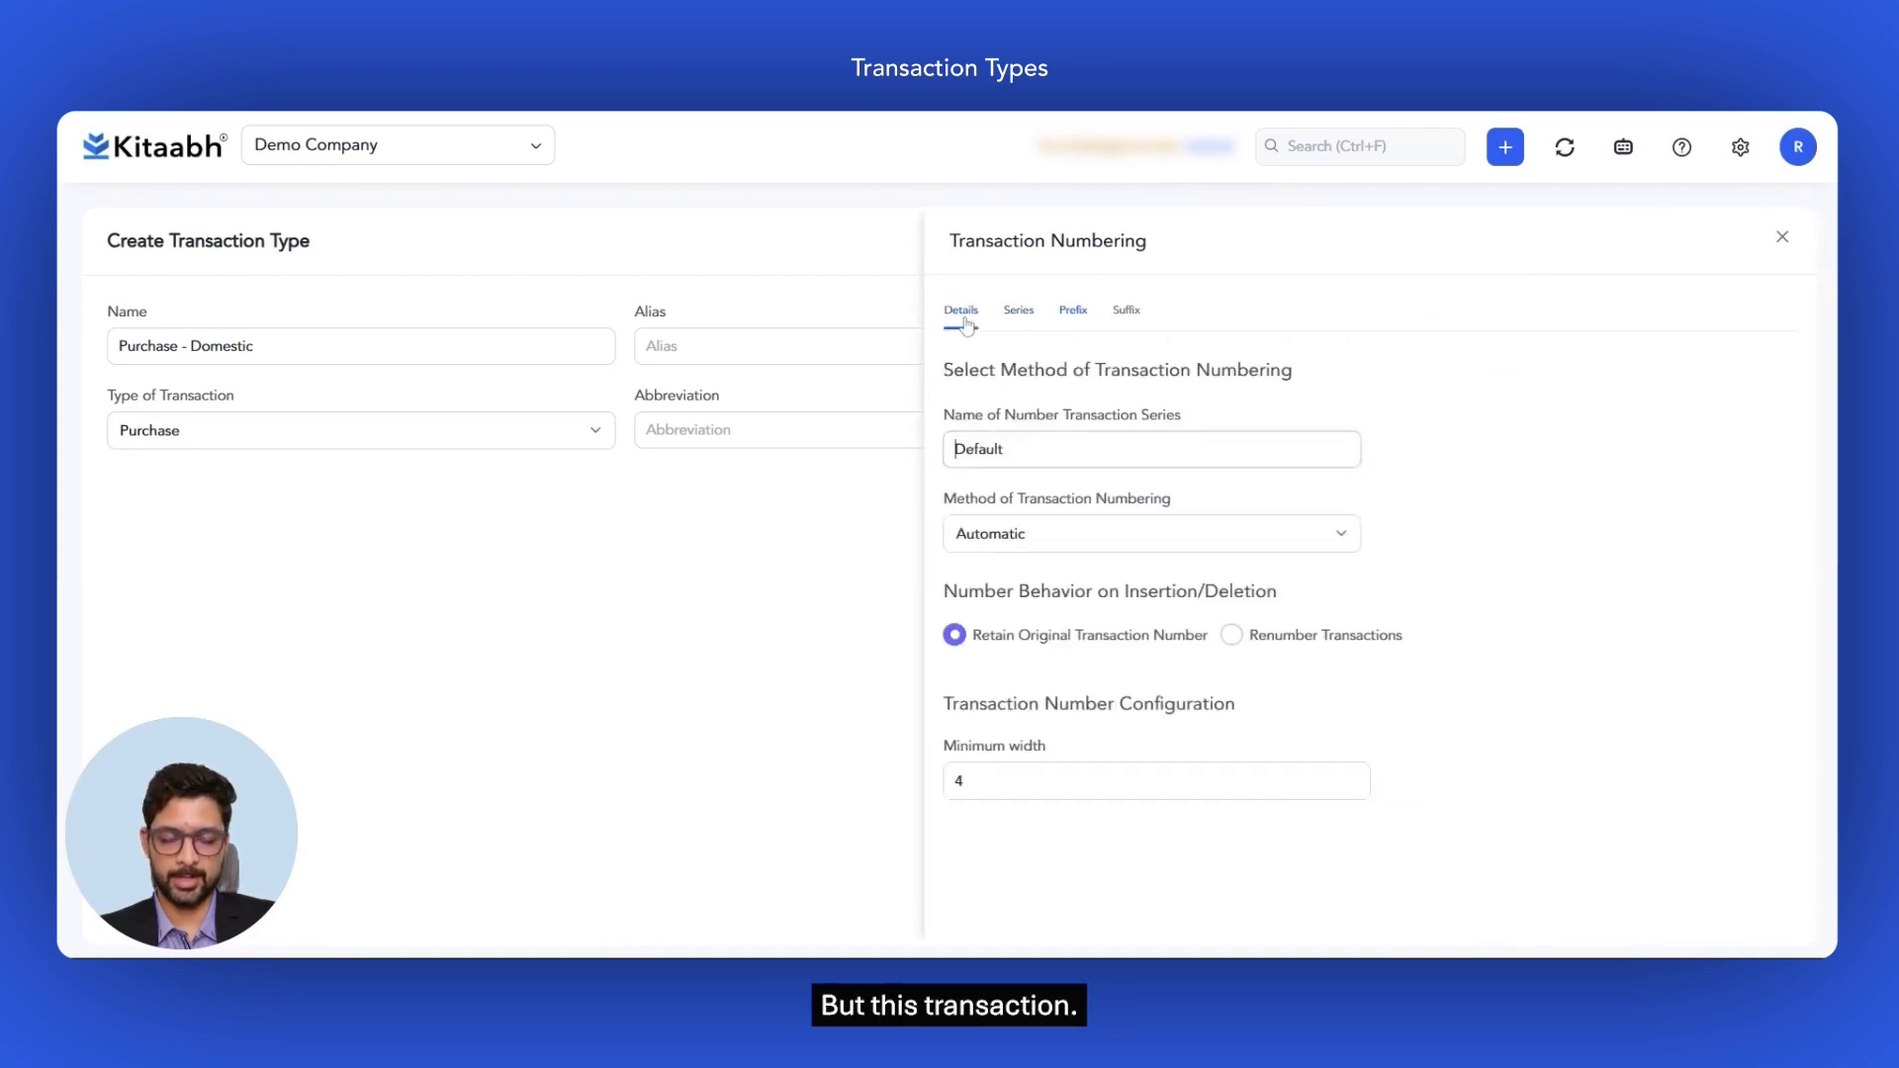
key(Escape)
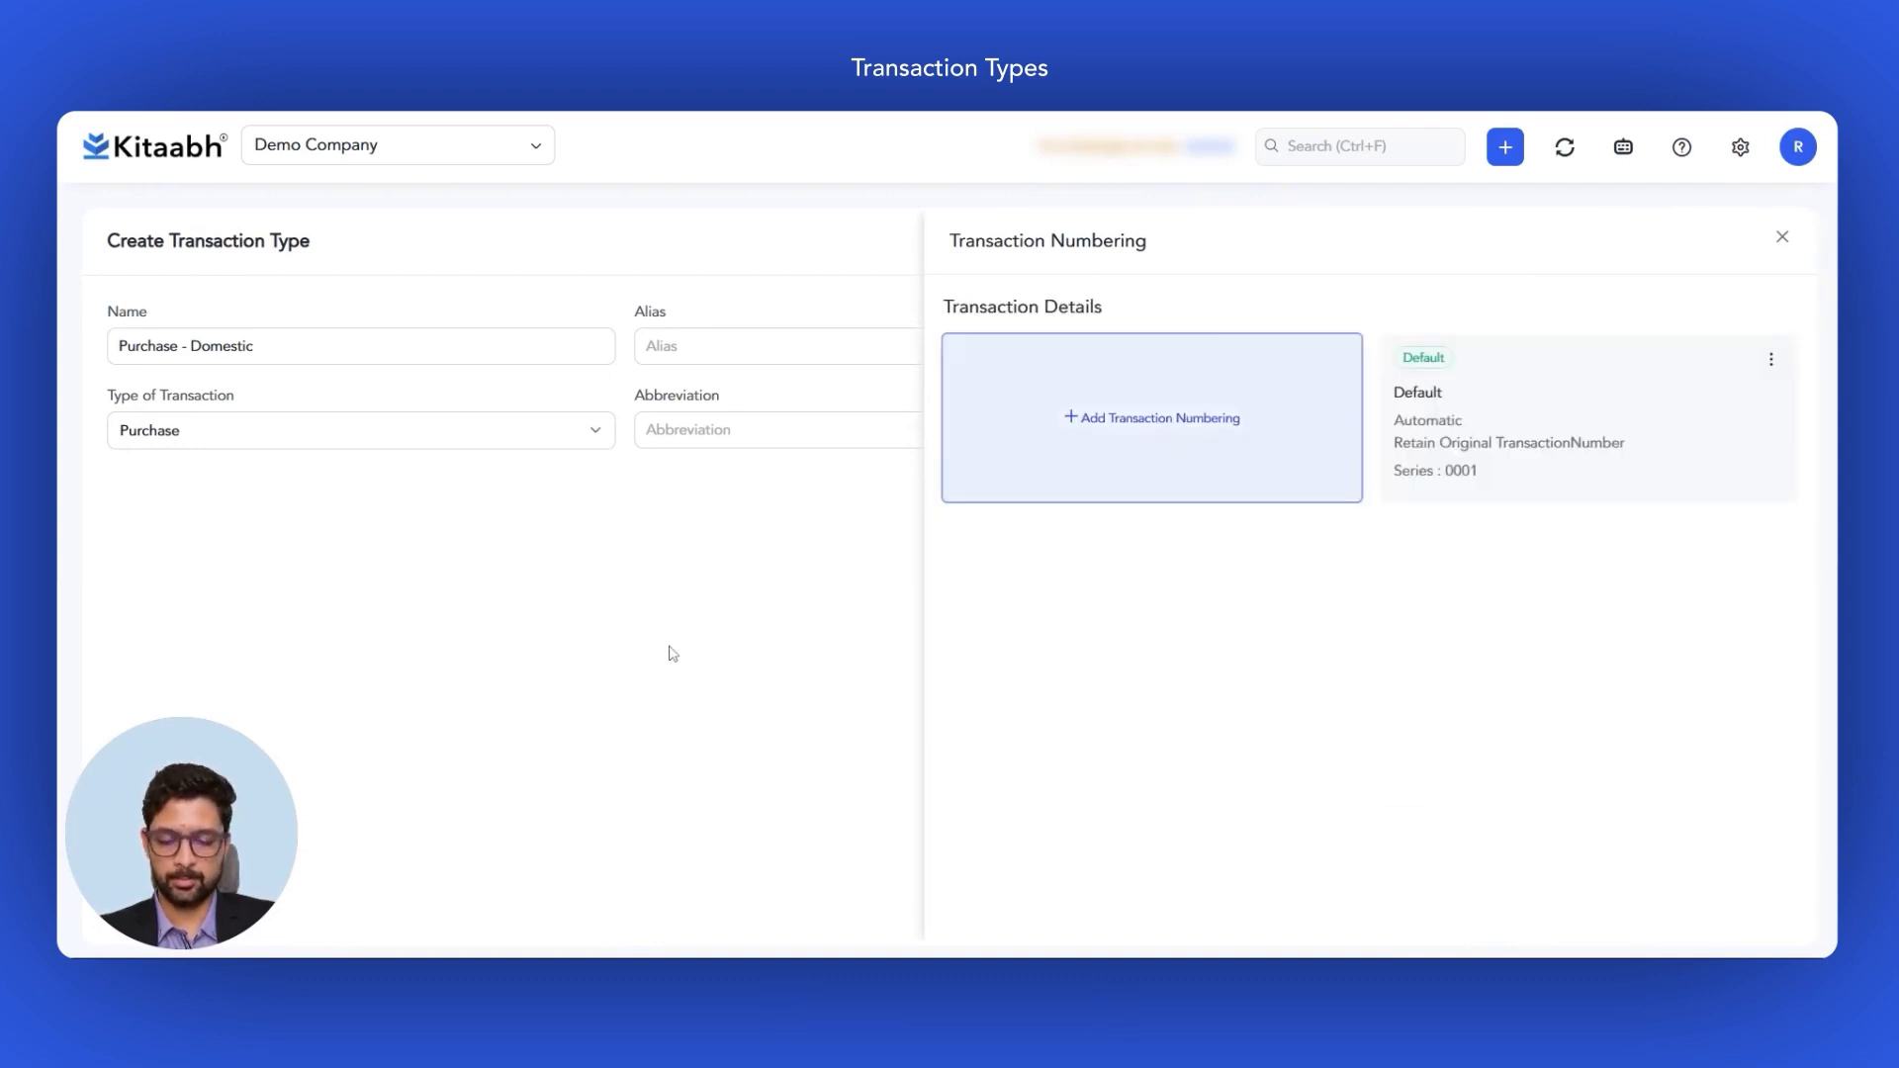
key(Escape)
click(459, 878)
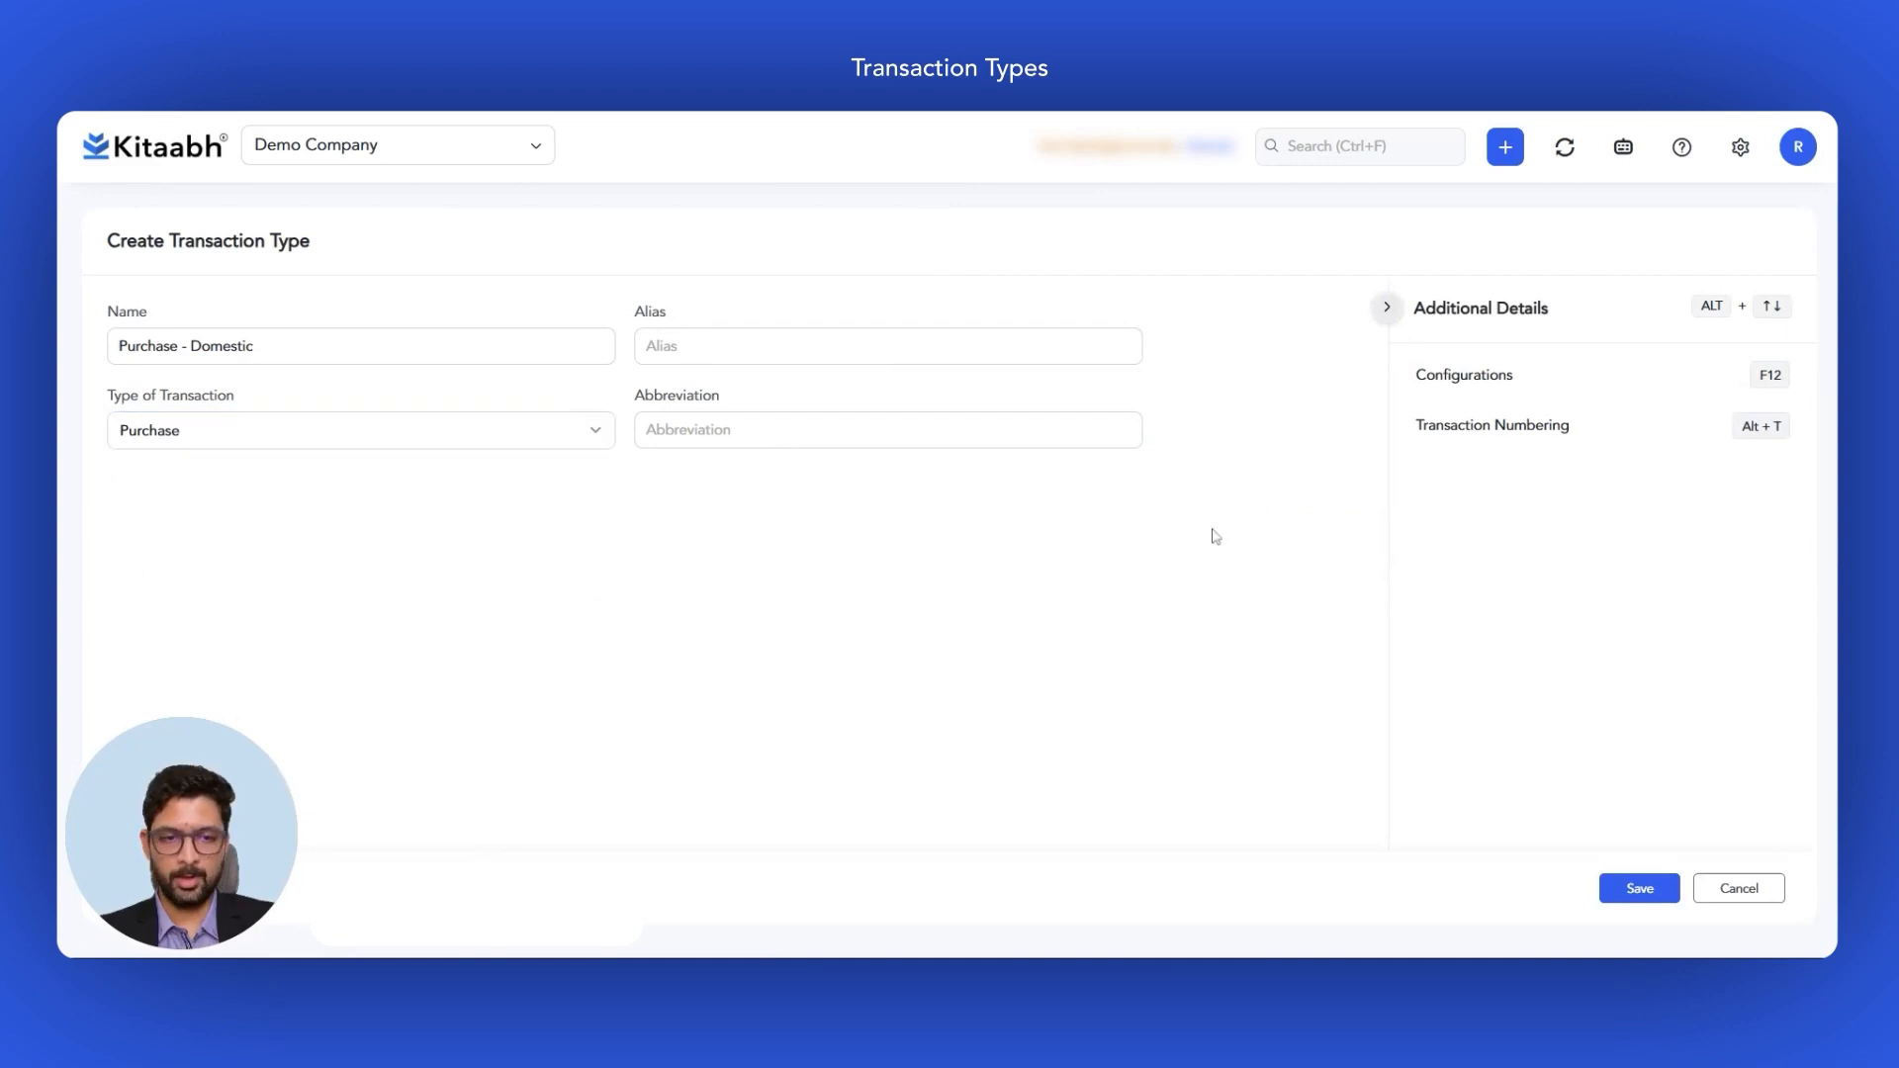
Step: Keep Automatic as the numbering method for the default series
click(1555, 427)
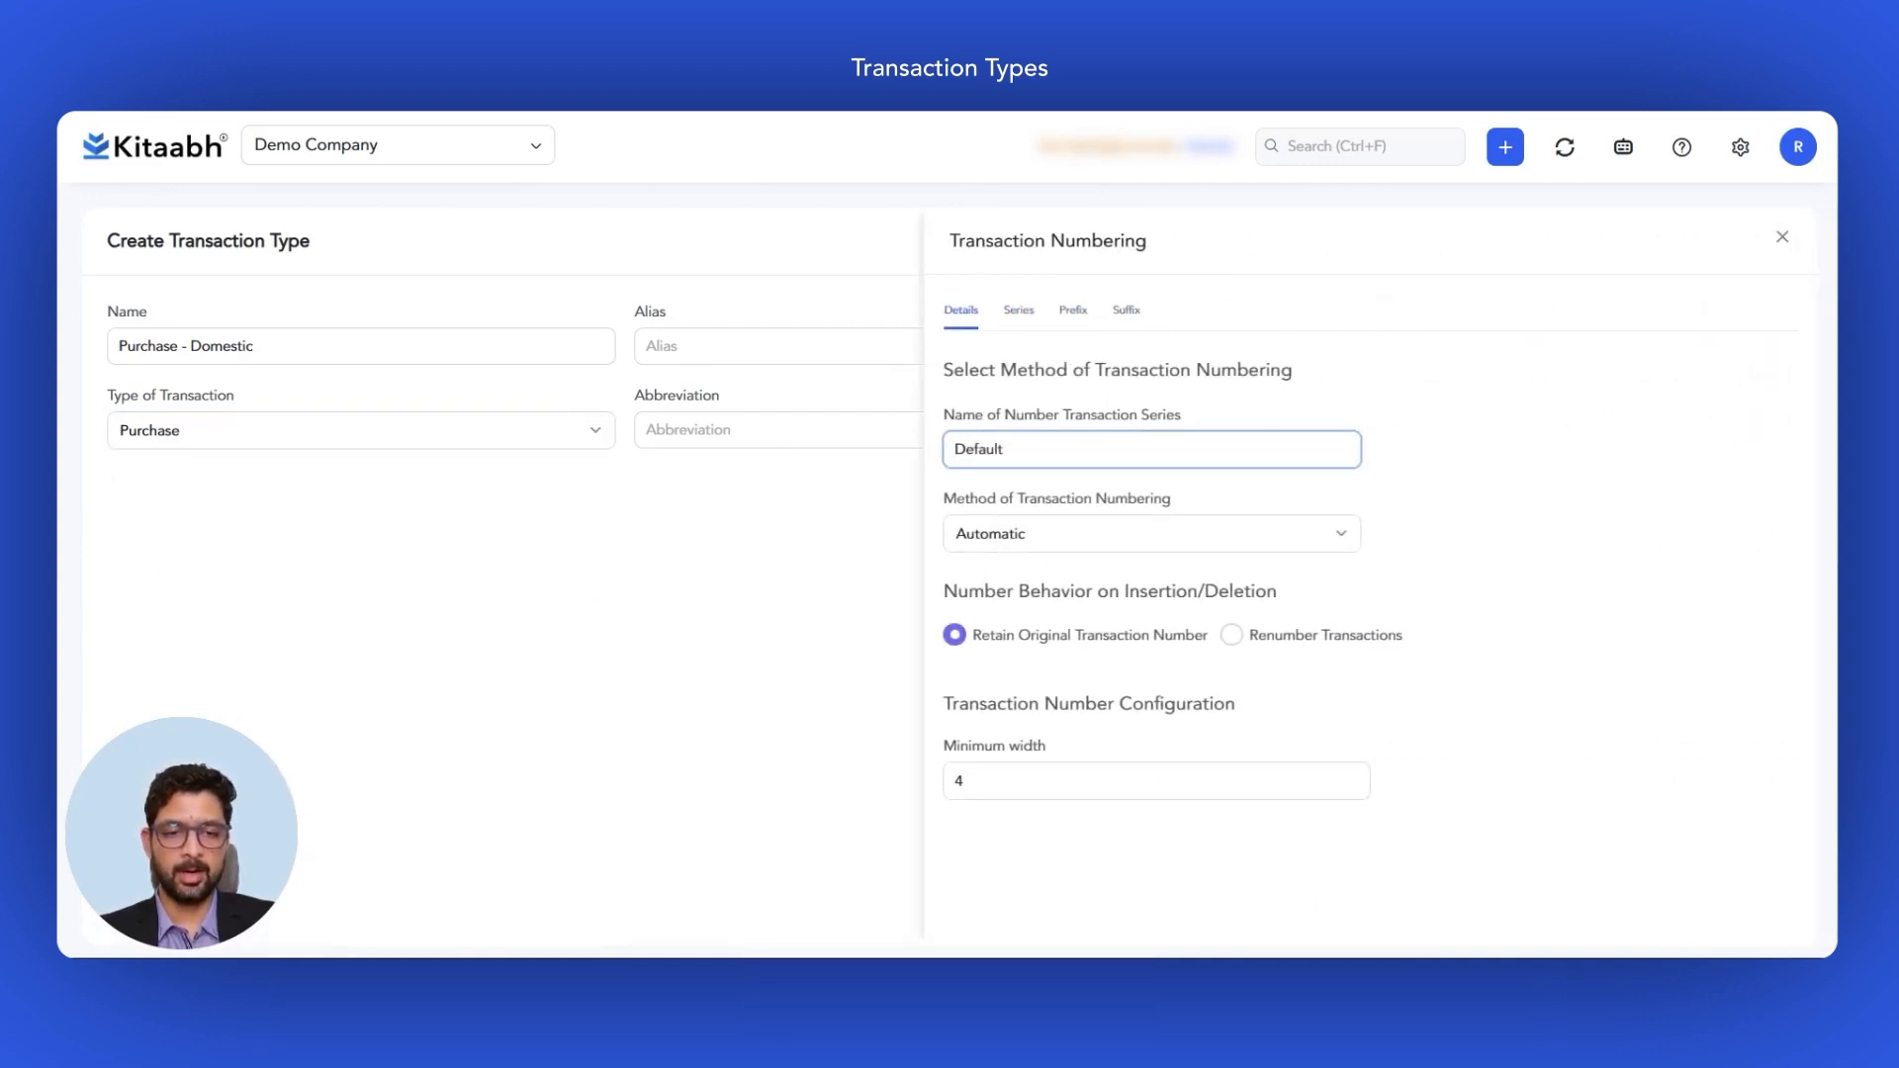
click(1339, 534)
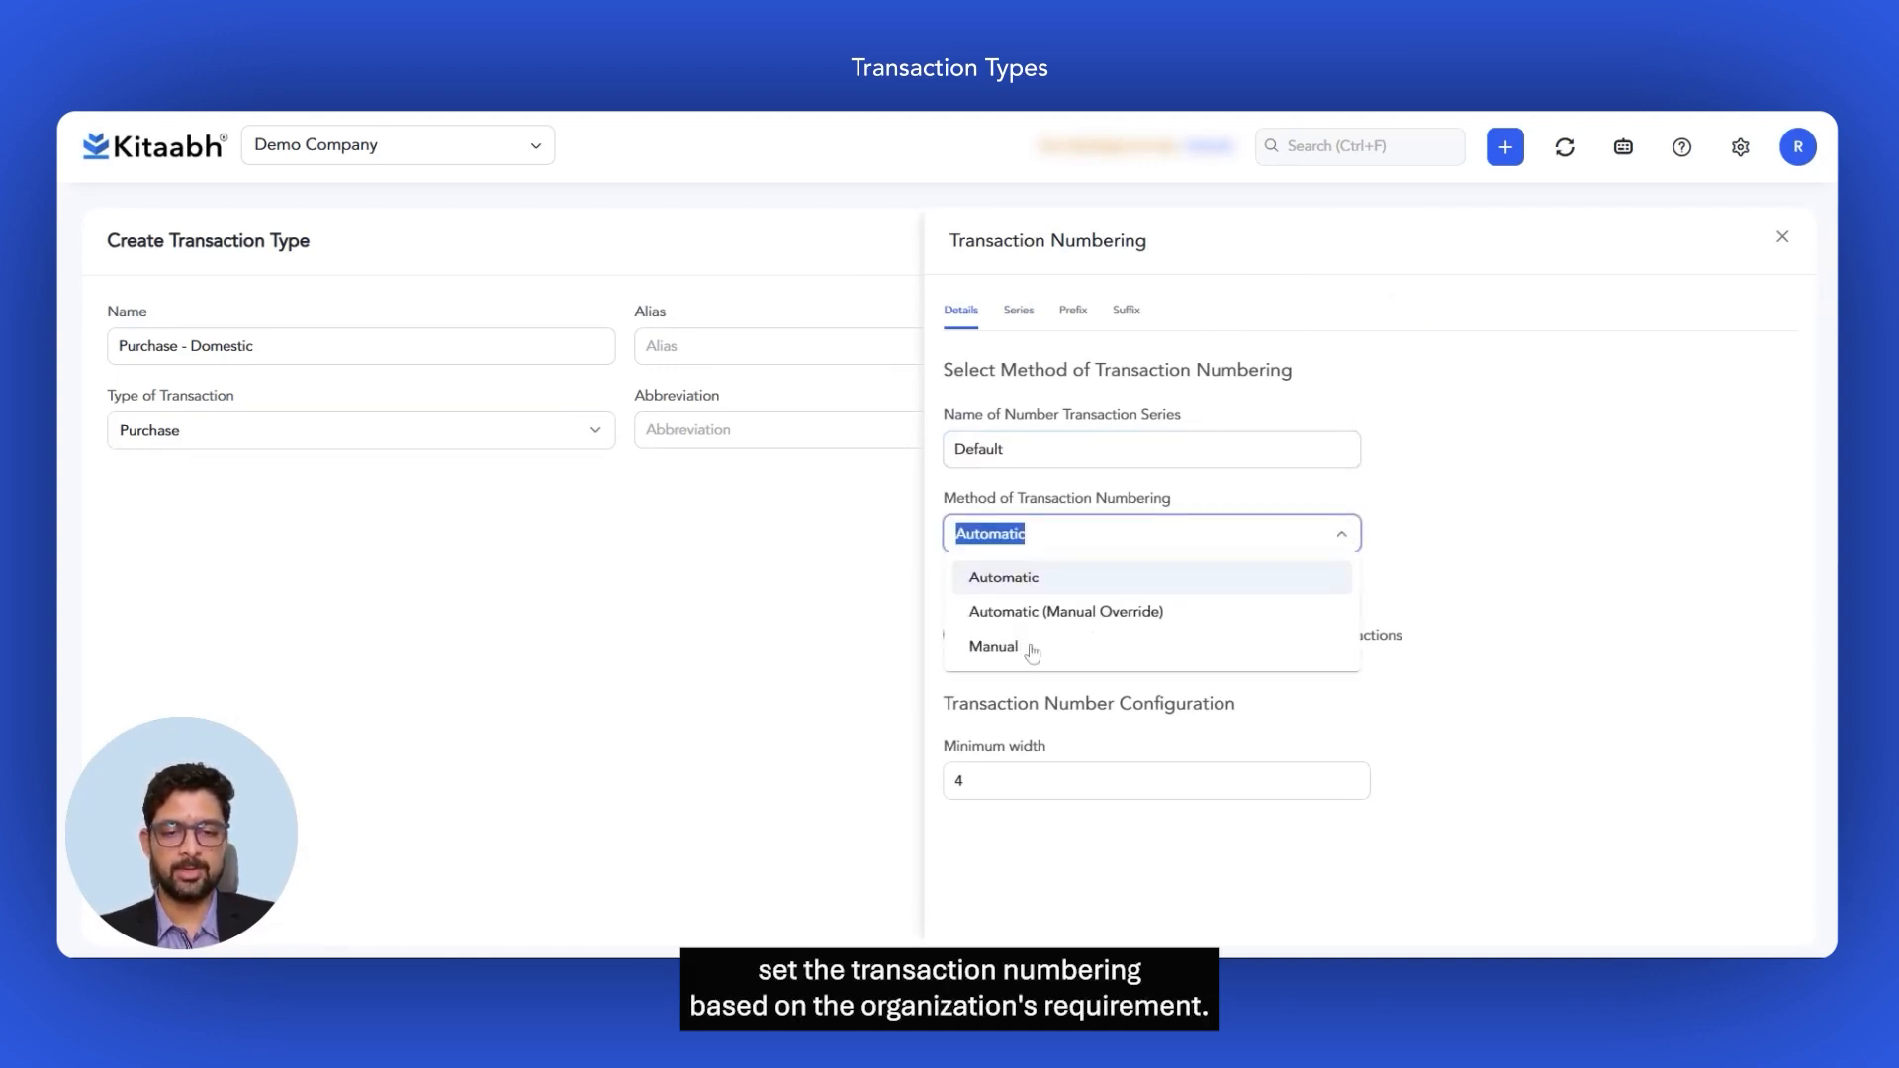
click(1441, 505)
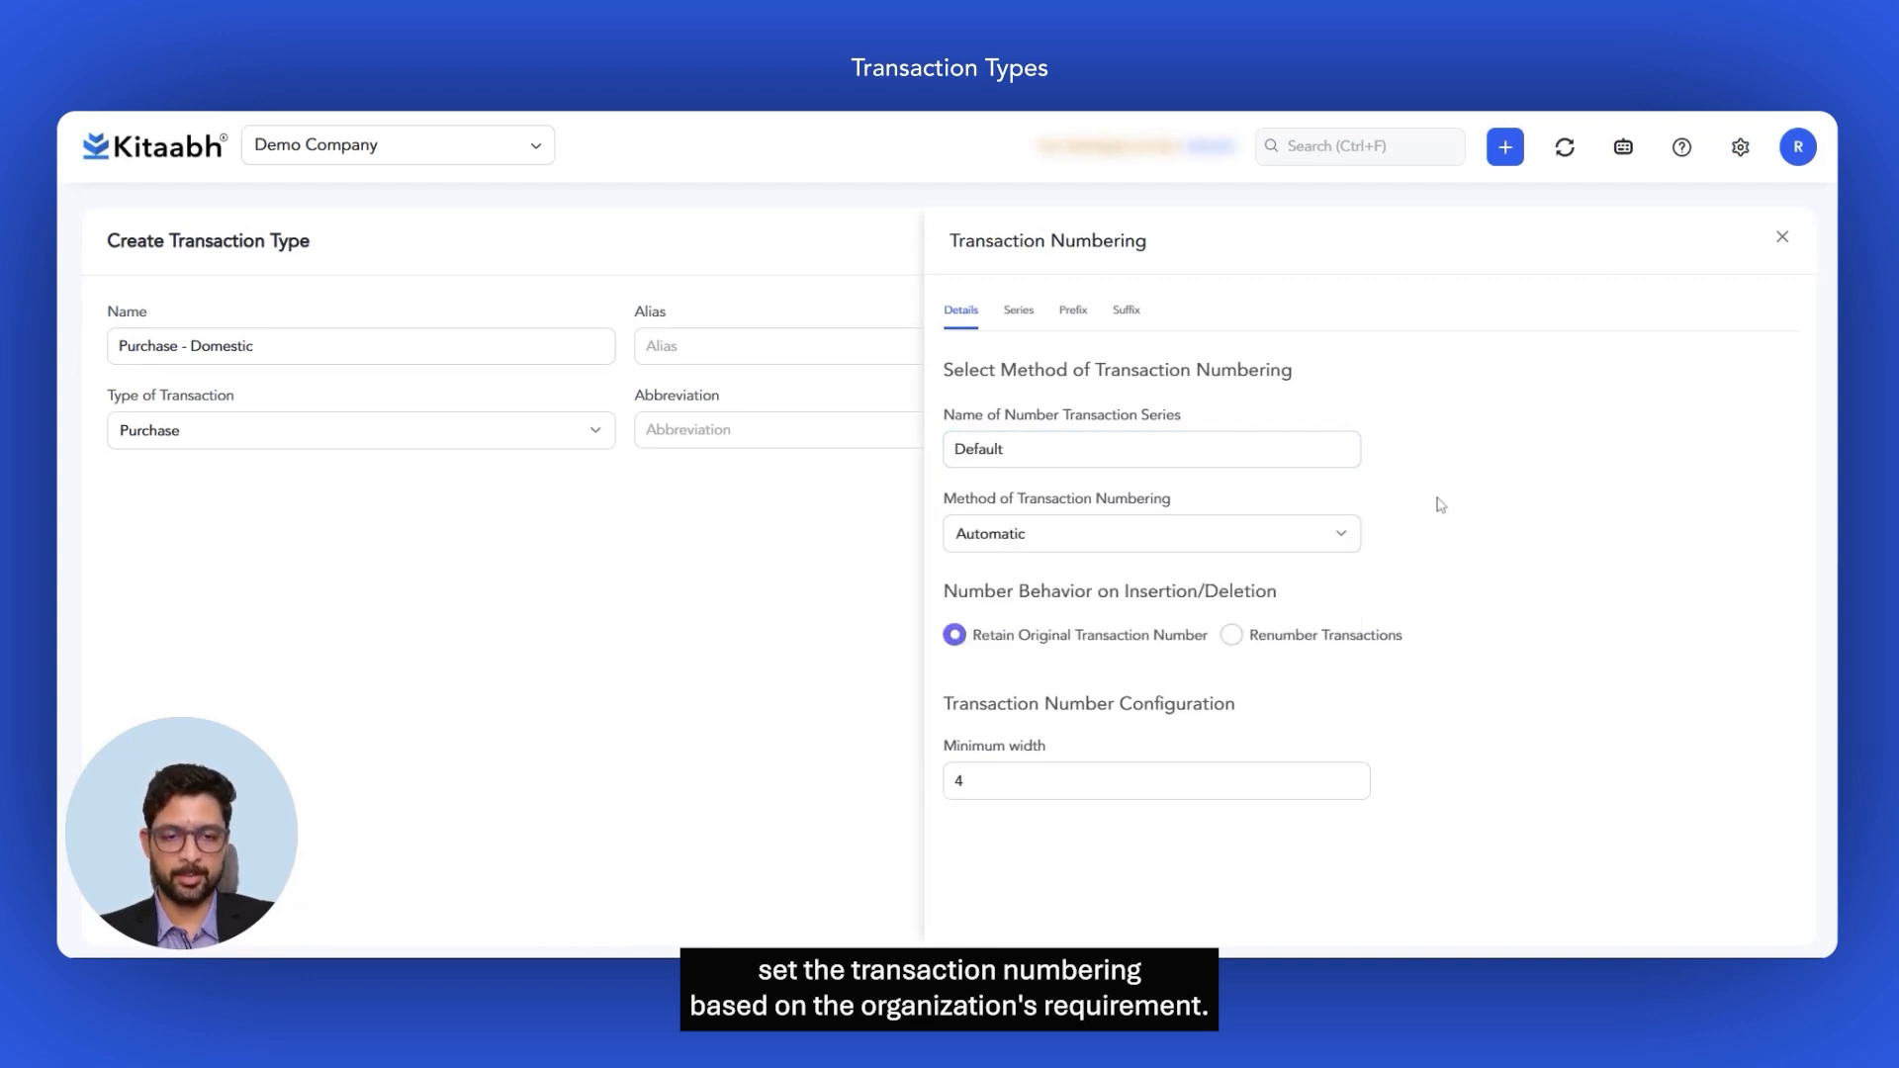
click(1338, 543)
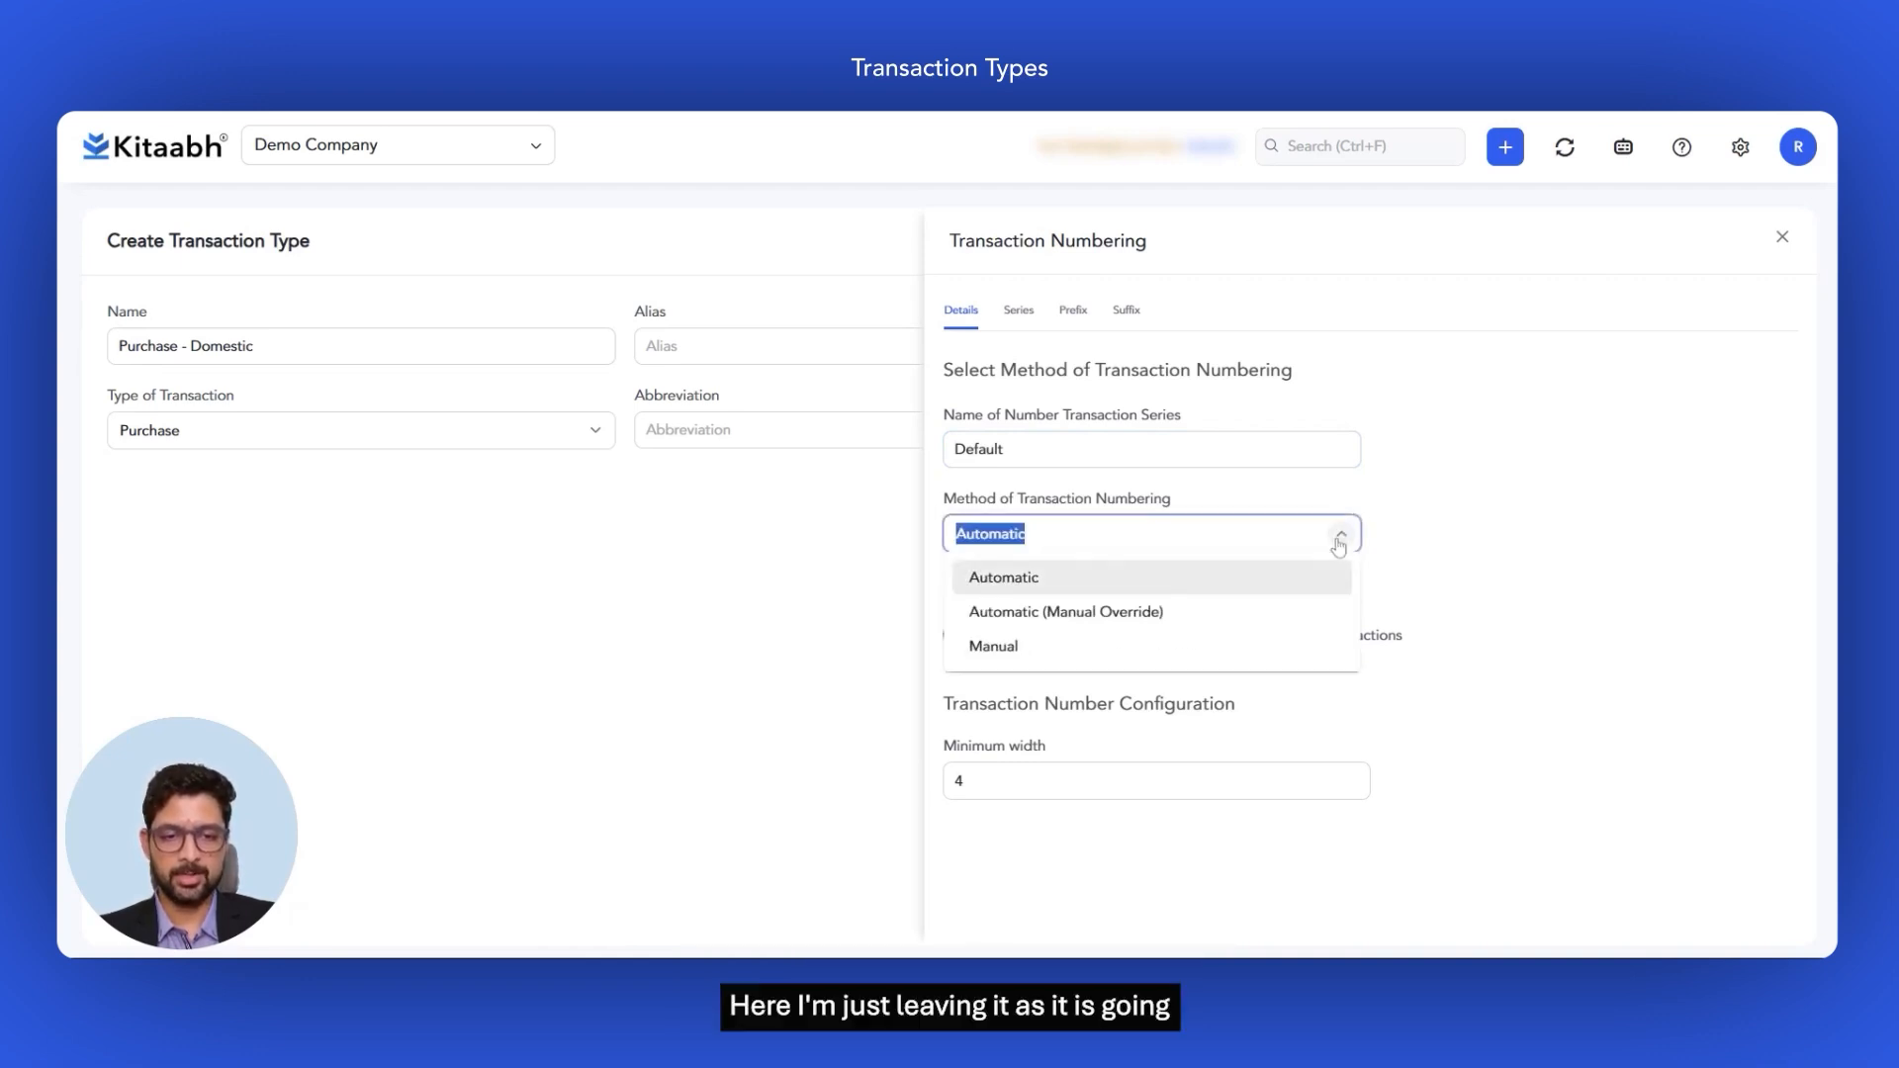
click(1474, 581)
Step: Check the series, prefix and suffix settings unchanged and save Purchase - Domestic
click(1019, 312)
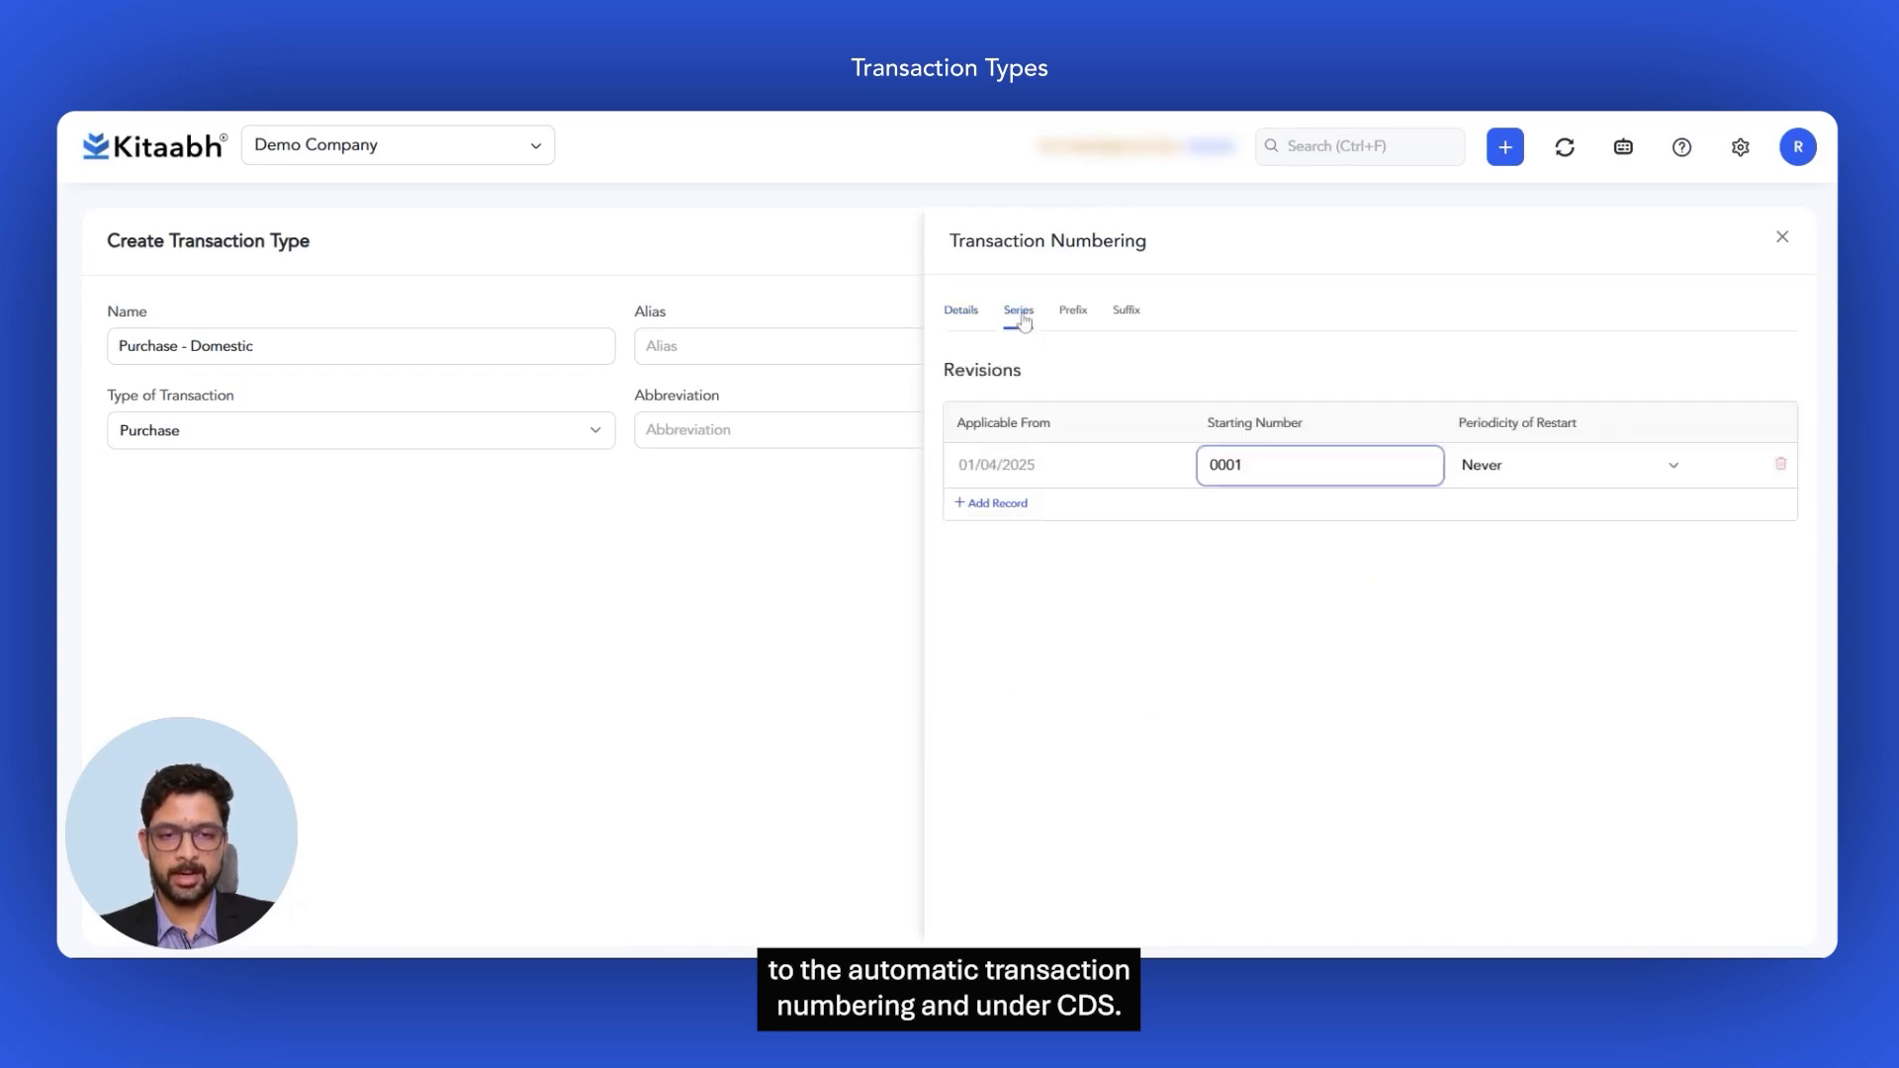
click(960, 315)
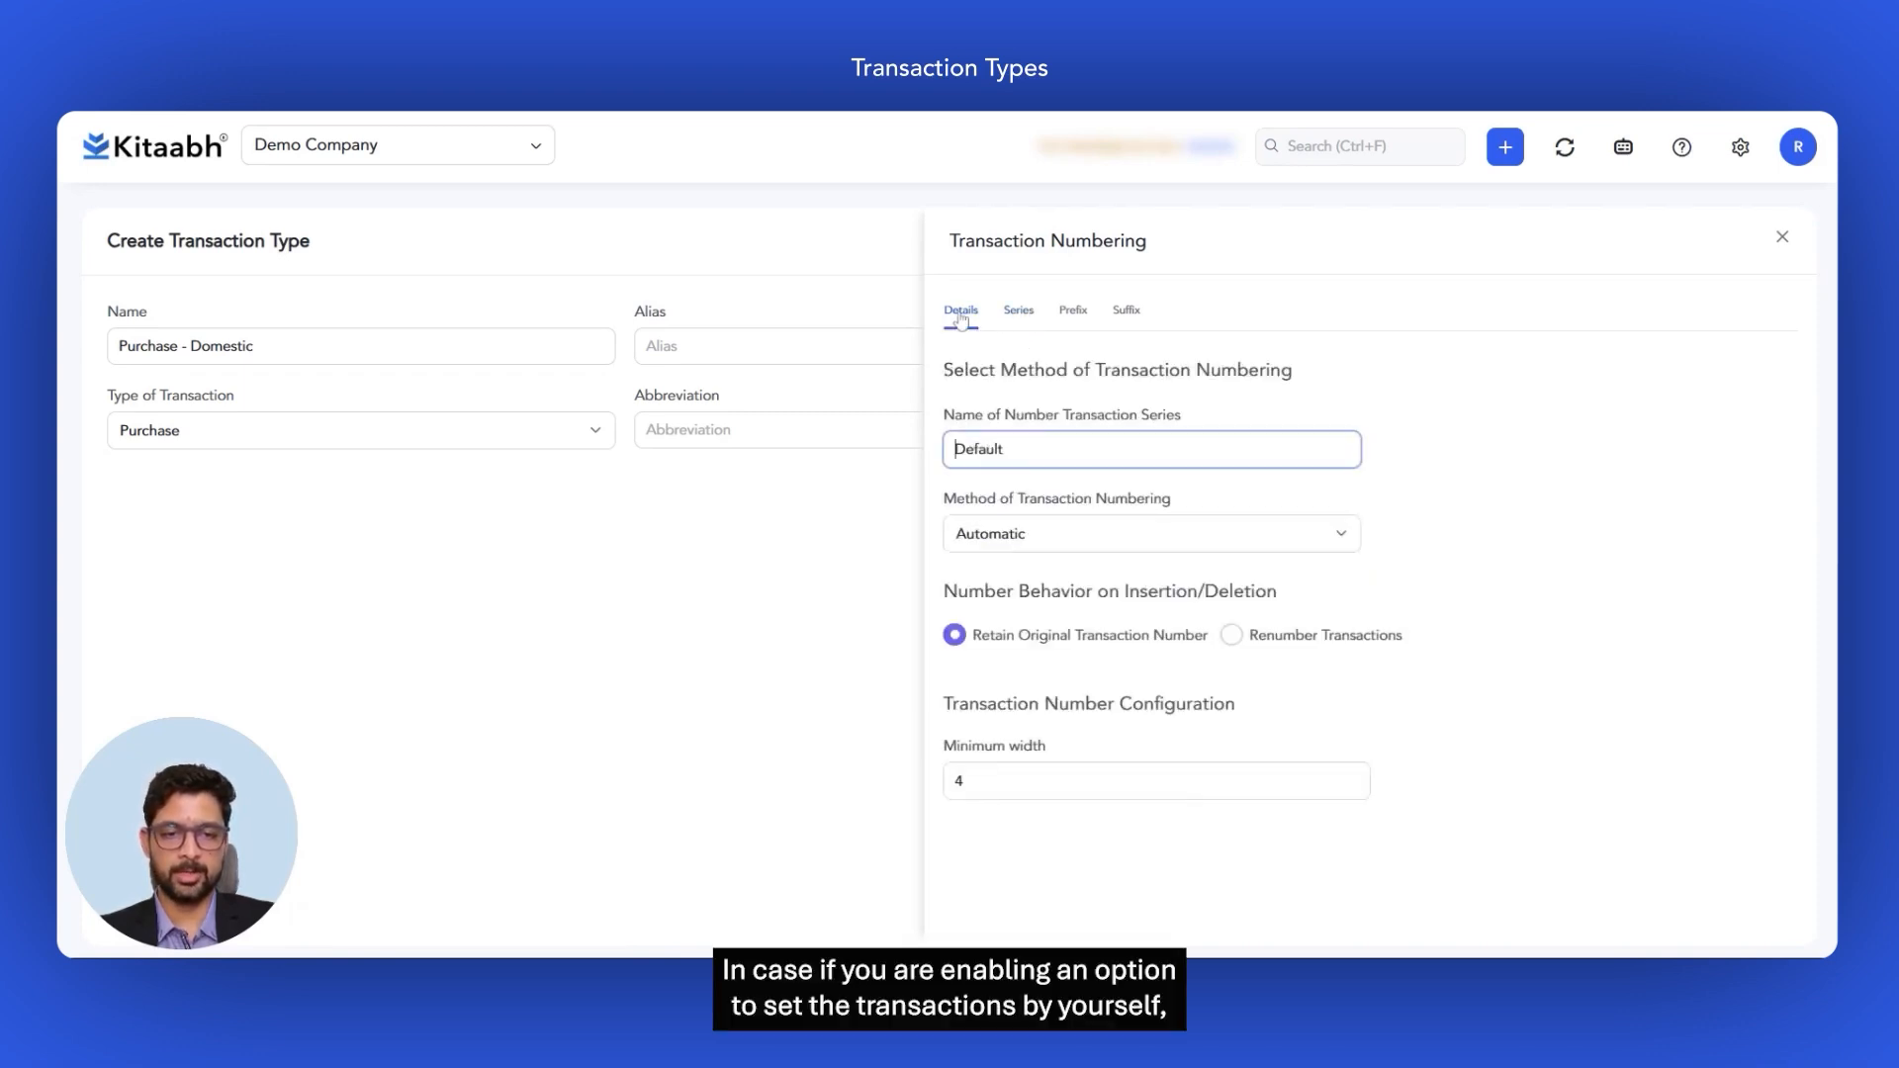
click(1020, 315)
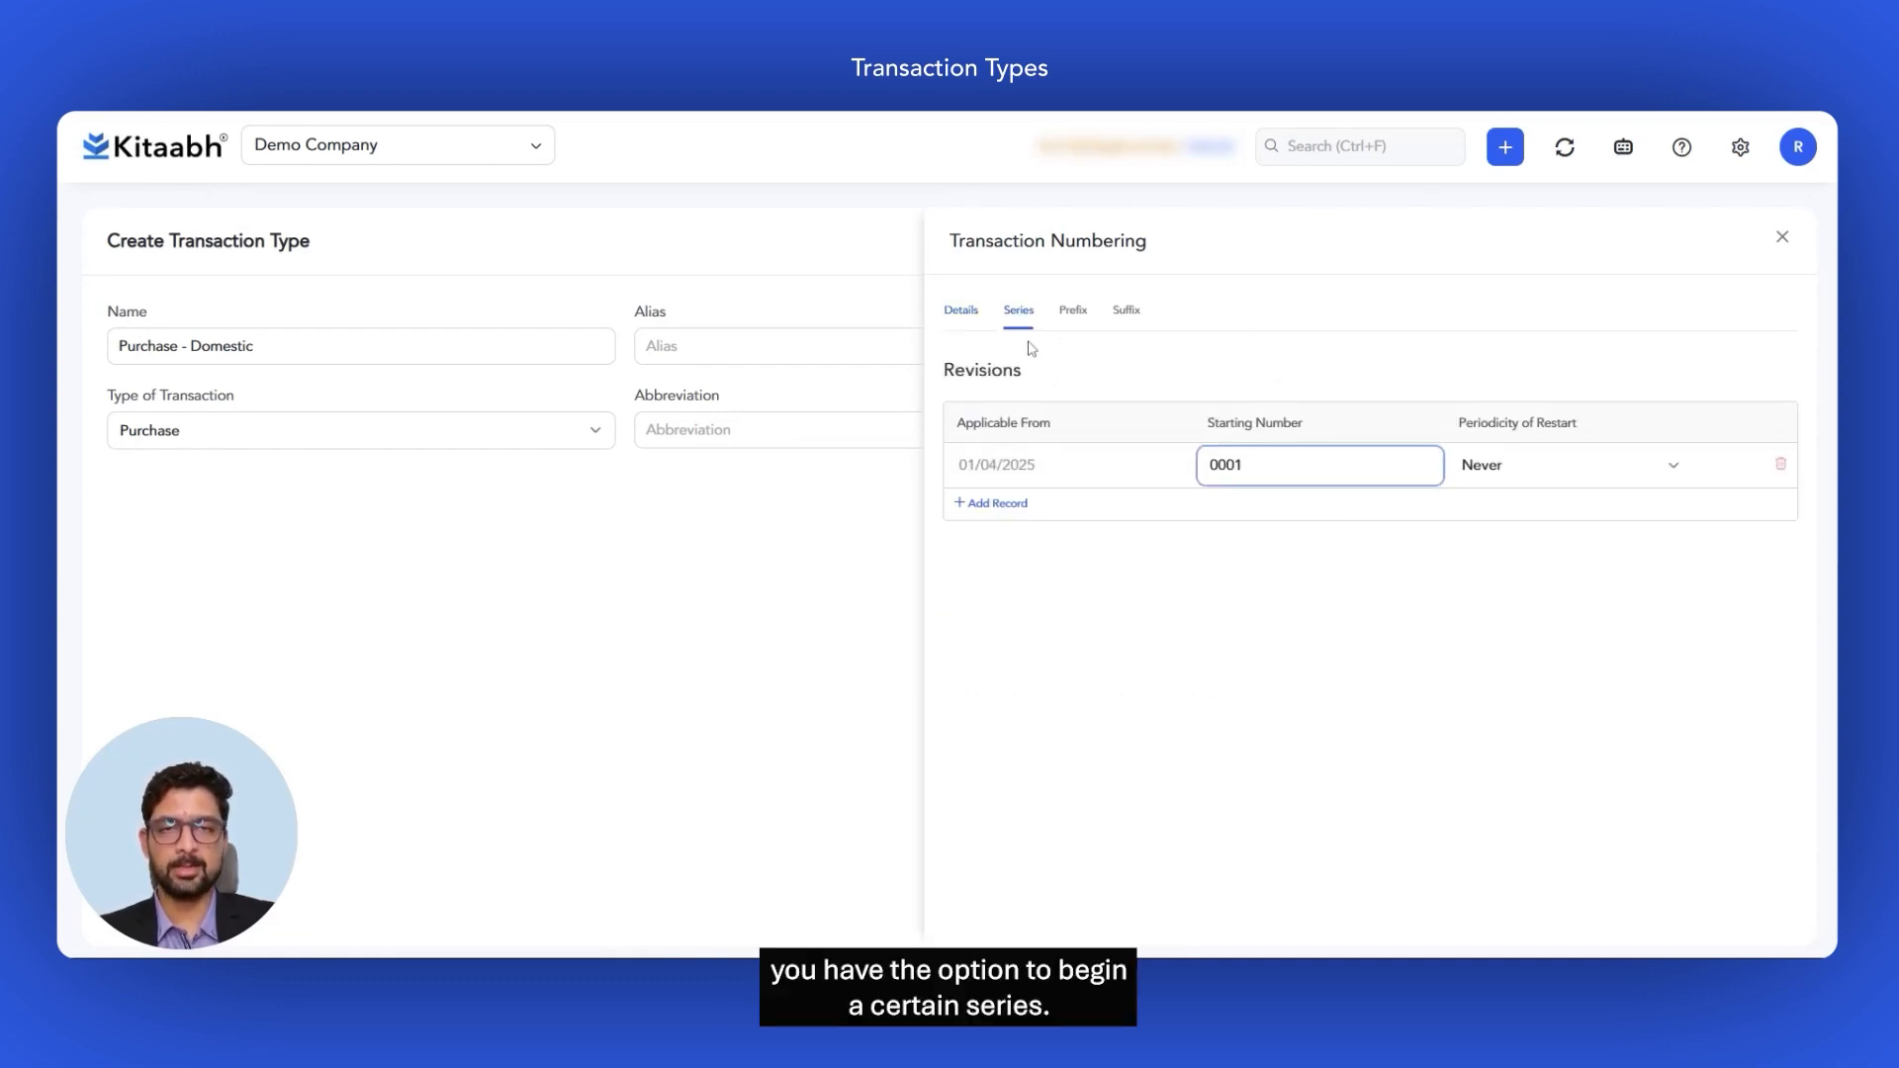
click(1075, 316)
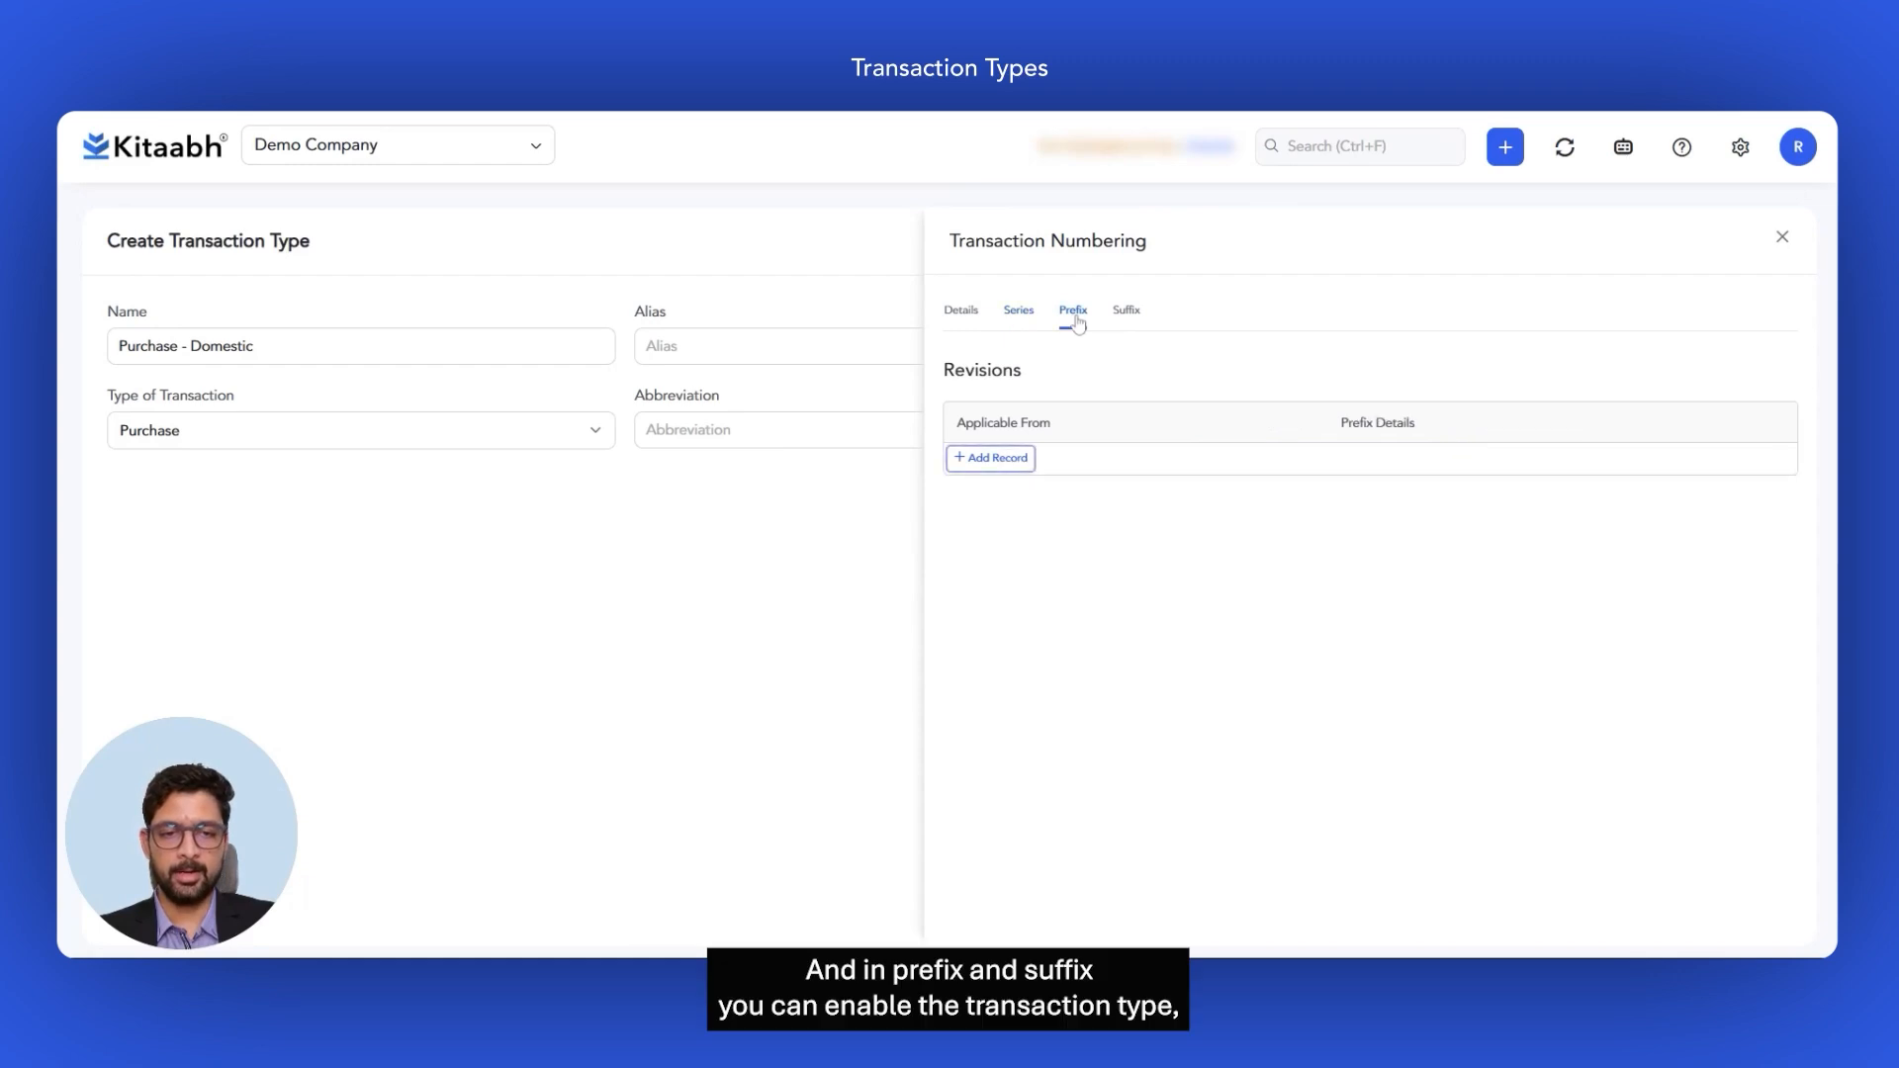
click(1132, 319)
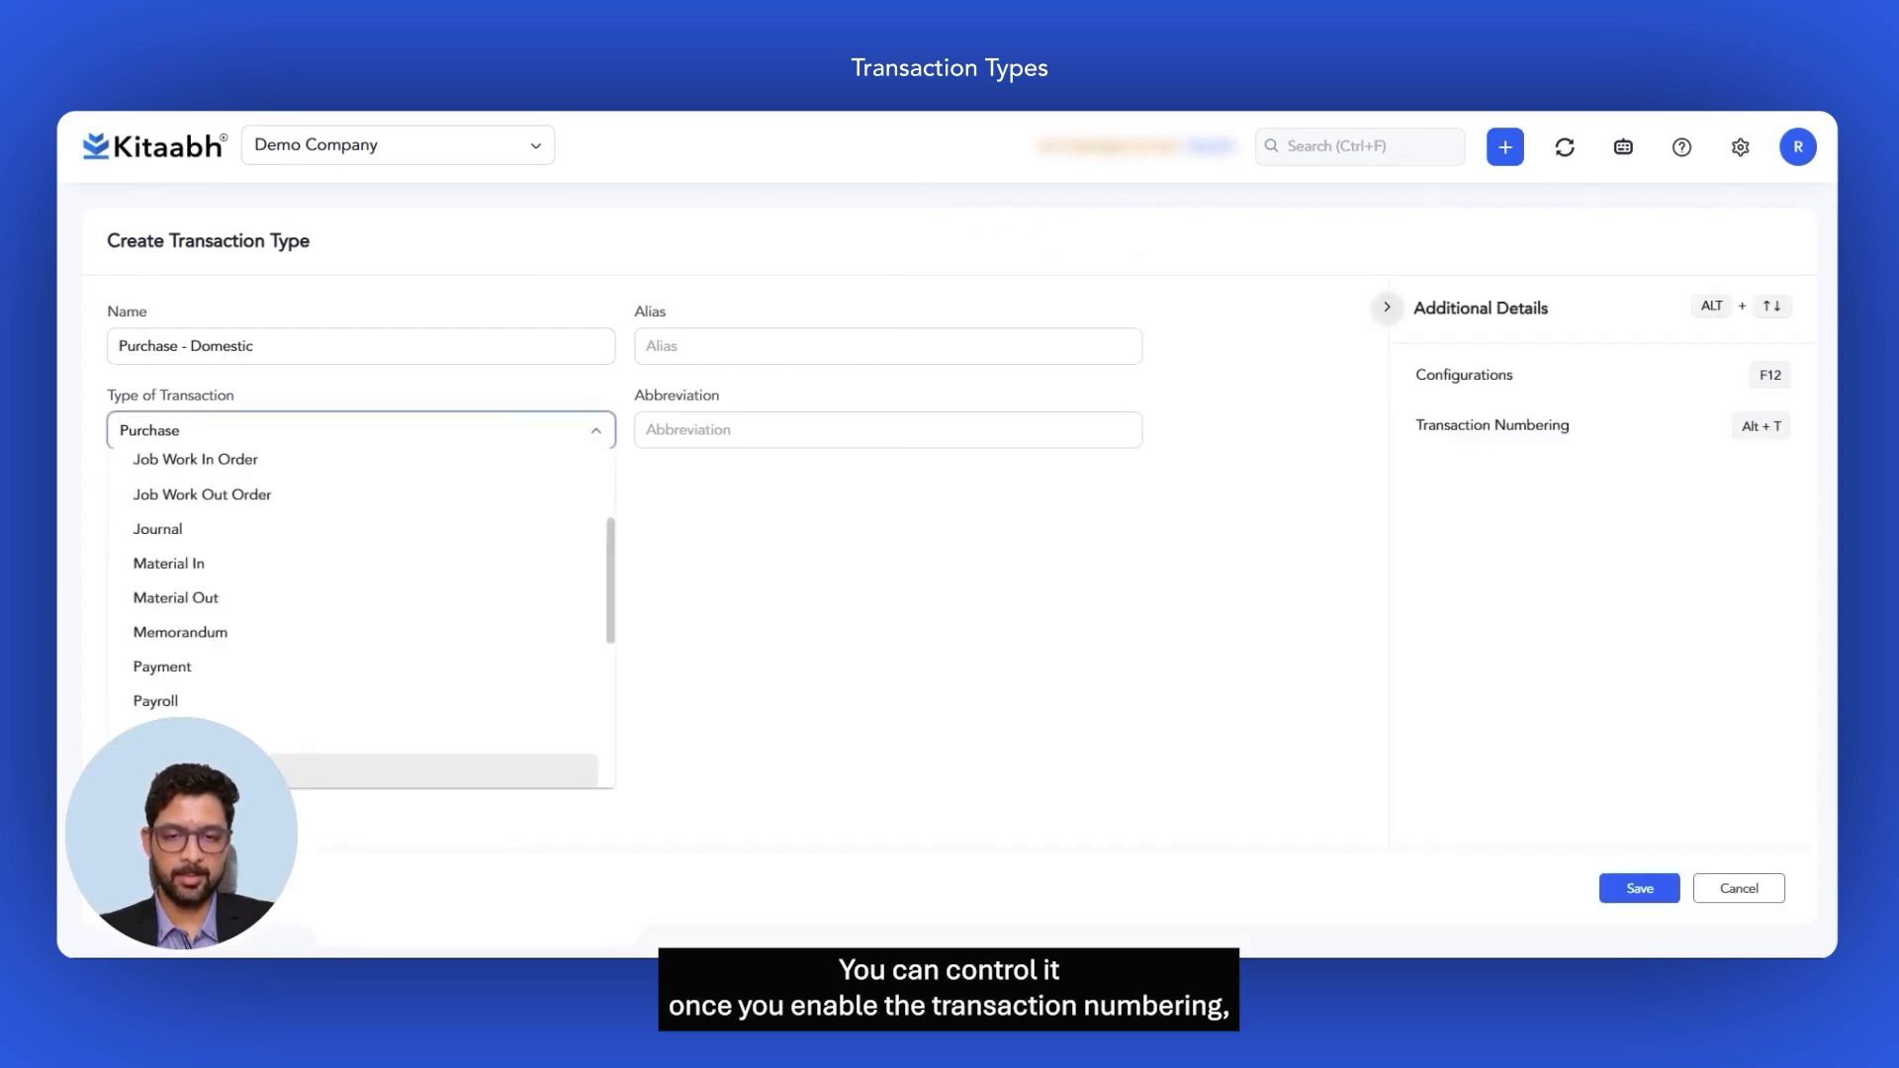
click(1011, 583)
click(1638, 893)
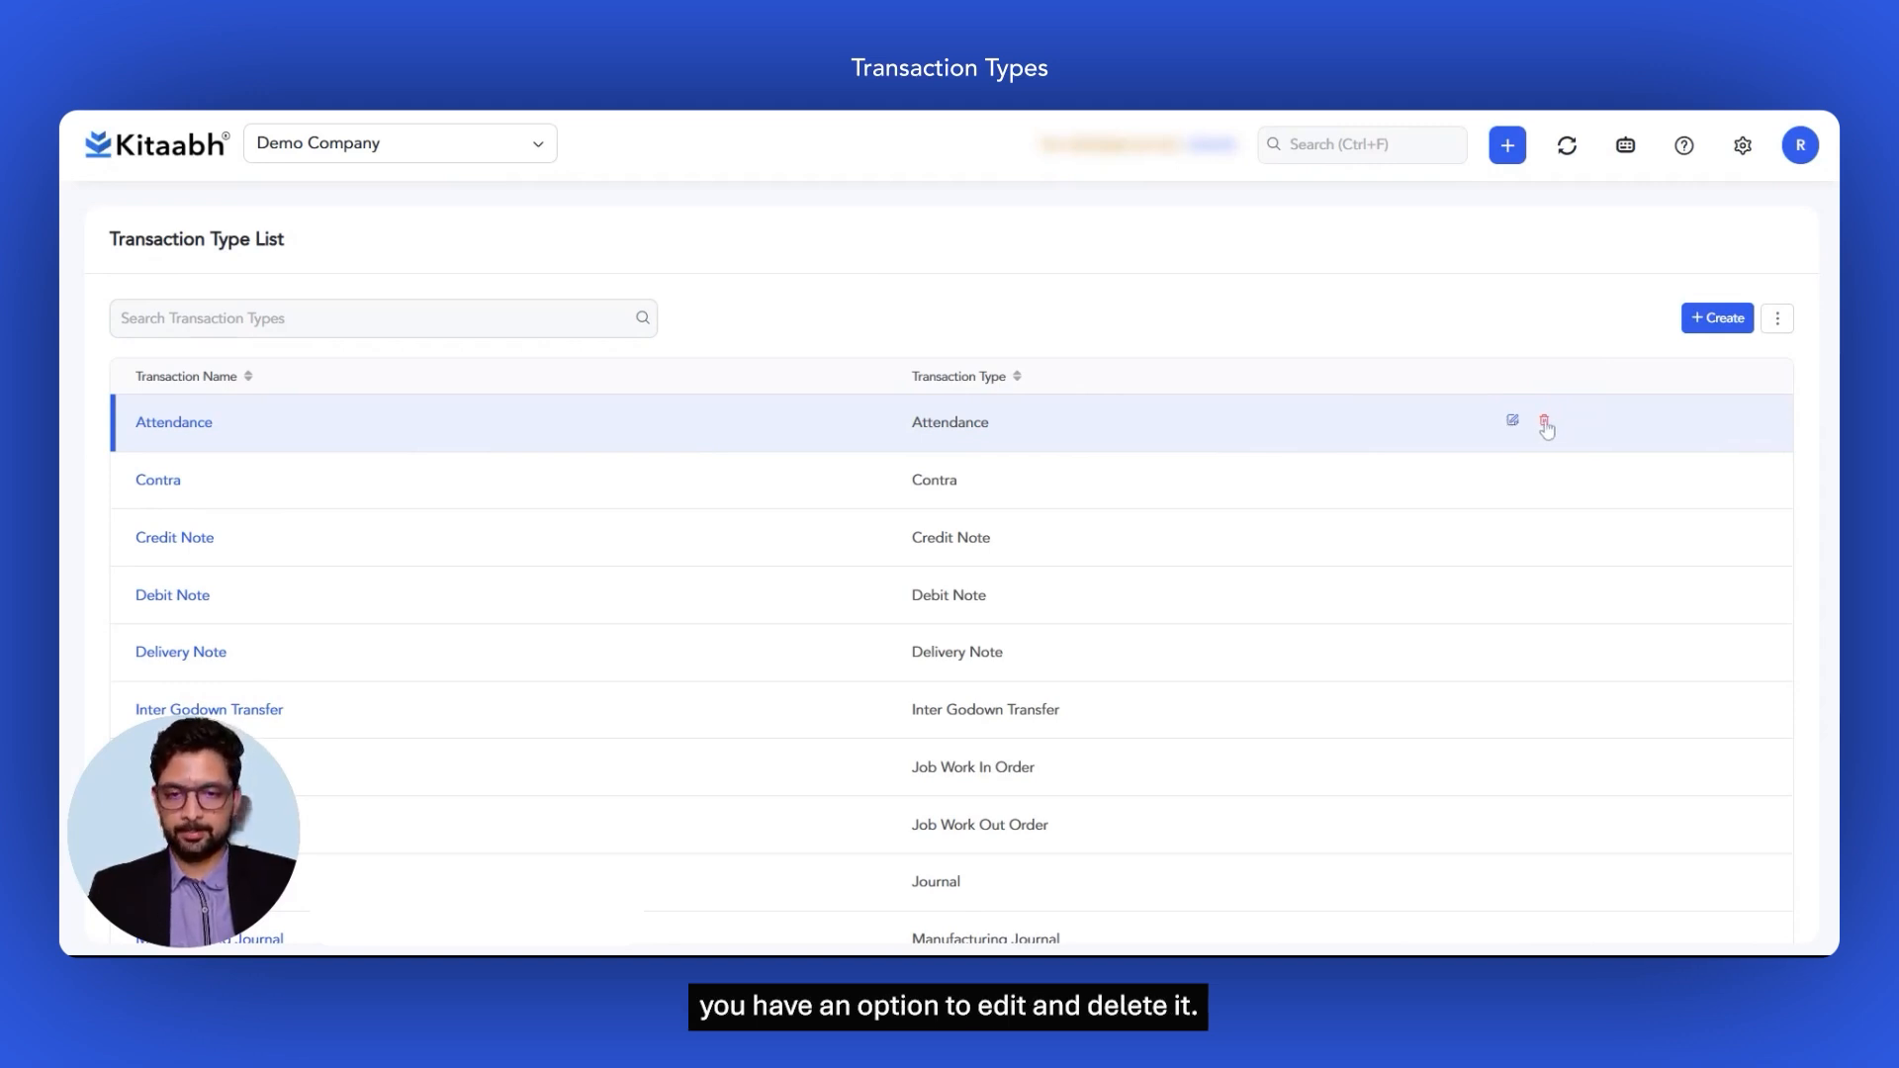
Step: Search the transaction types for Purchase and open Purchase - Domestic
click(384, 318)
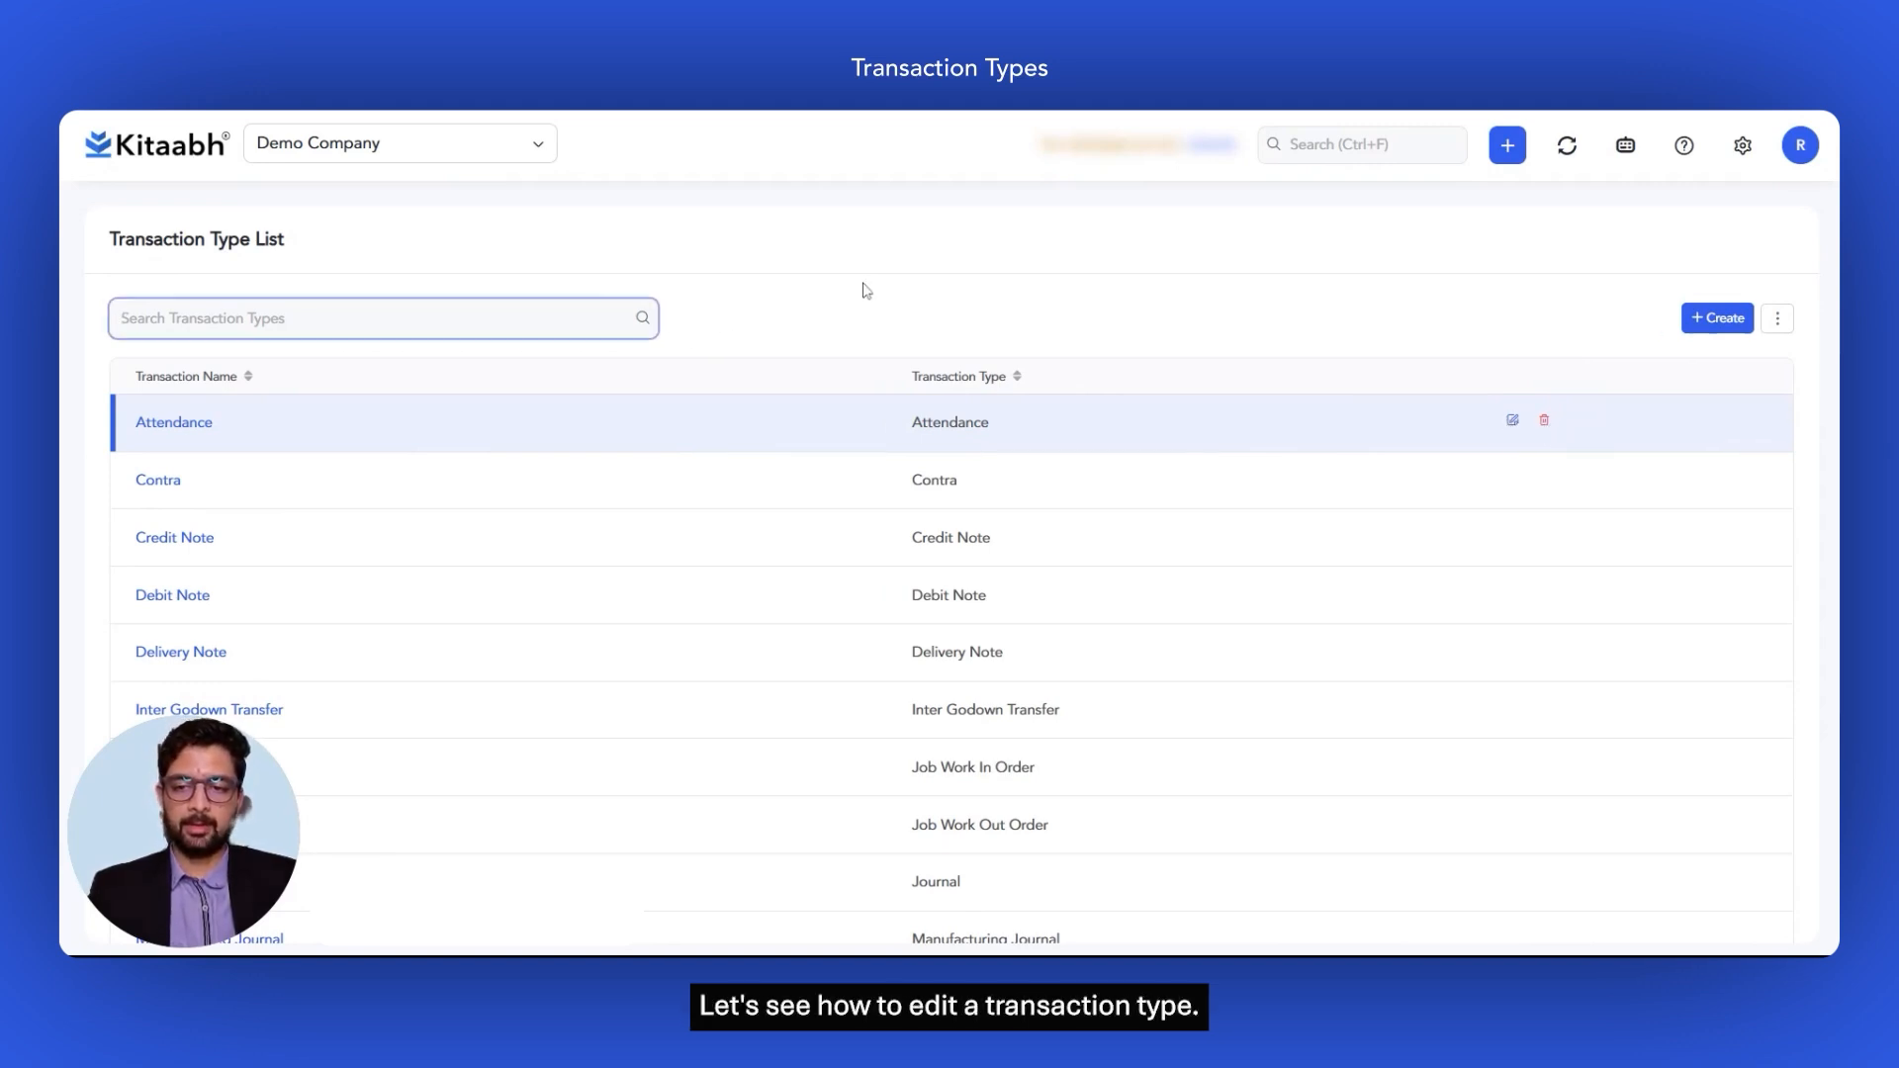
text(chase)
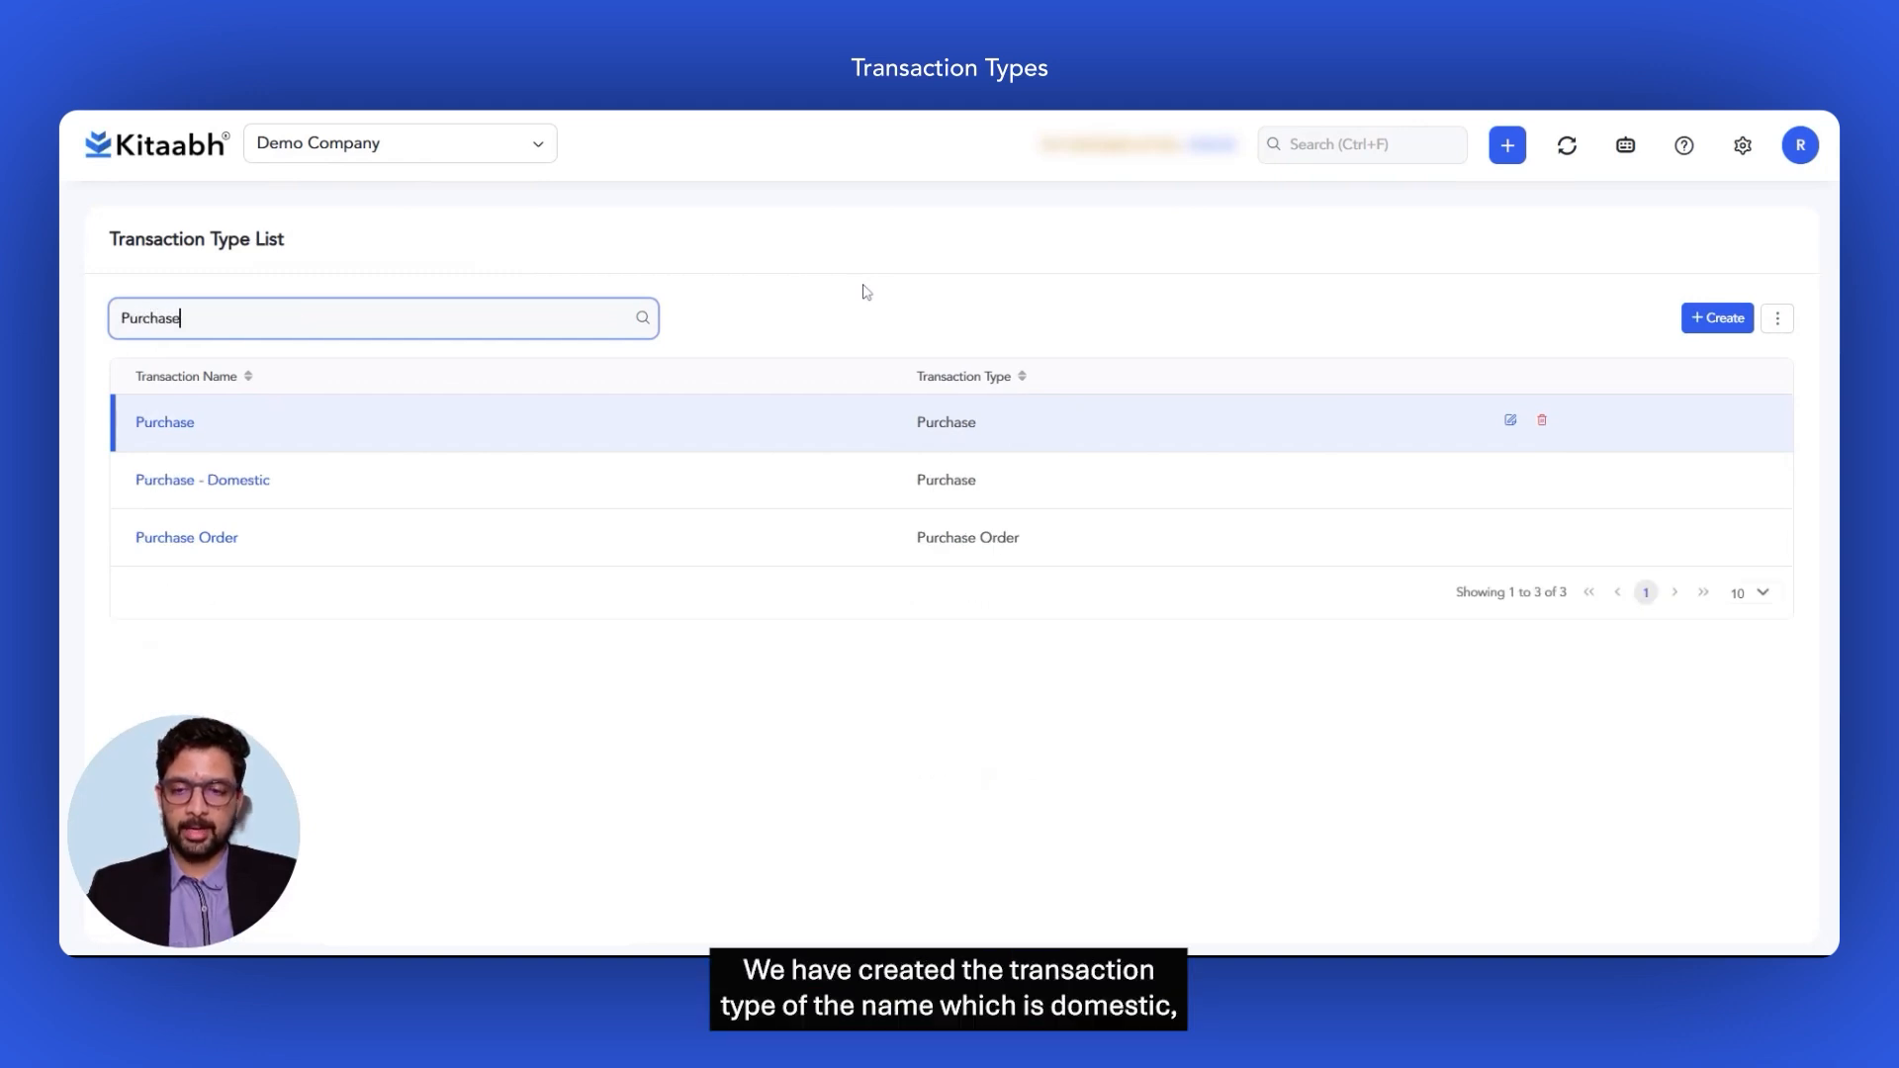
click(227, 489)
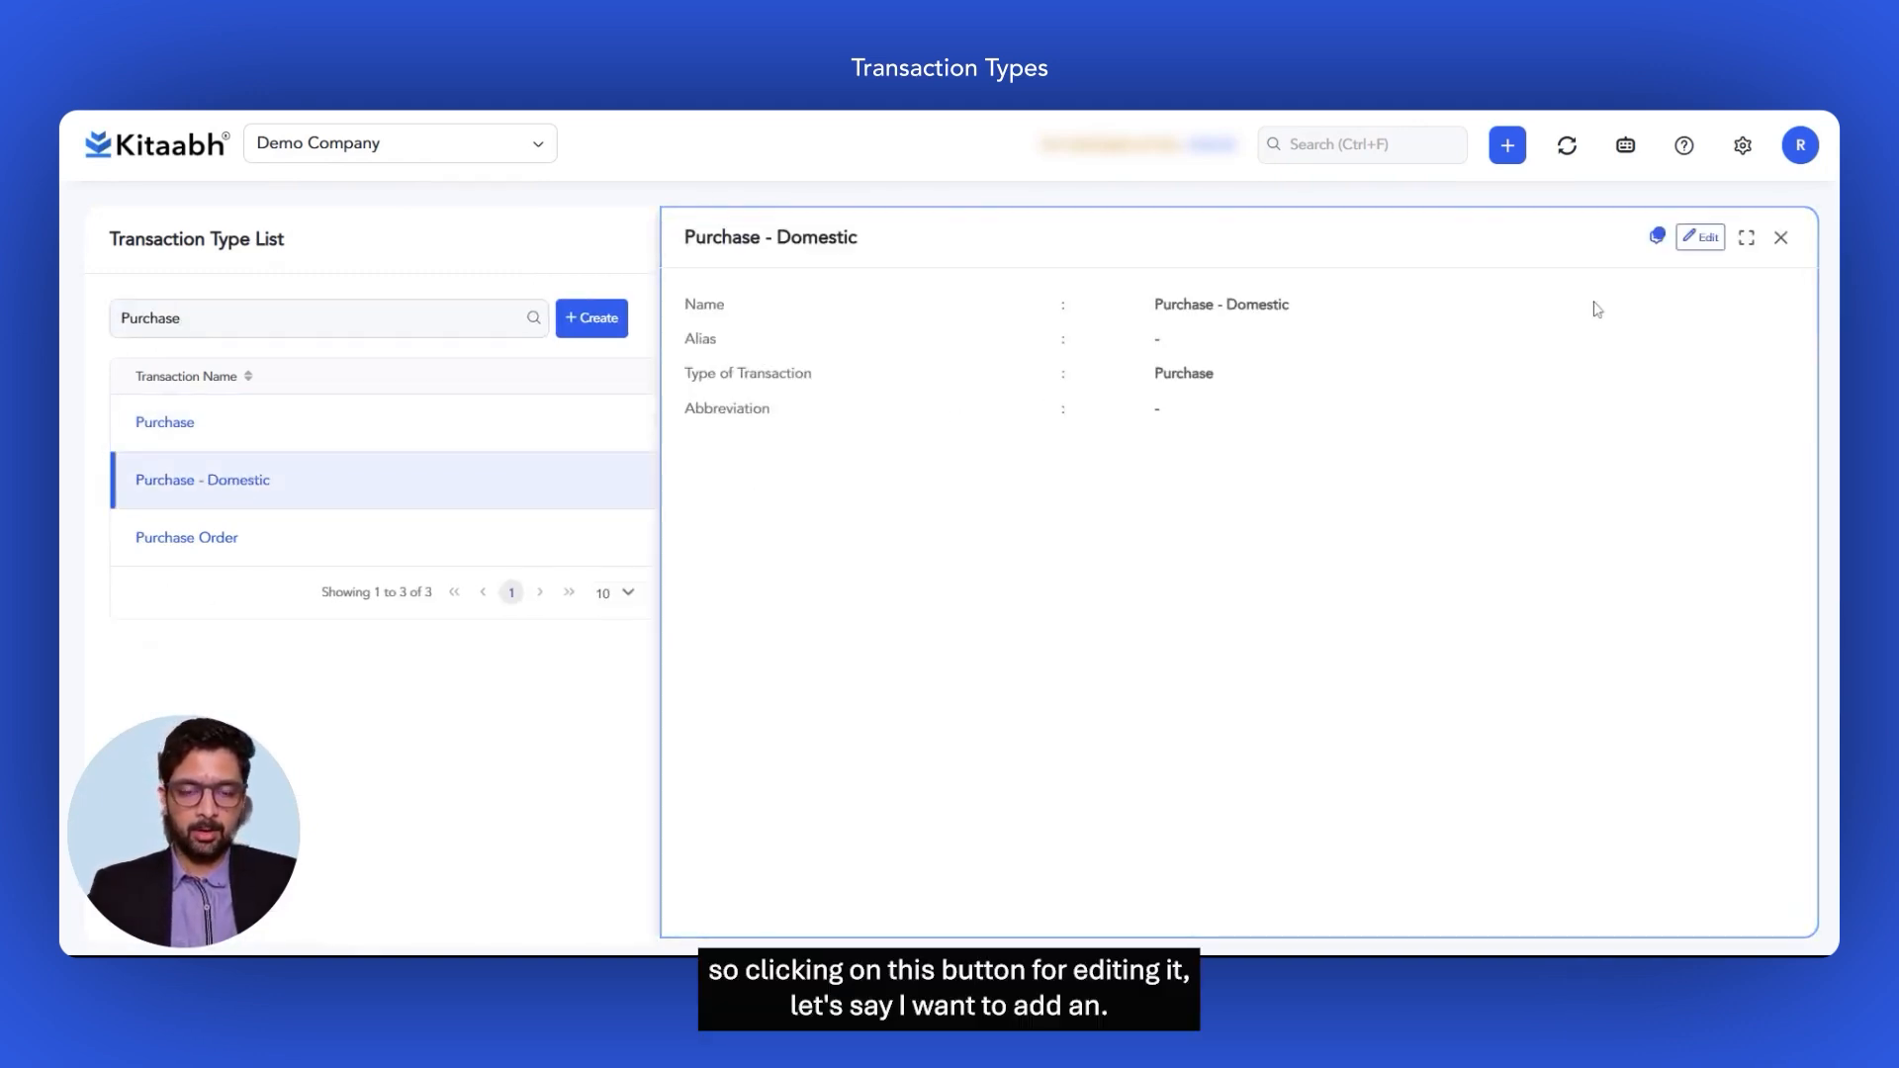
Step: Add the alias 'domestic purchases' to Purchase - Domestic, update it, and dismiss the confirmation
click(1701, 237)
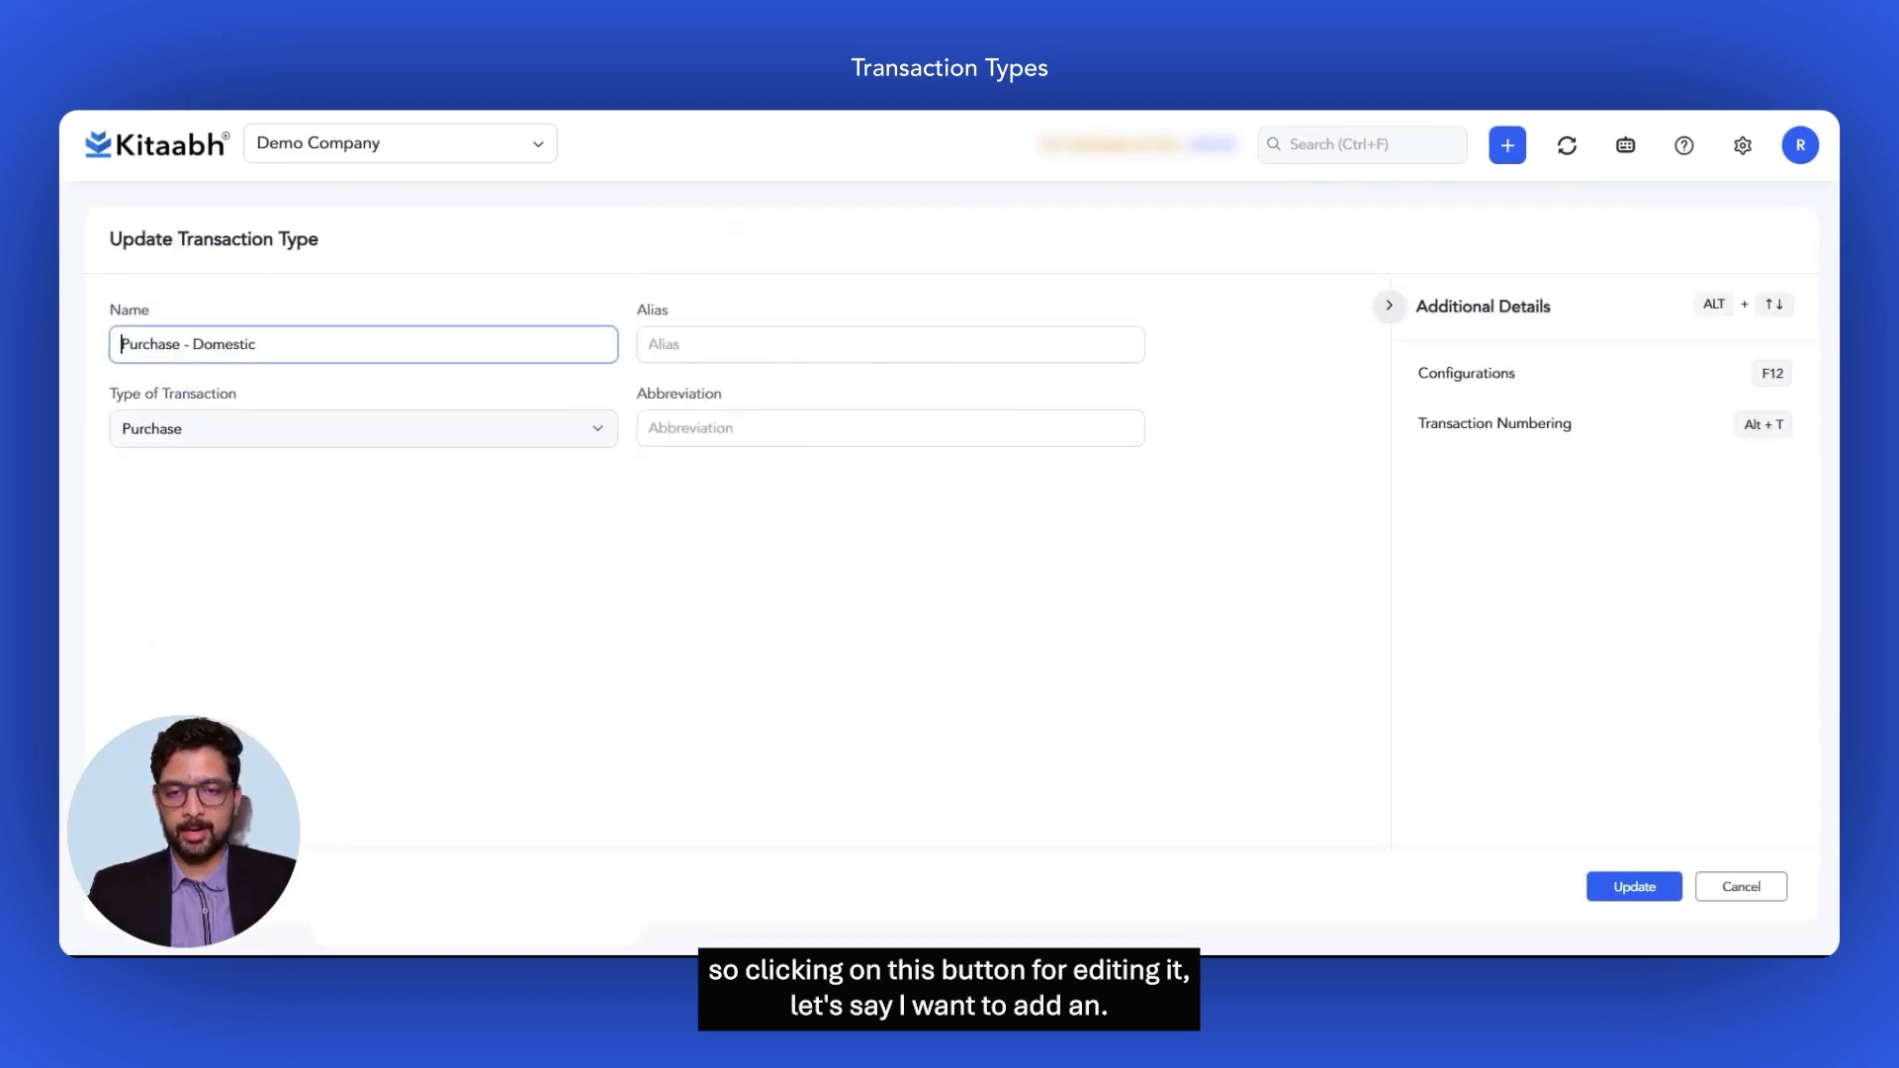
key(Tab)
text(domes)
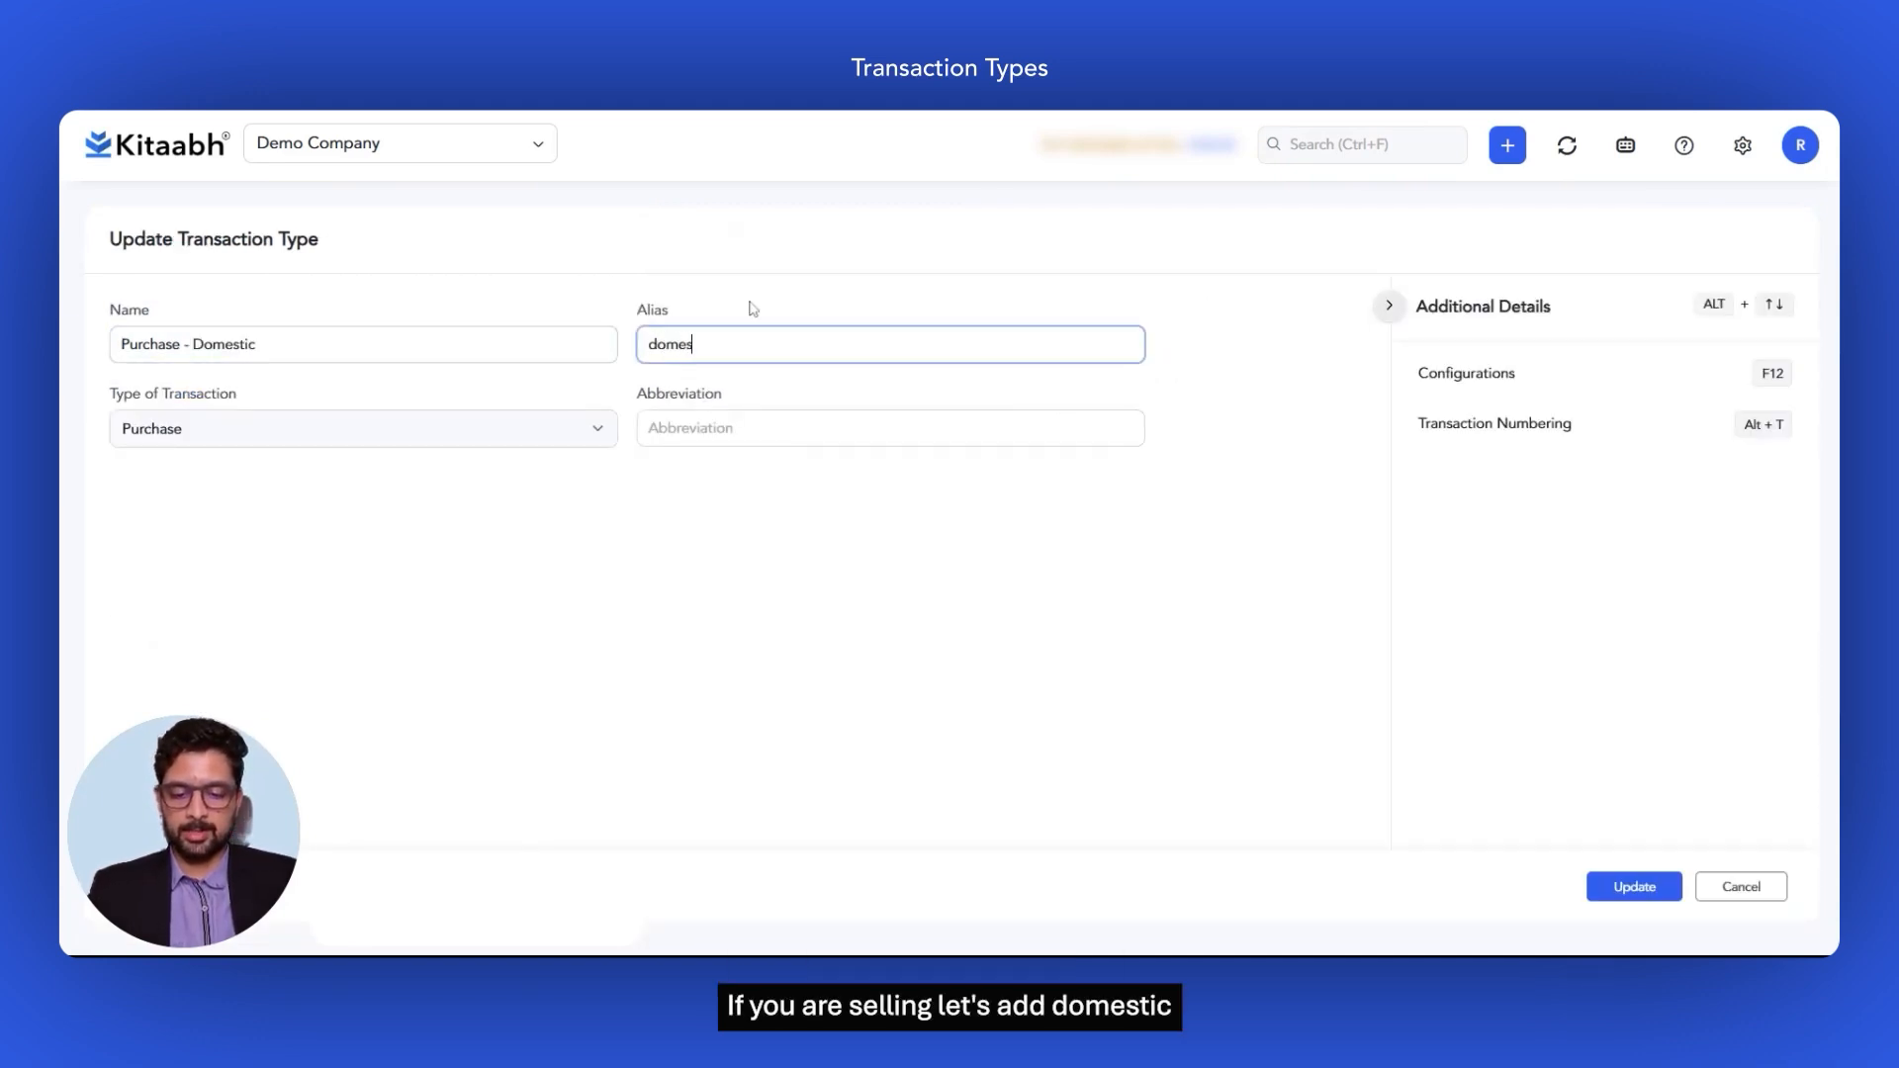
text(tic purchases)
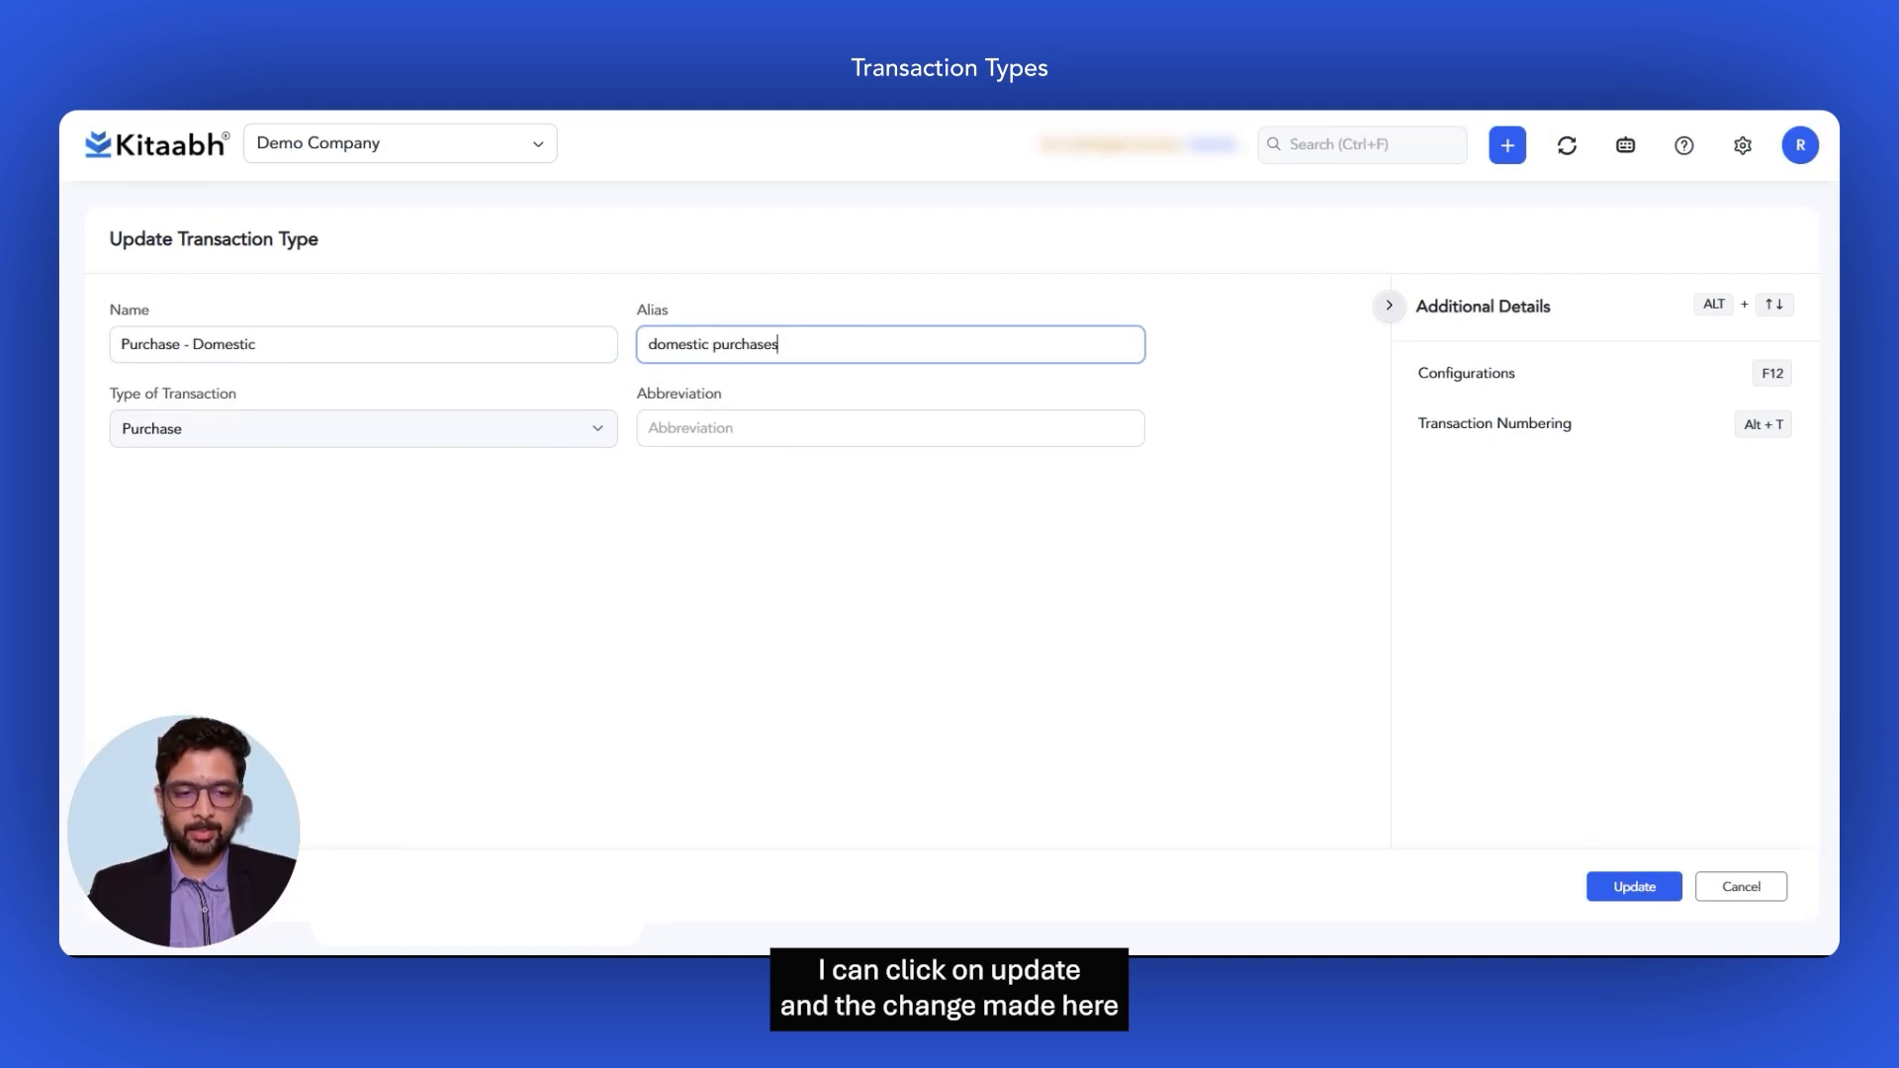
click(1637, 888)
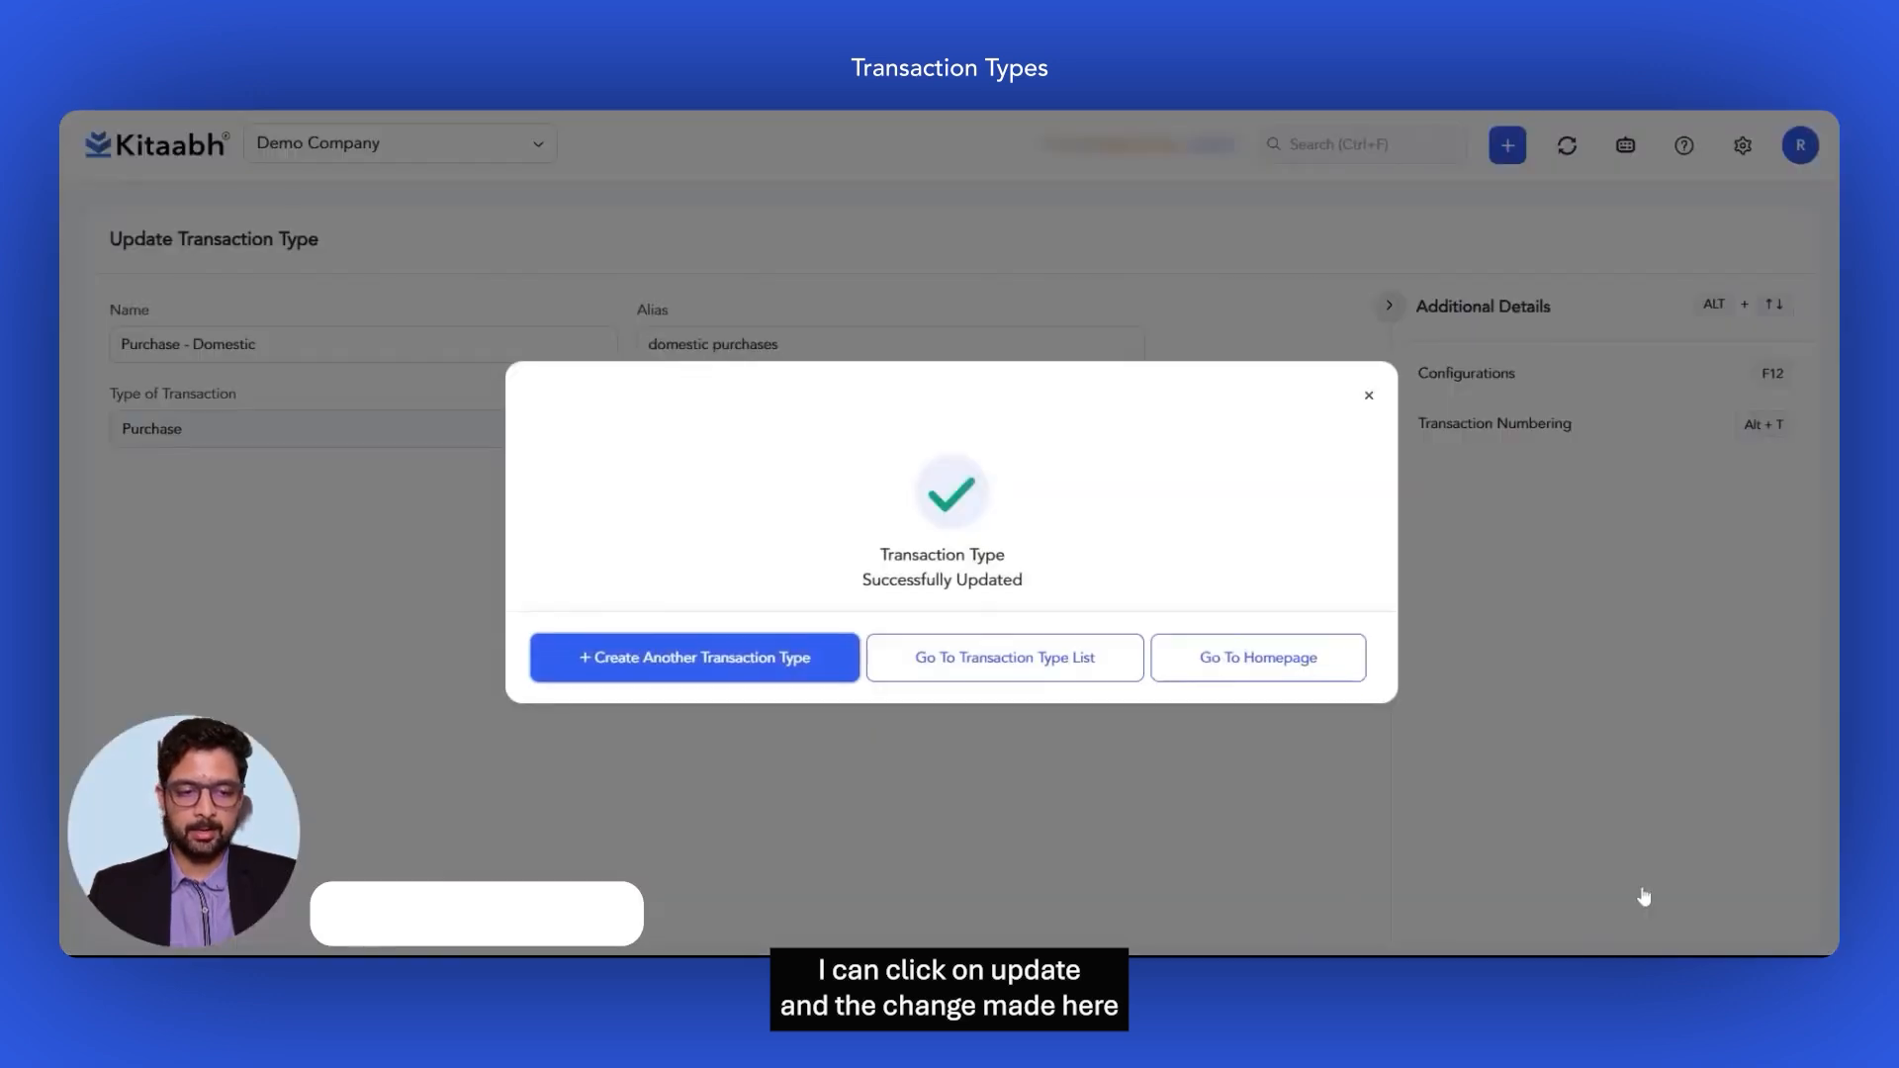
click(1369, 398)
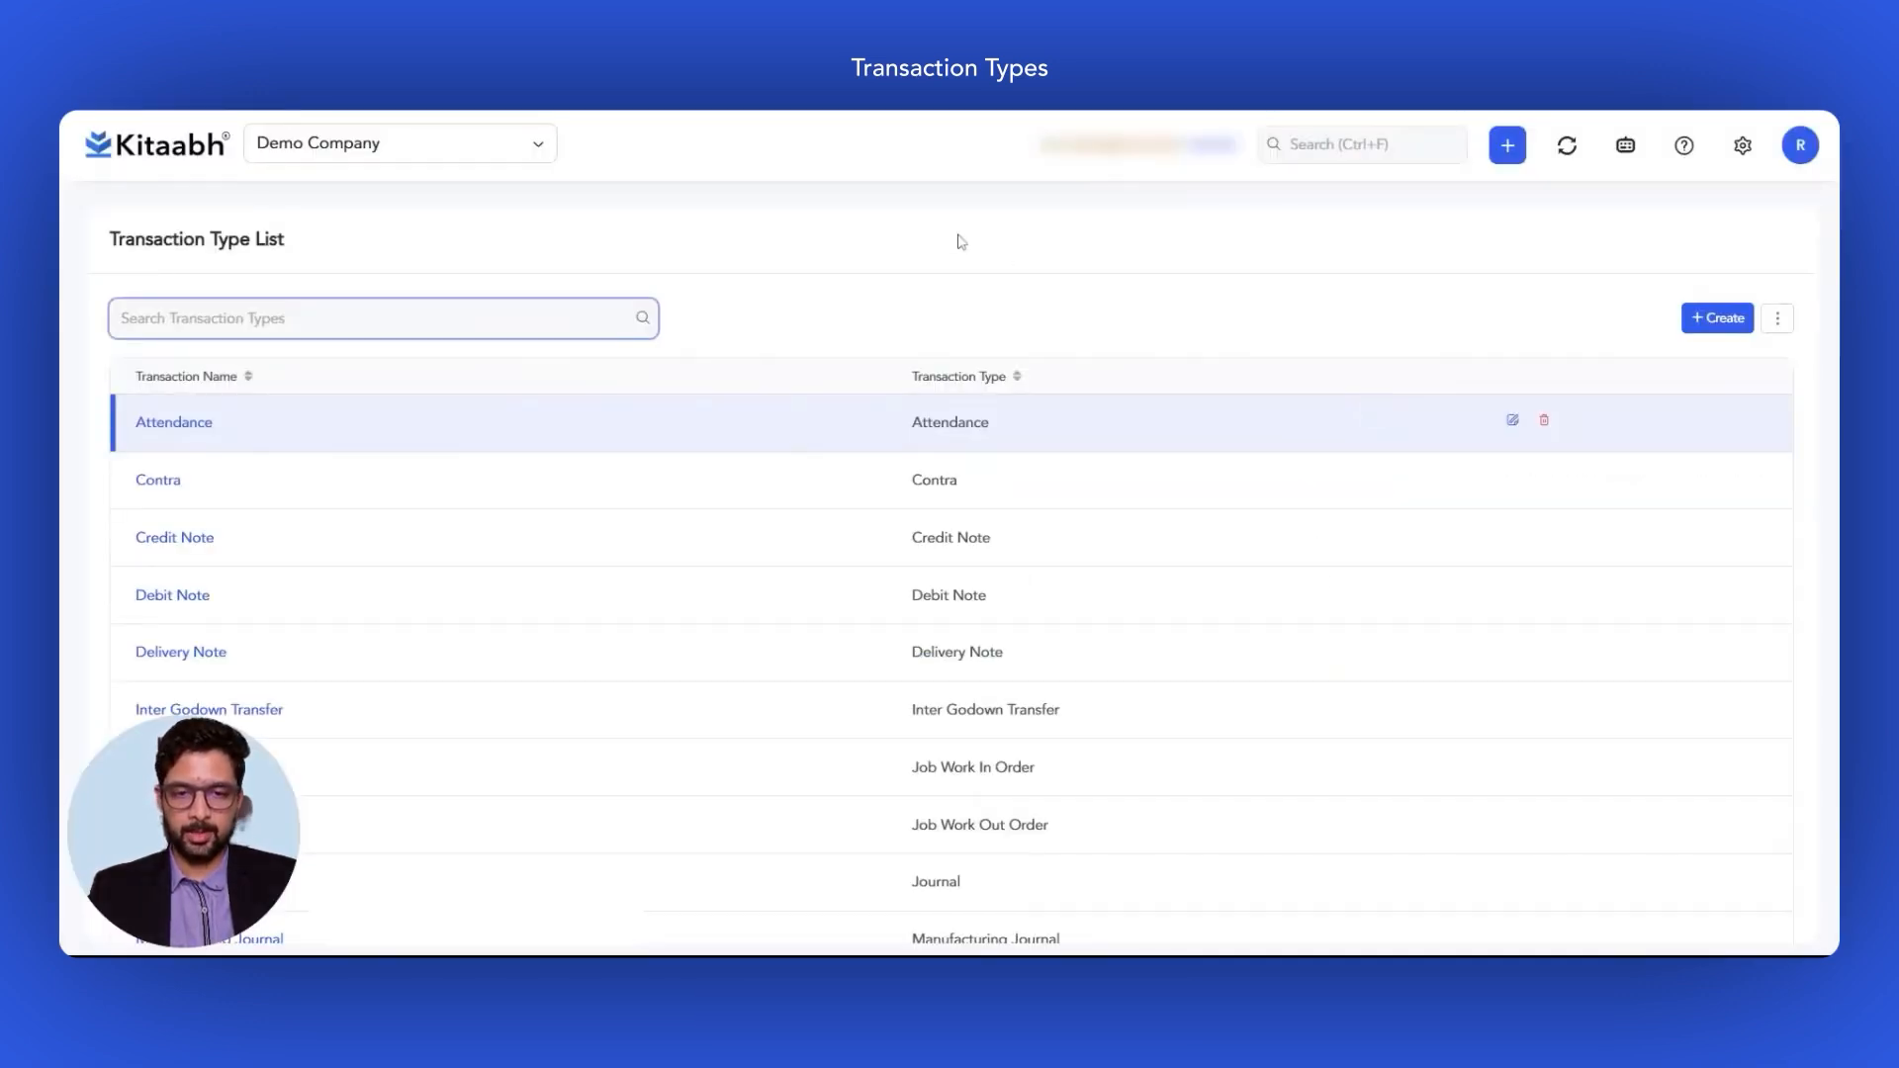
Step: Search for 'purcha' and delete the Purchase - Domestic row, confirming the deletion
text(purchase)
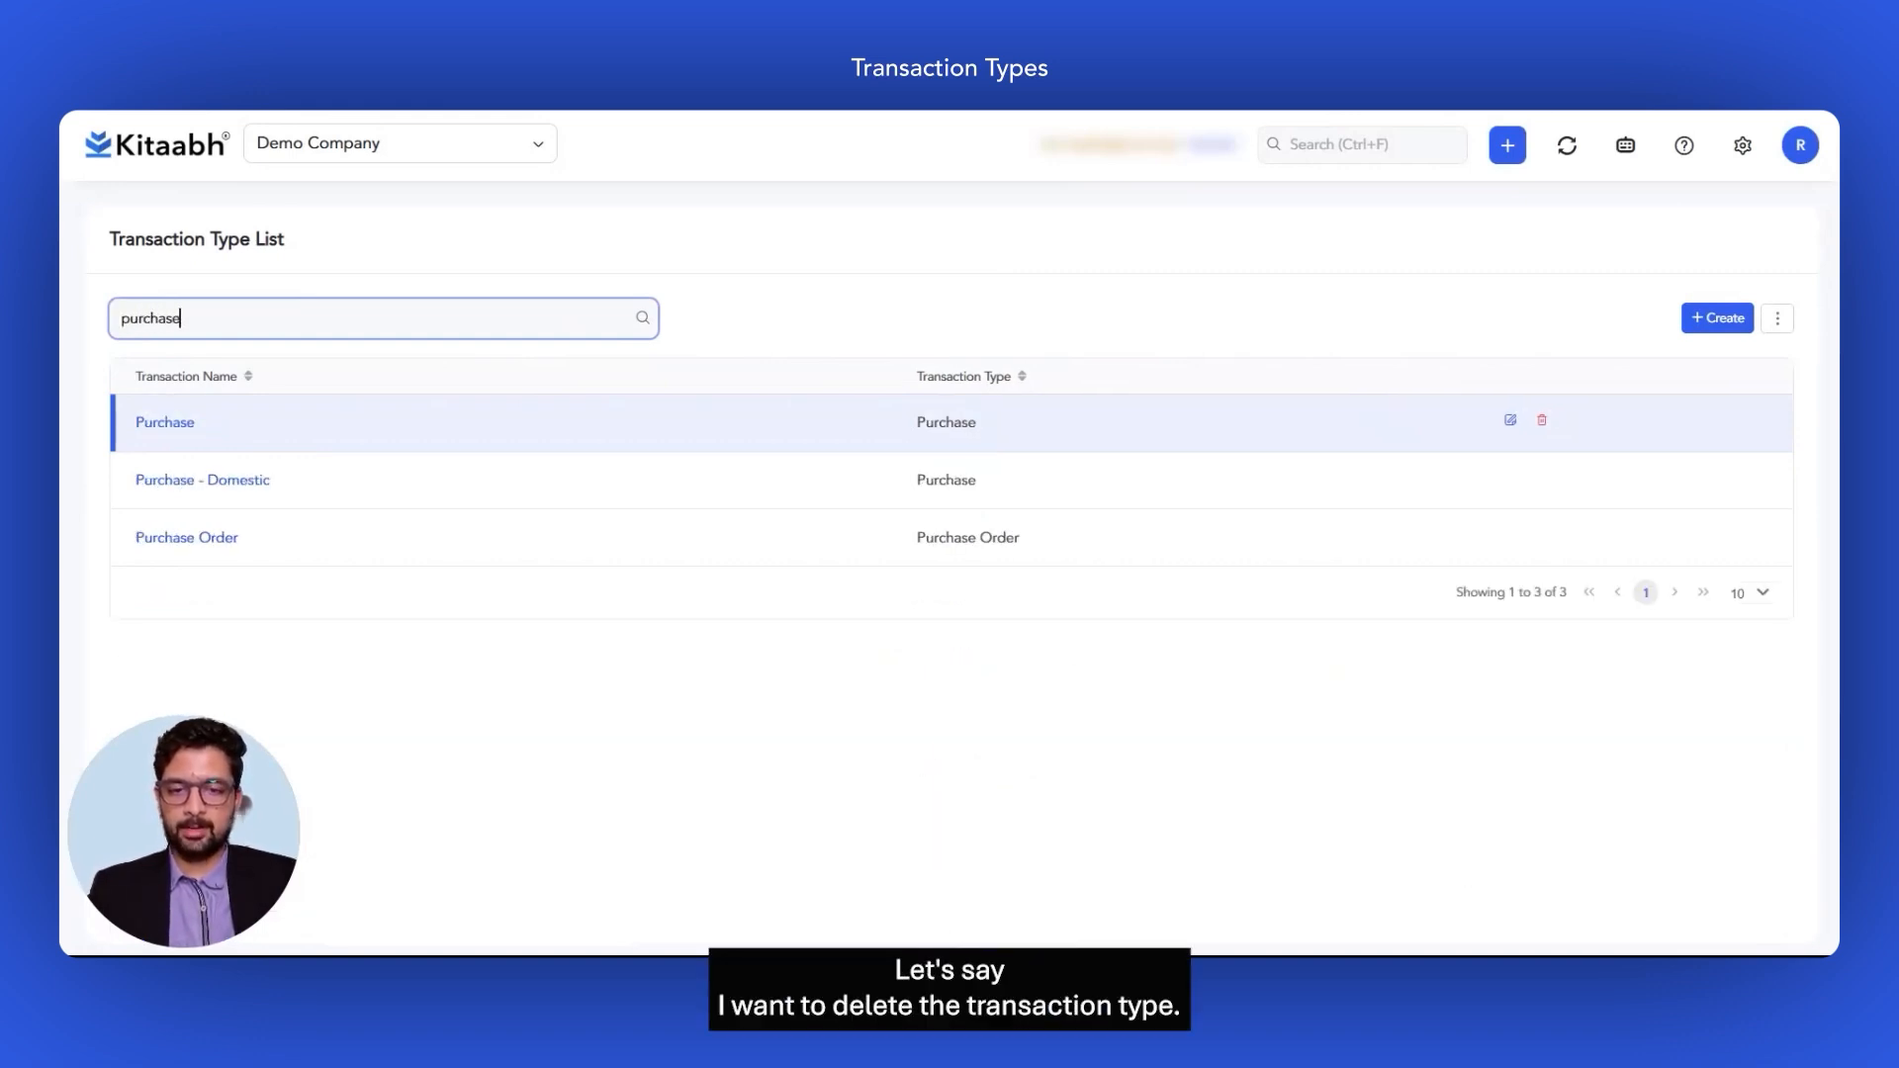
click(766, 264)
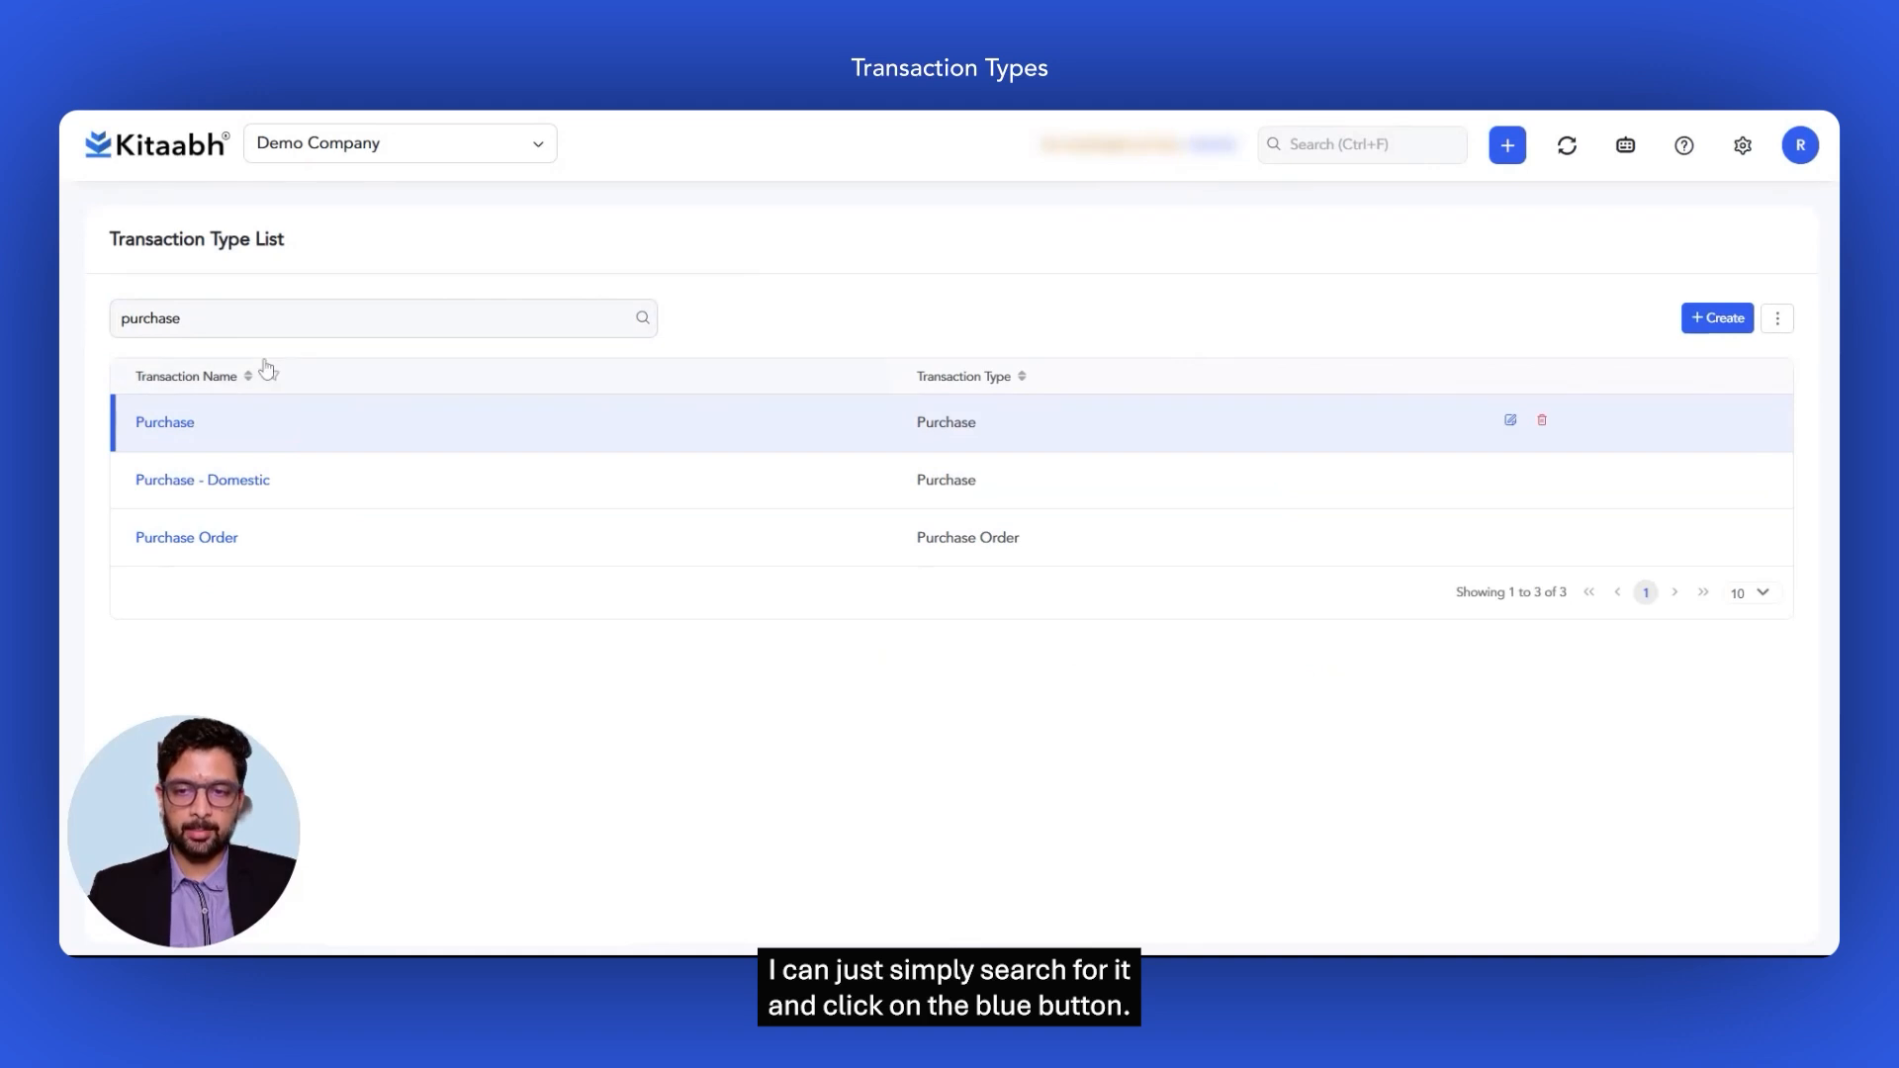
click(1542, 478)
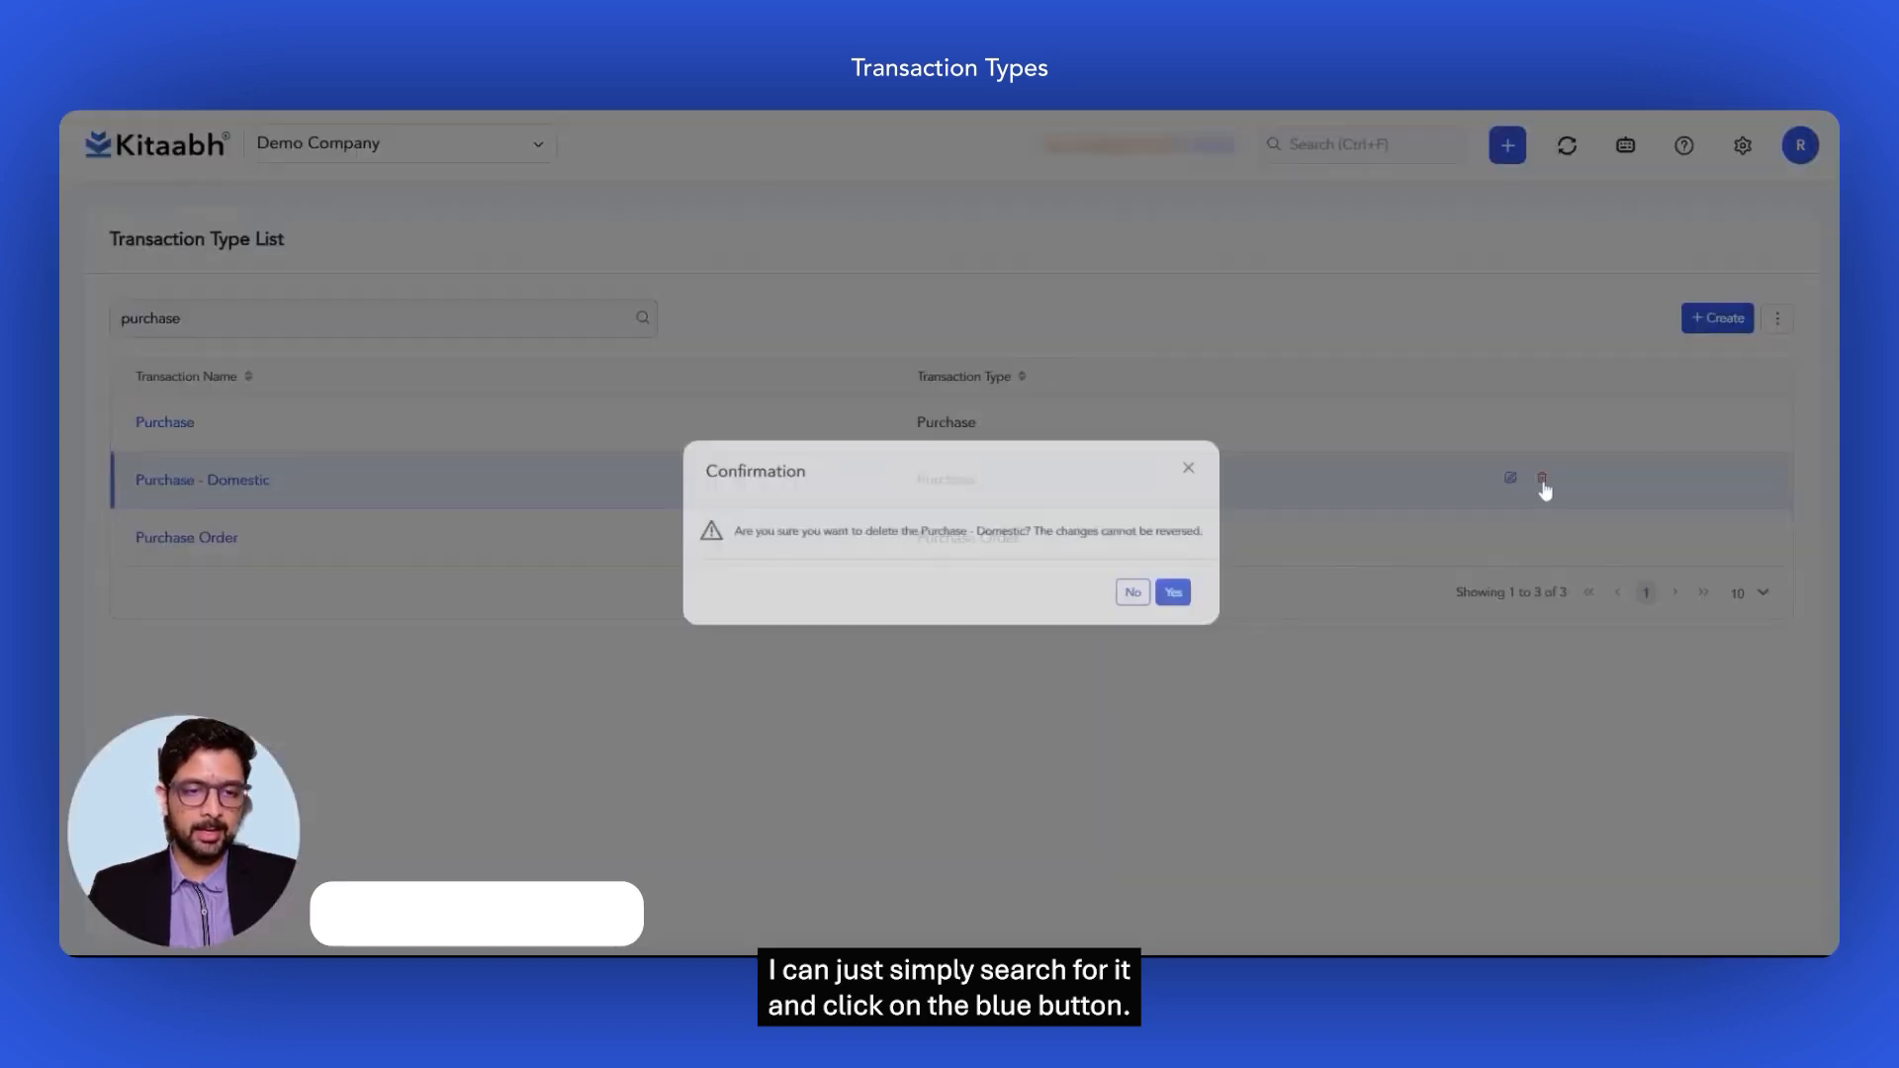
click(1196, 599)
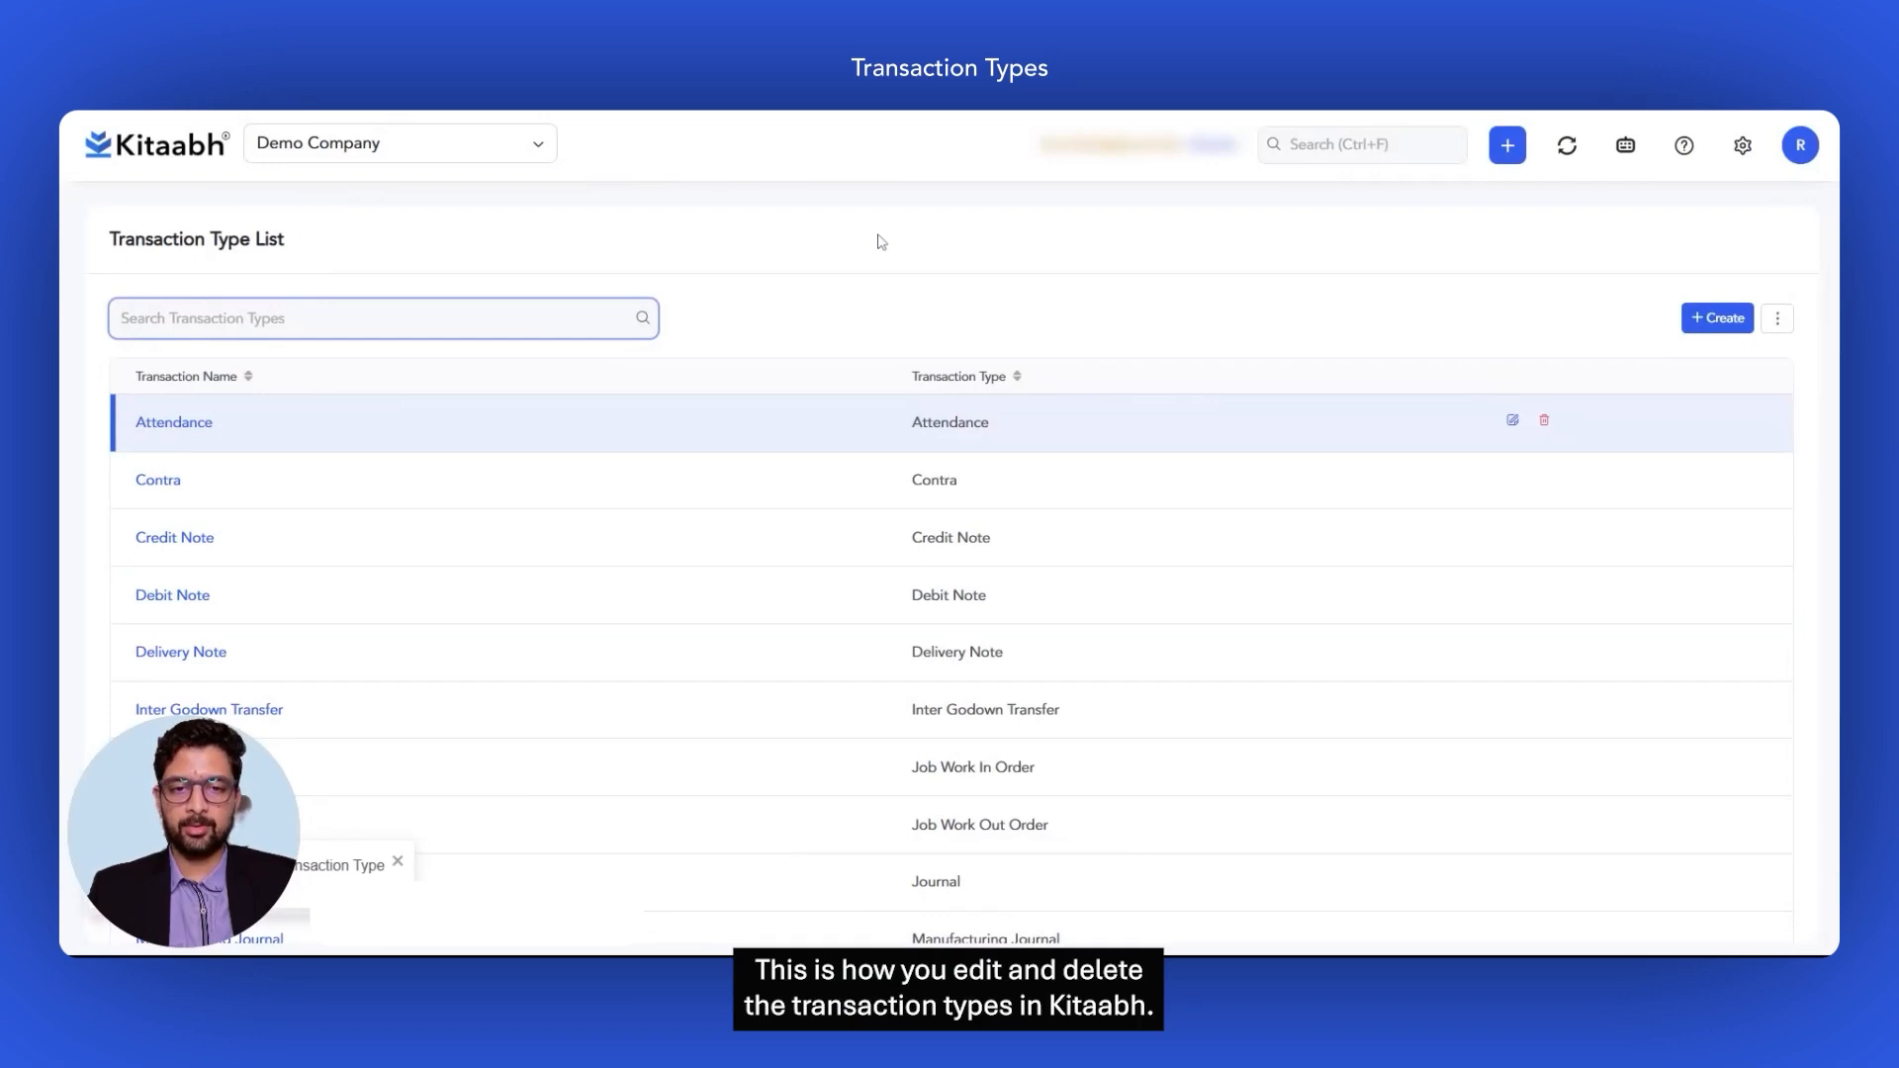